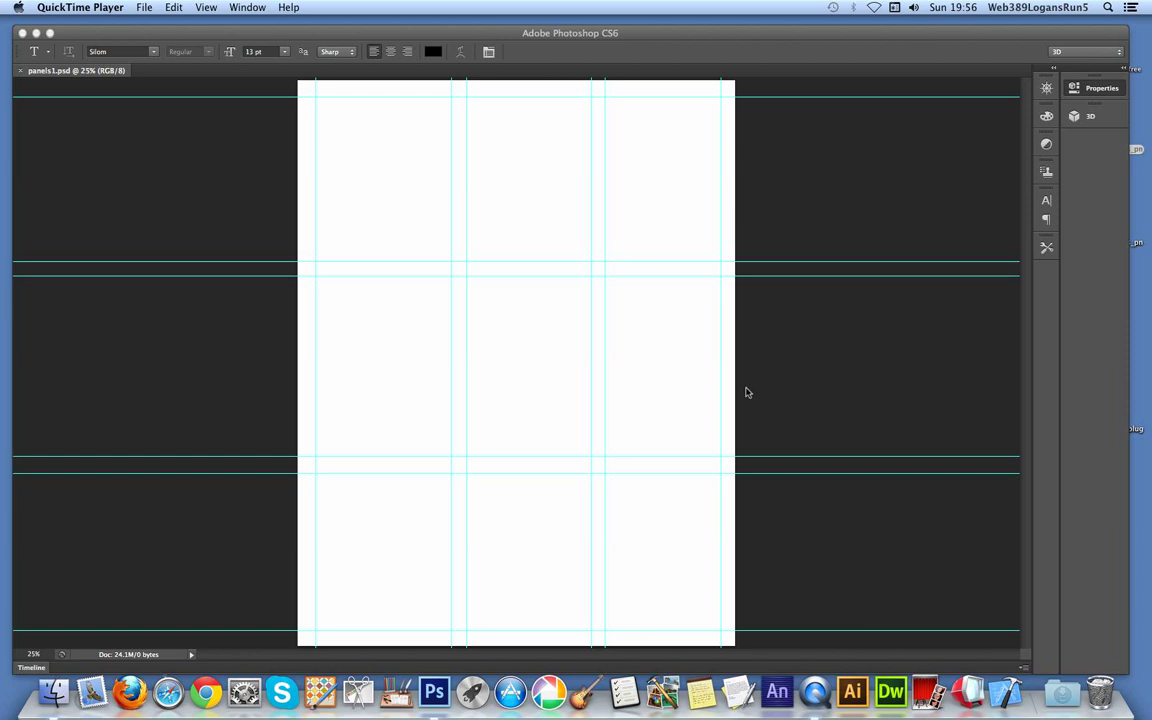
# Step: Bring Photoshop forward showing panels1.psd with its three-by-three guide grid
pyautogui.click(373, 33)
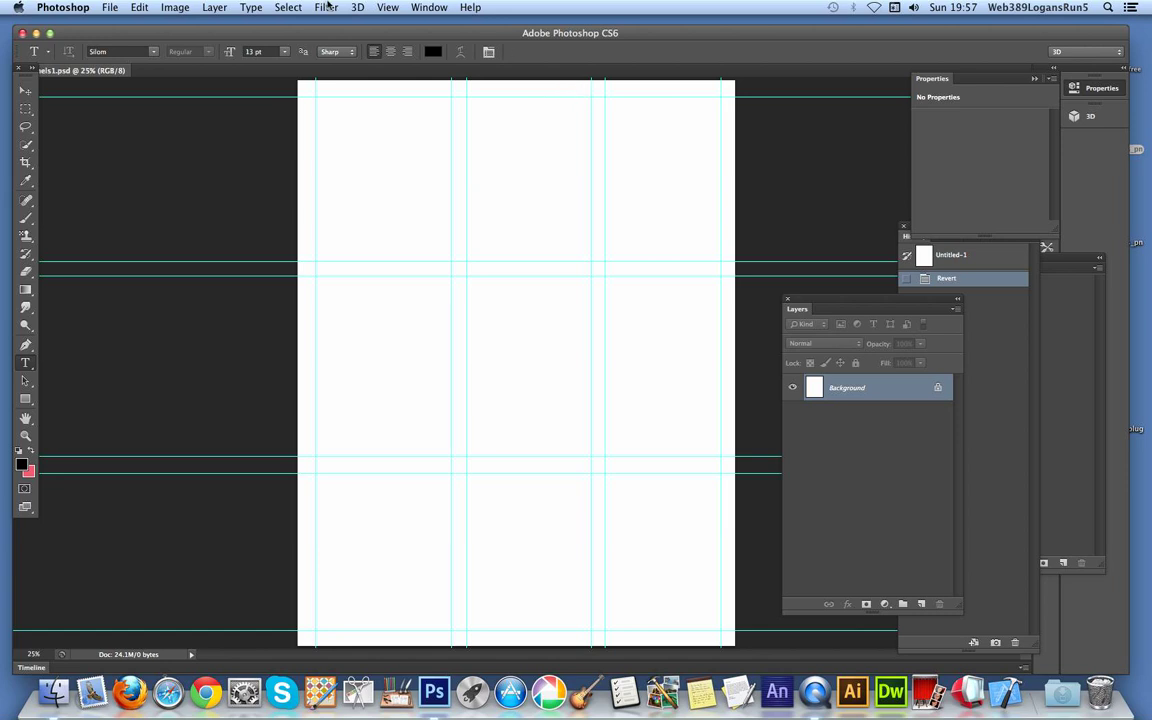
pyautogui.click(387, 7)
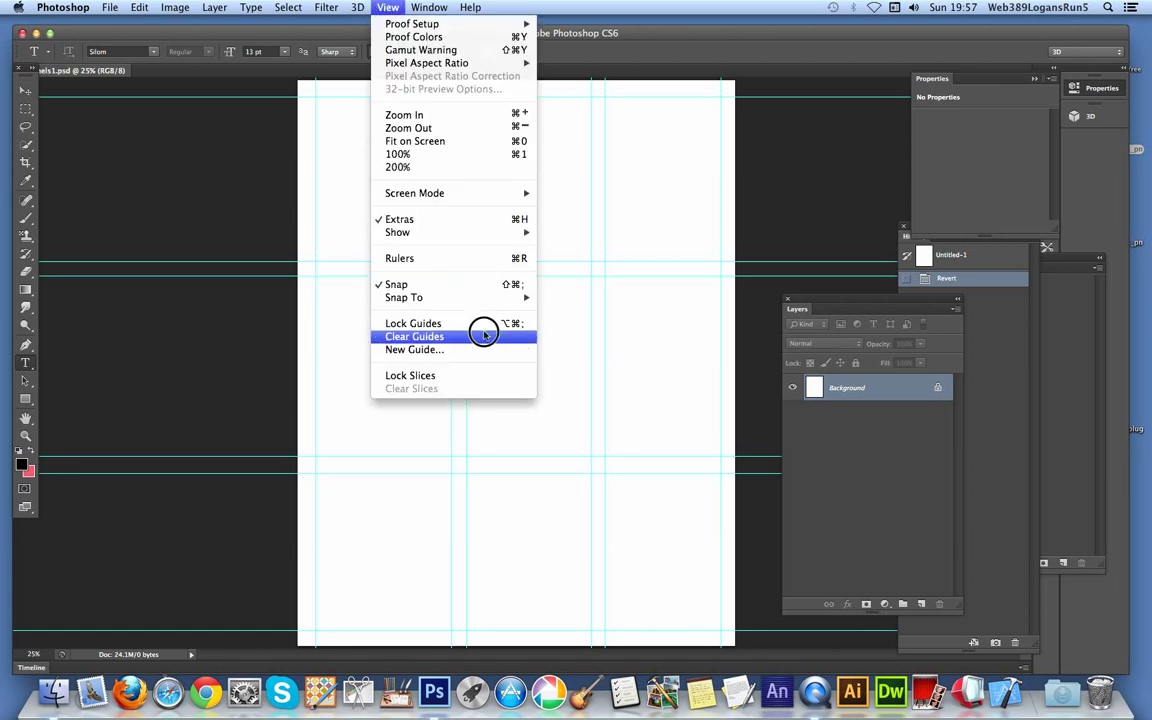
pyautogui.click(432, 352)
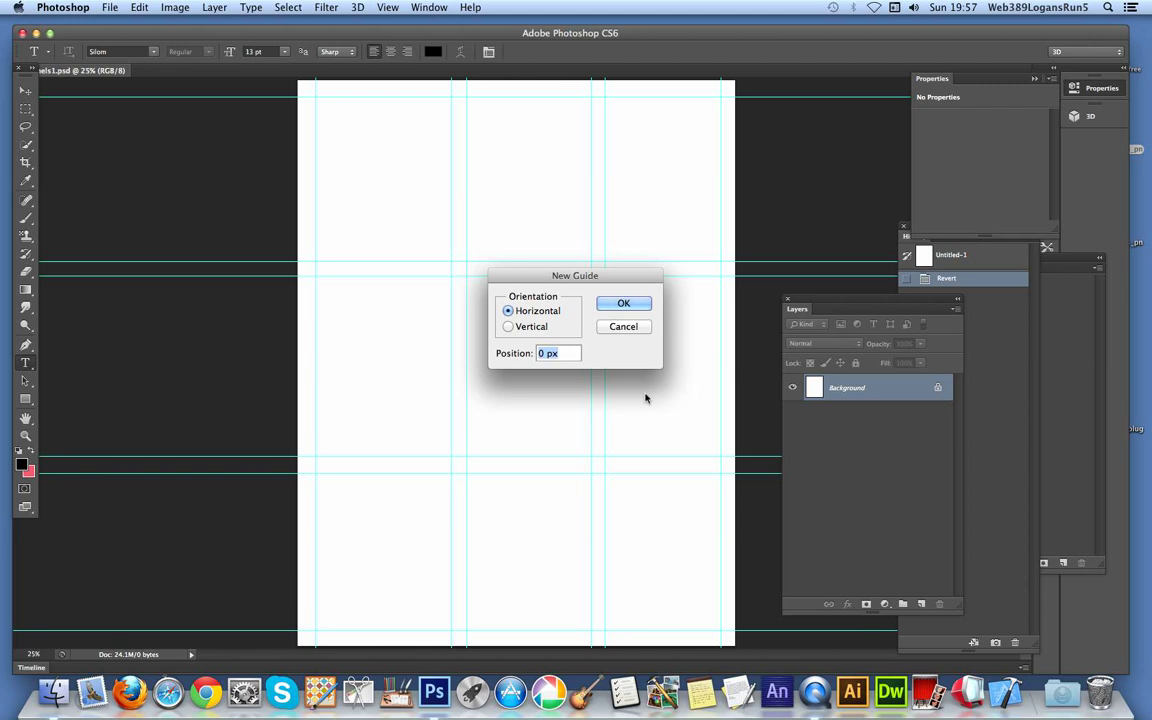
pyautogui.click(622, 328)
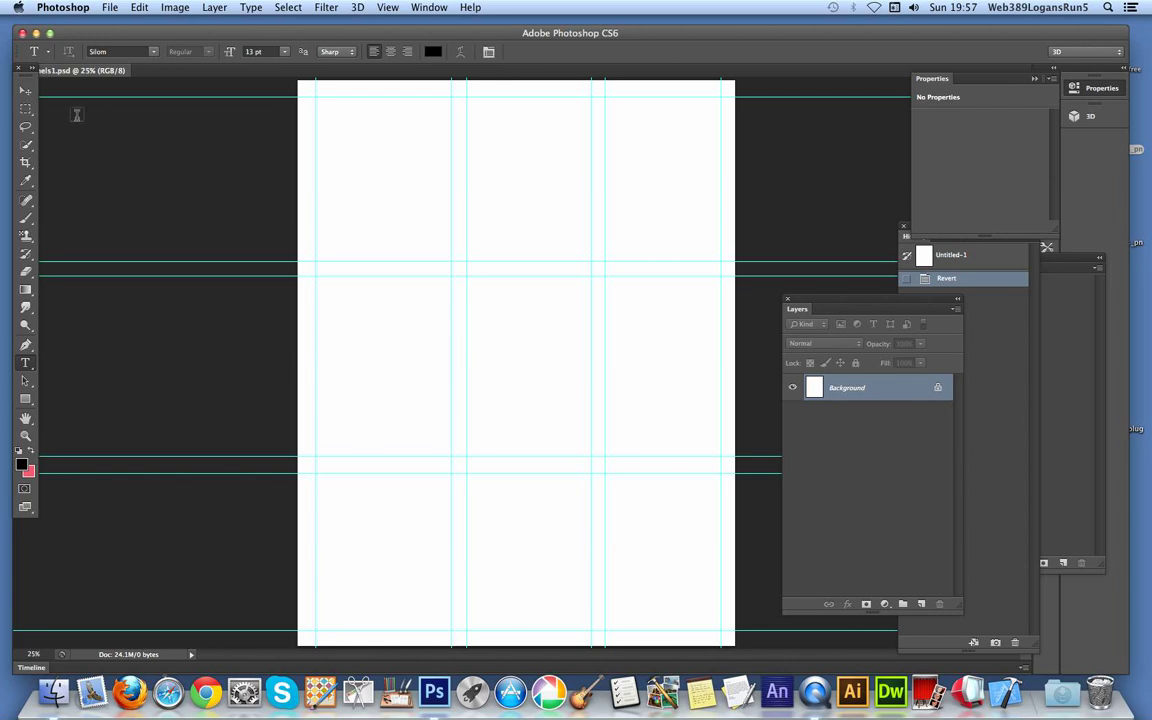
# Step: Marquee the left two top-row cells along the guides, about 1606 by 961 px
pyautogui.click(29, 113)
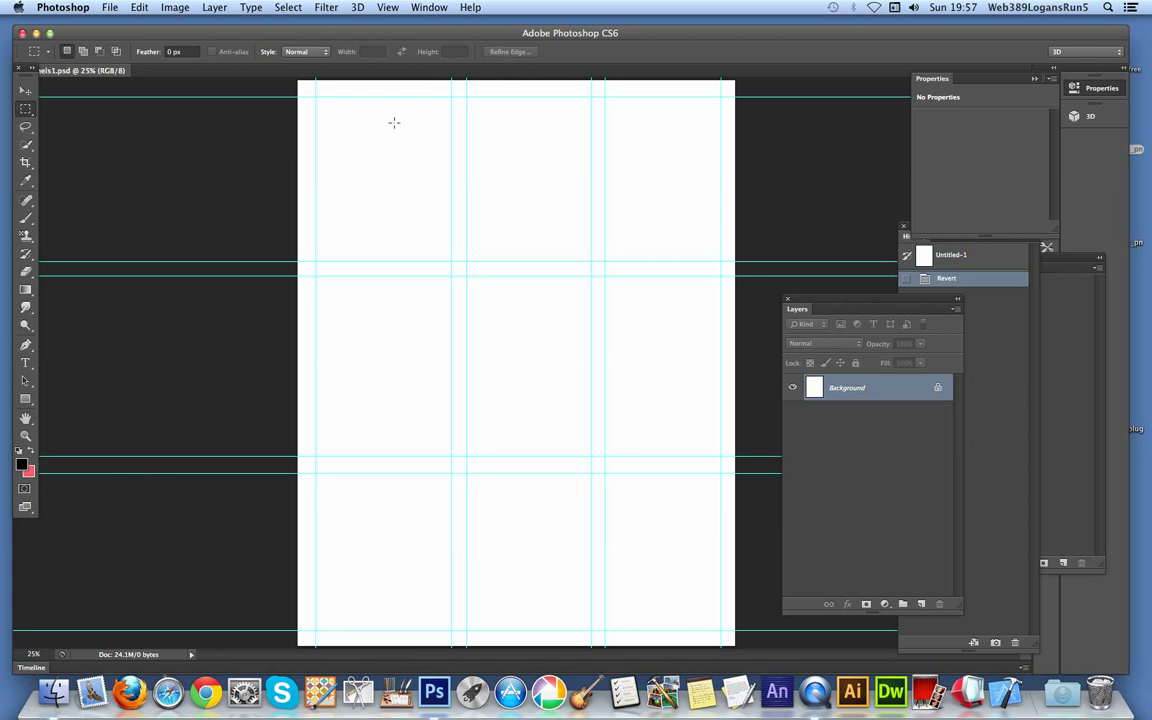
pyautogui.moveTo(316, 97); pyautogui.dragTo(590, 261)
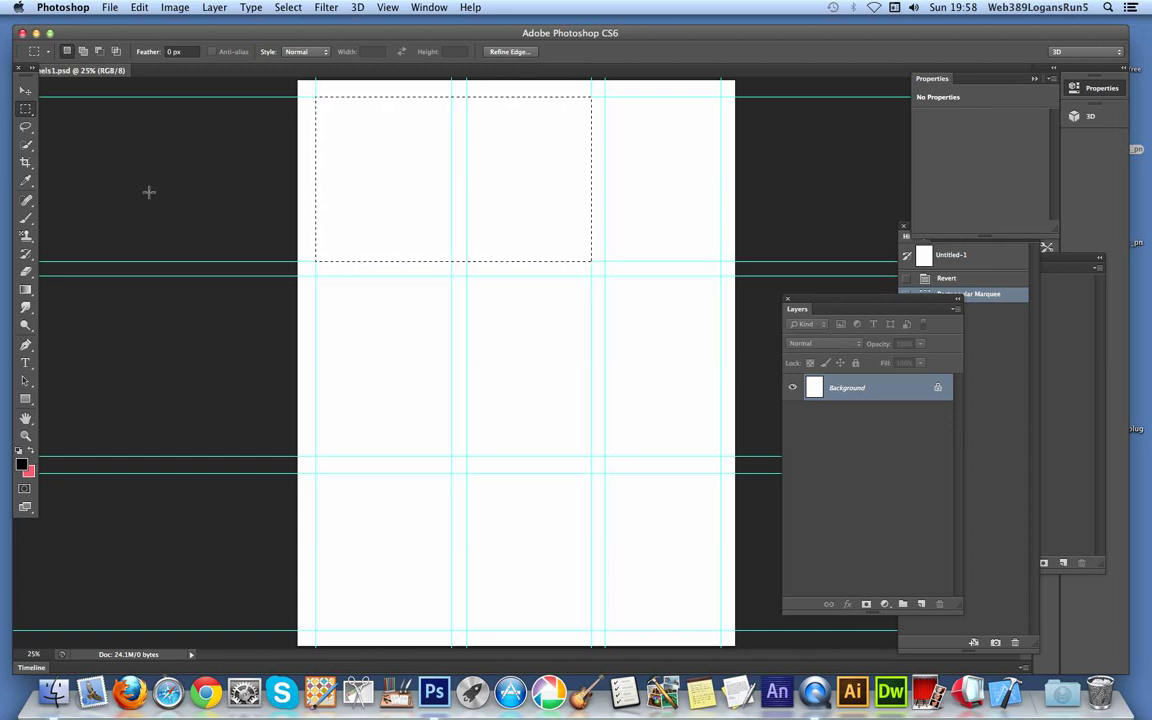
pyautogui.click(25, 220)
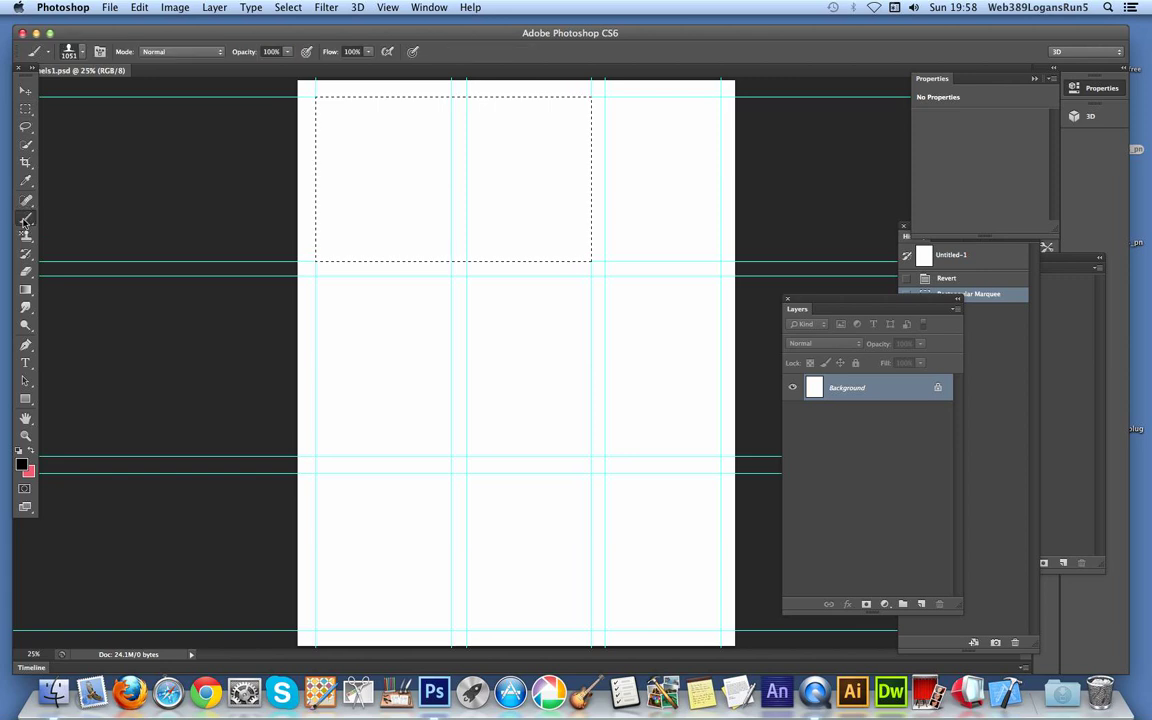
# Step: Pick the figure-shaped brush tip 1092 from the enlarged brush preset picker
pyautogui.click(83, 56)
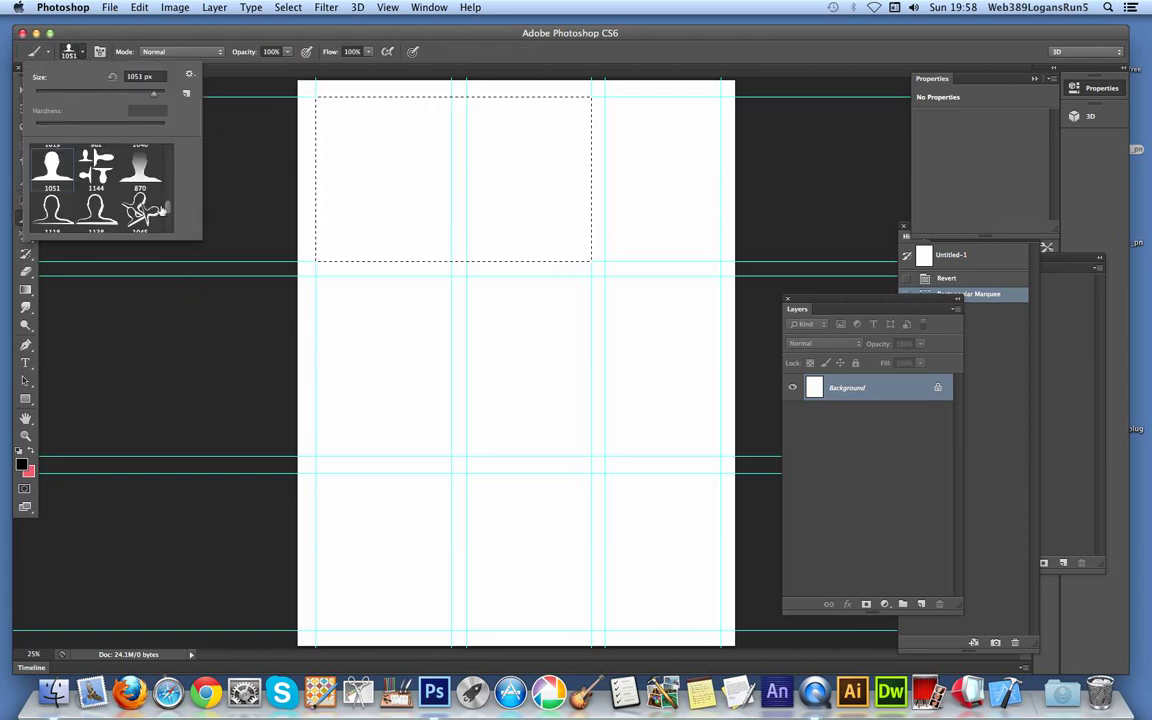
pyautogui.moveTo(190, 234); pyautogui.dragTo(265, 386)
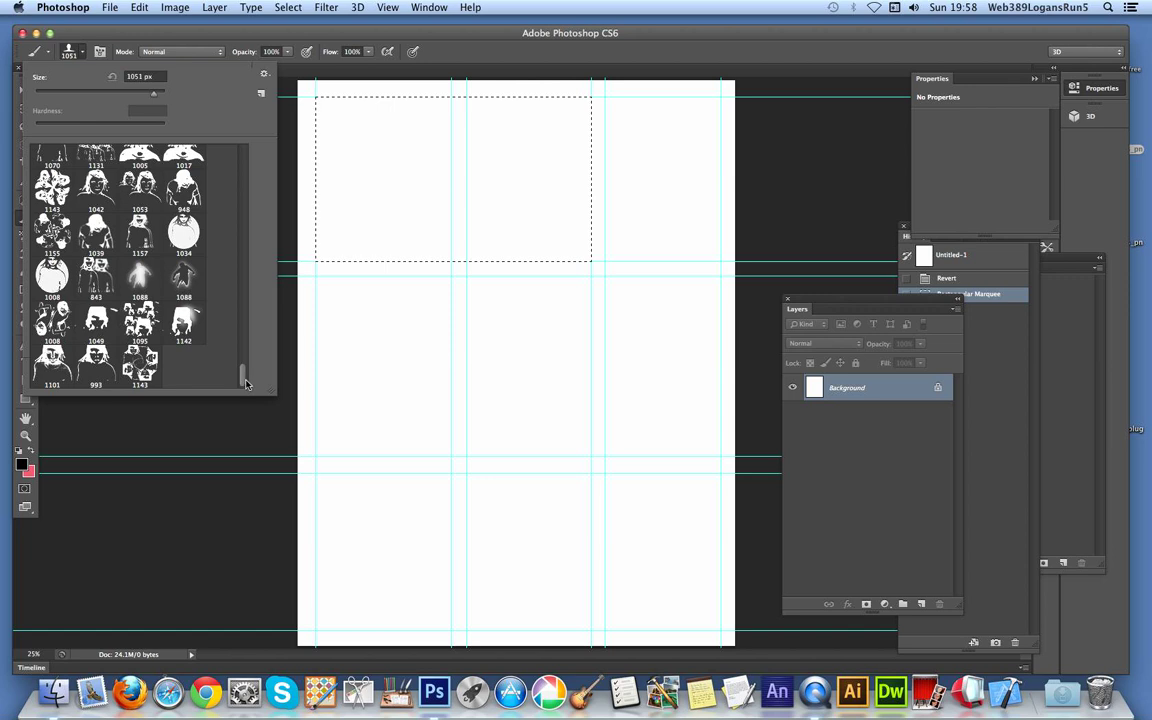
pyautogui.moveTo(246, 383)
pyautogui.mouseDown()
pyautogui.moveTo(234, 293)
pyautogui.moveTo(237, 323)
pyautogui.mouseUp()
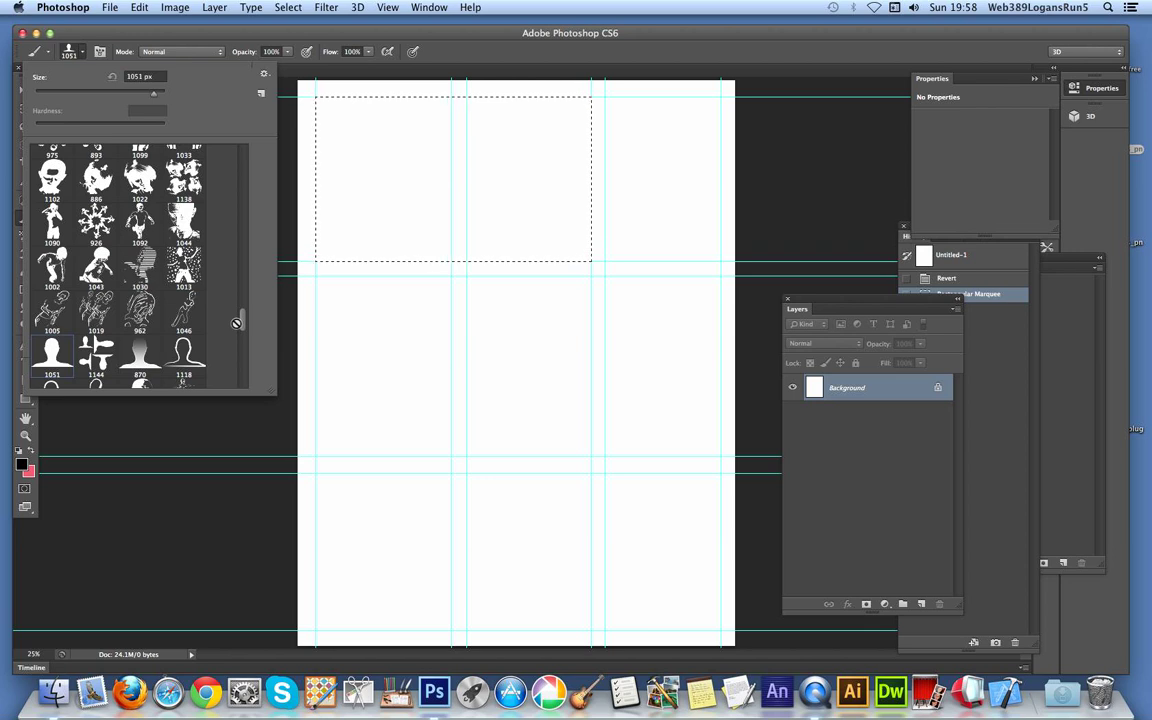
pyautogui.moveTo(244, 322); pyautogui.dragTo(243, 352)
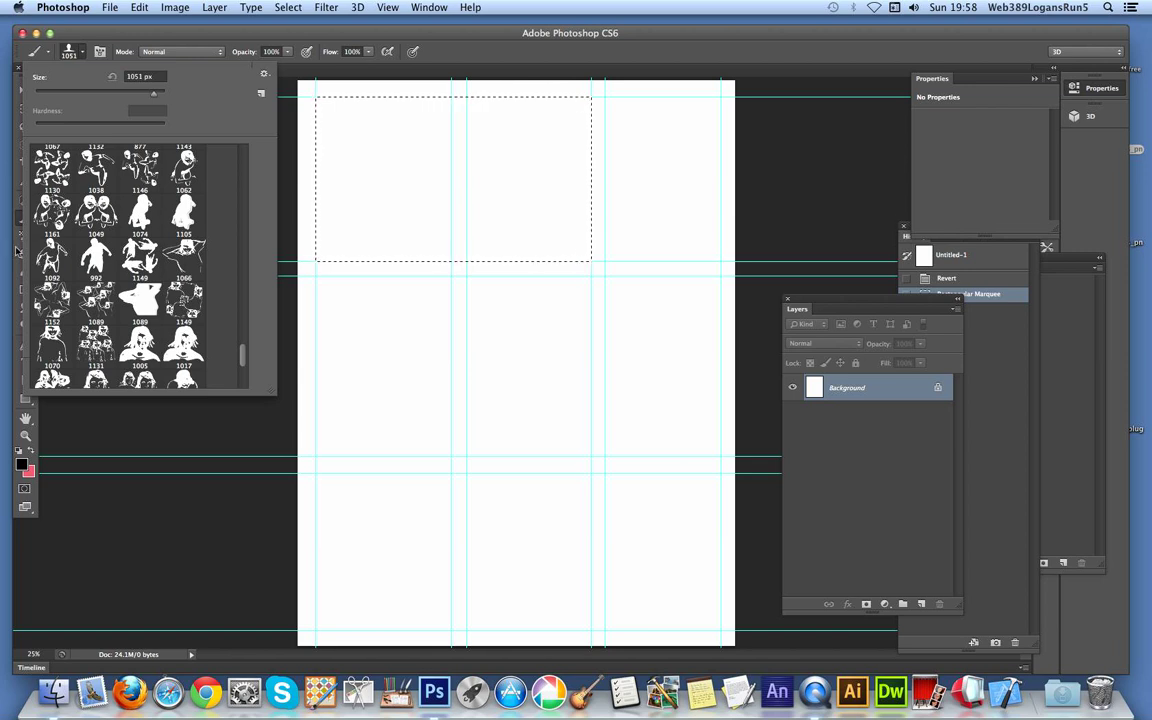
pyautogui.click(50, 252)
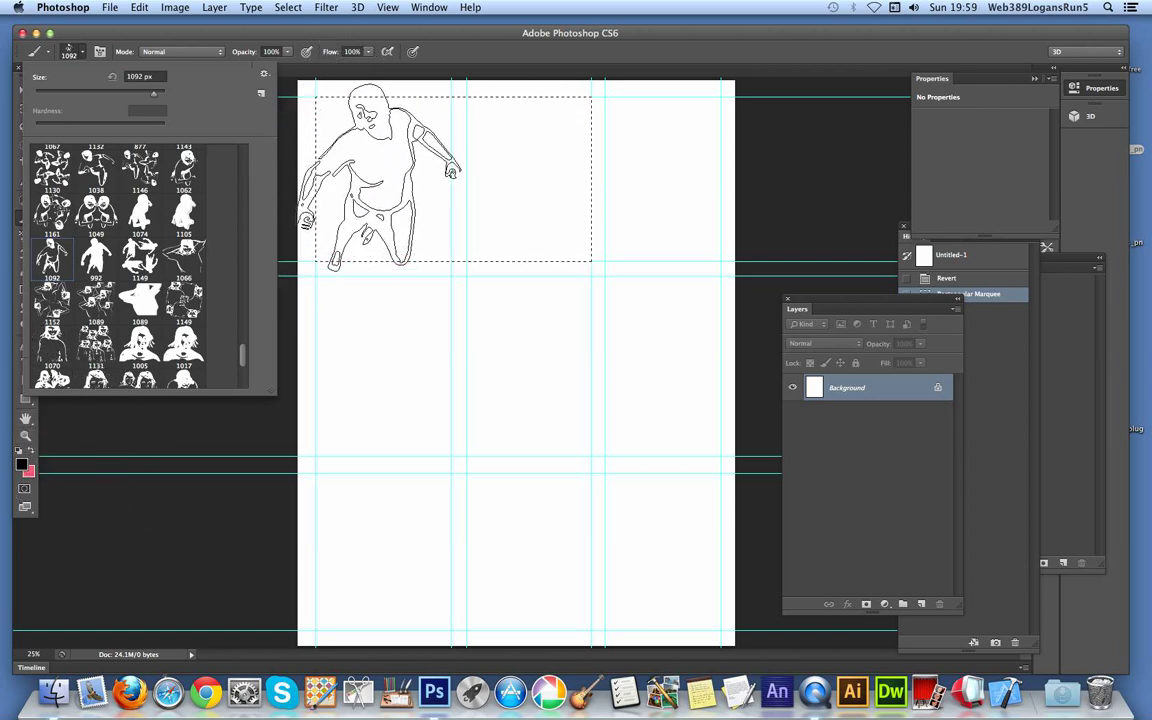
# Step: Stamp a 1092 figure on the left and a 1074 silhouette on the right of the selection
pyautogui.click(380, 181)
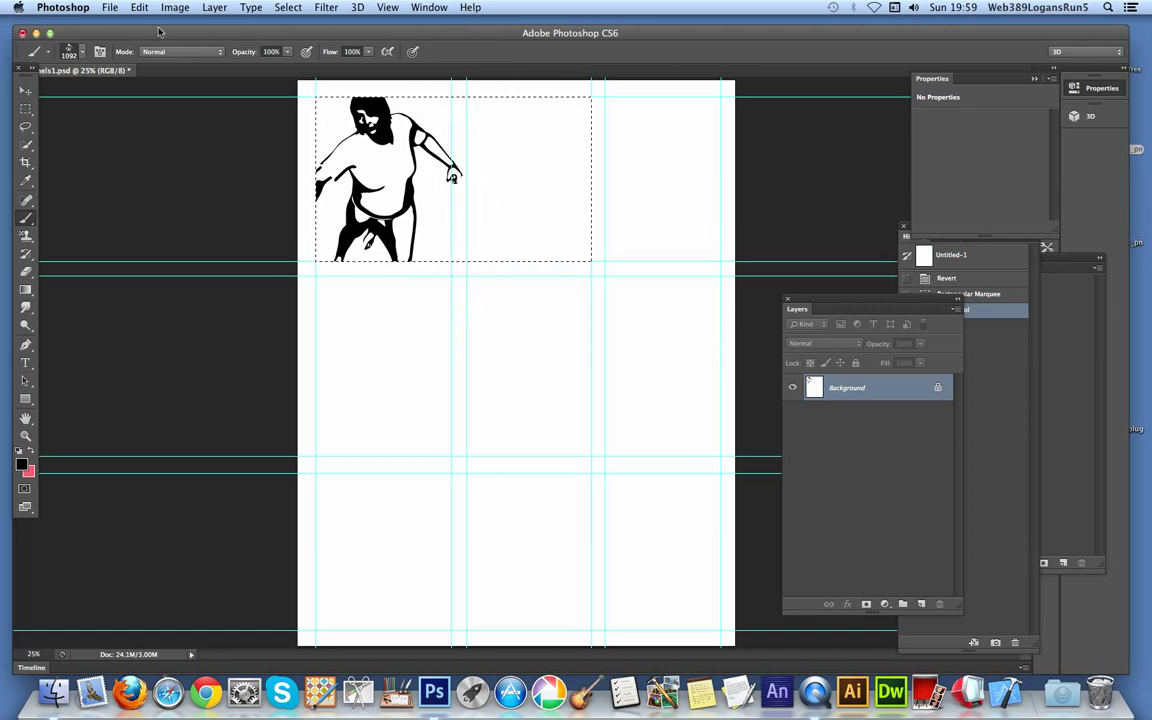
pyautogui.click(84, 57)
pyautogui.click(135, 205)
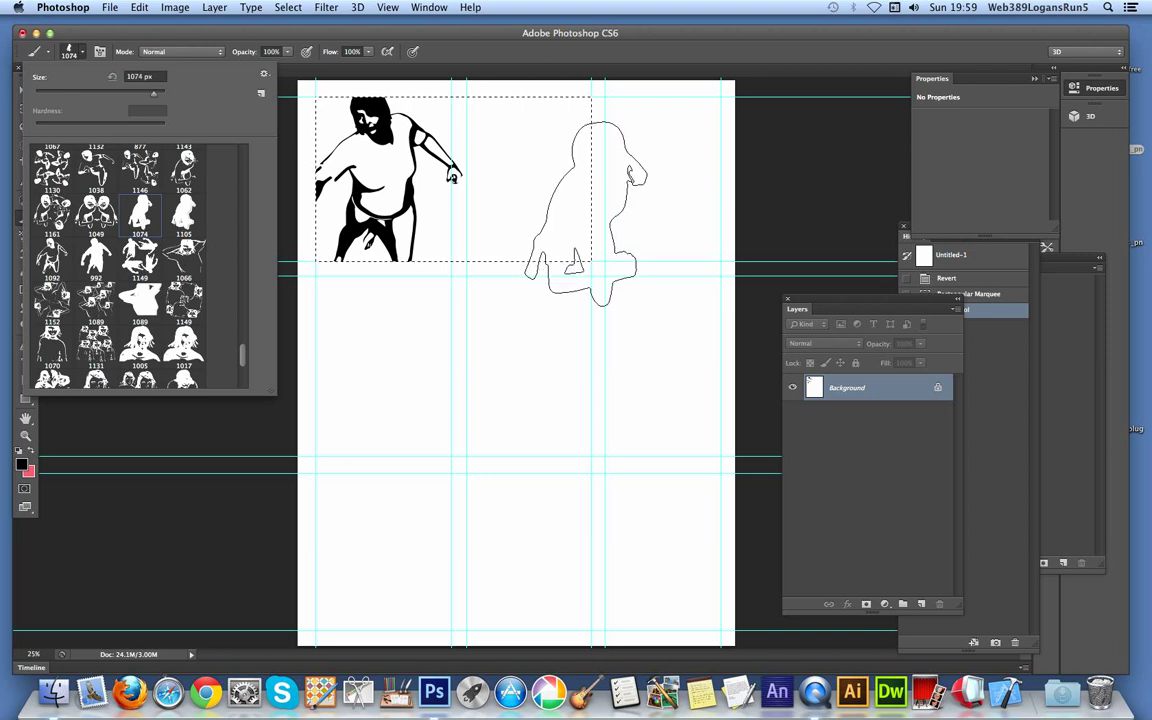
pyautogui.click(539, 227)
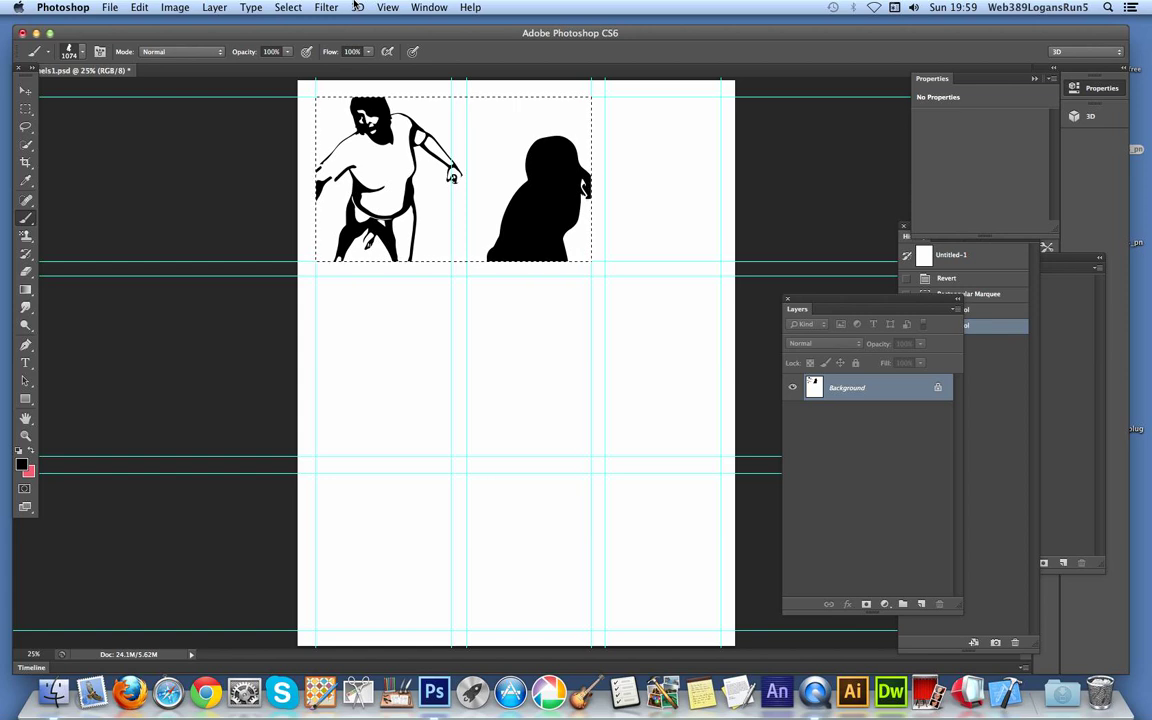
pyautogui.click(139, 8)
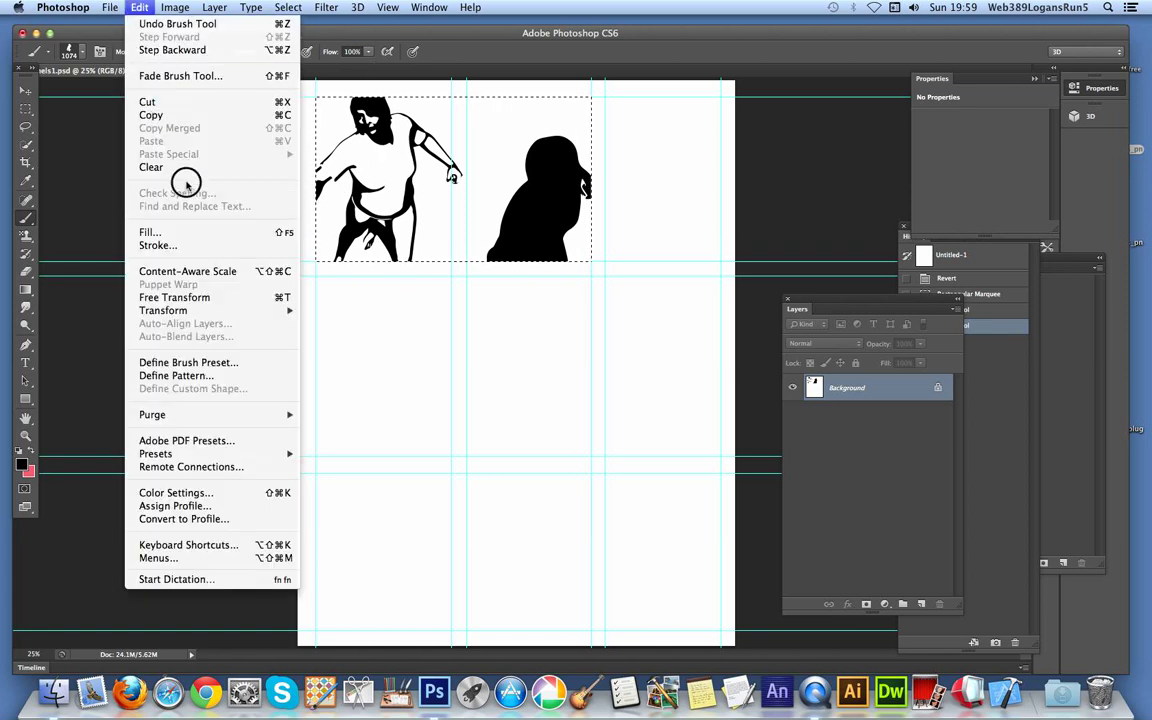
# Step: Stroke the top-row selection with a 10 px black border, Location Outside
pyautogui.click(170, 246)
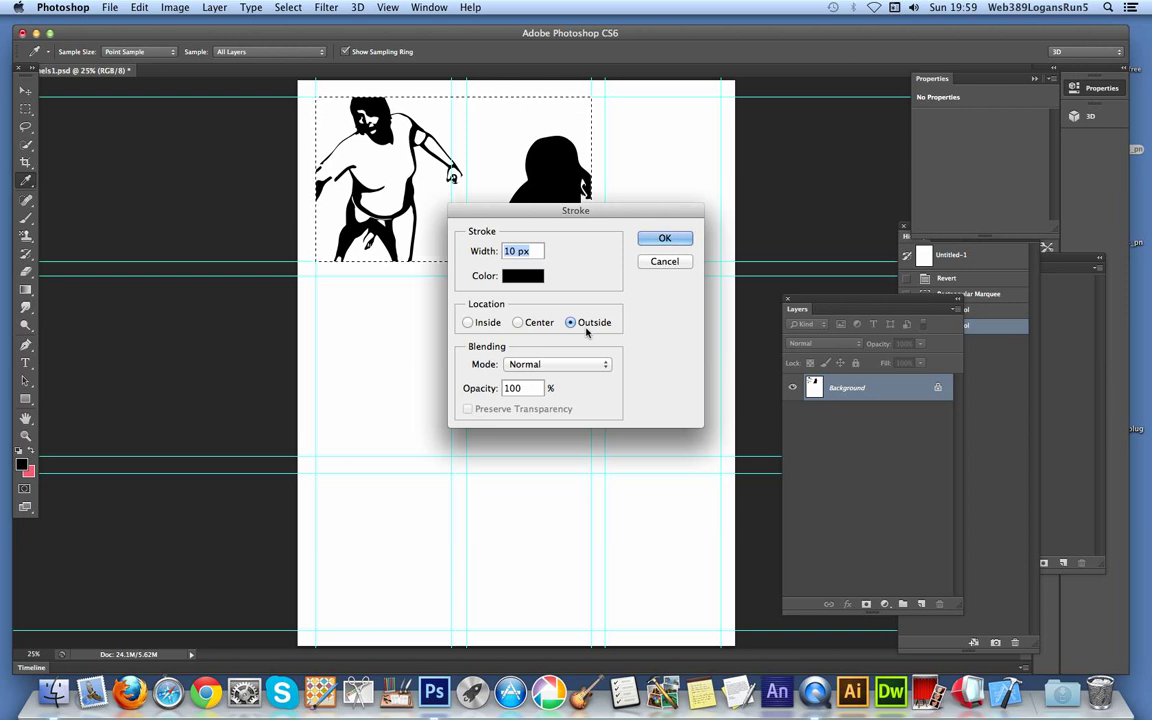
pyautogui.click(663, 239)
pyautogui.press('b')
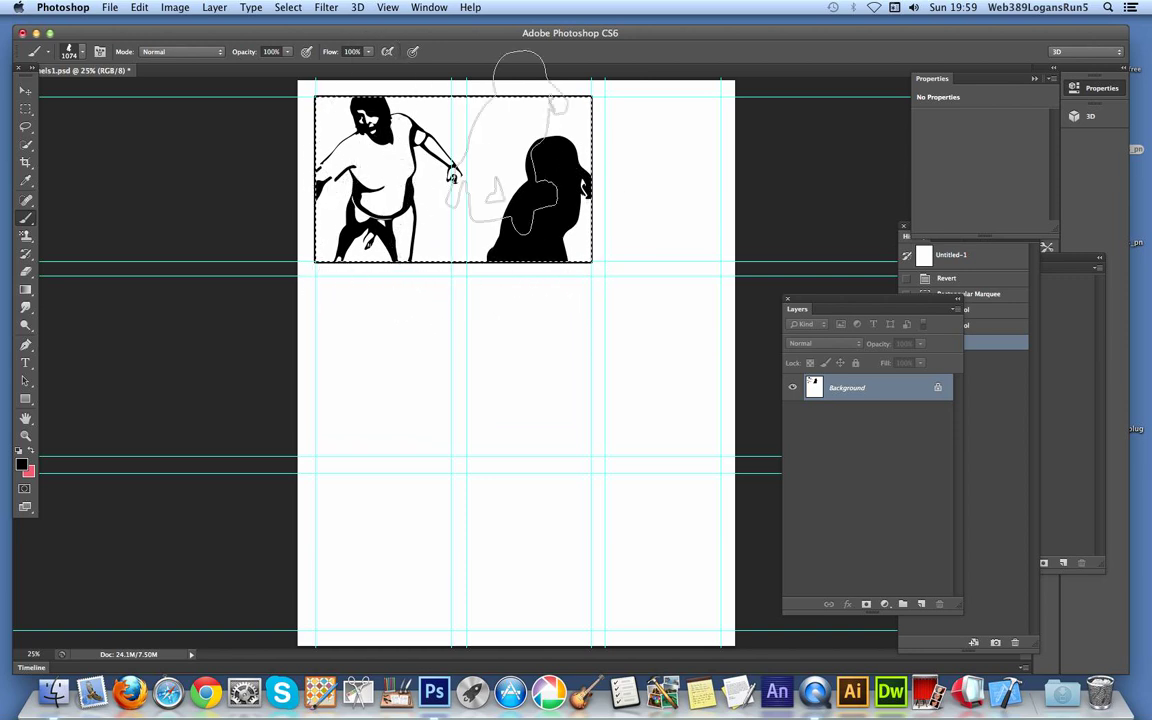
pyautogui.click(26, 104)
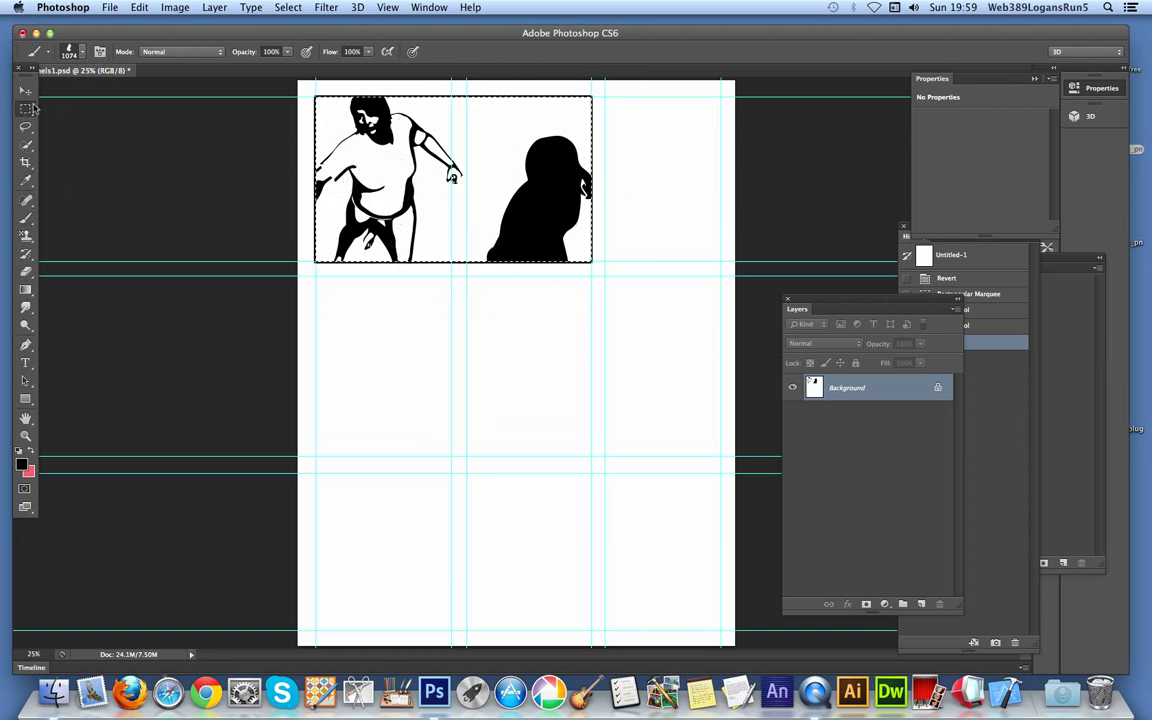
# Step: Deselect, then marquee the empty top-right panel cell along the guides
pyautogui.press('super+d')
pyautogui.press('b')
pyautogui.moveTo(604, 97); pyautogui.dragTo(724, 261)
pyautogui.click(607, 97)
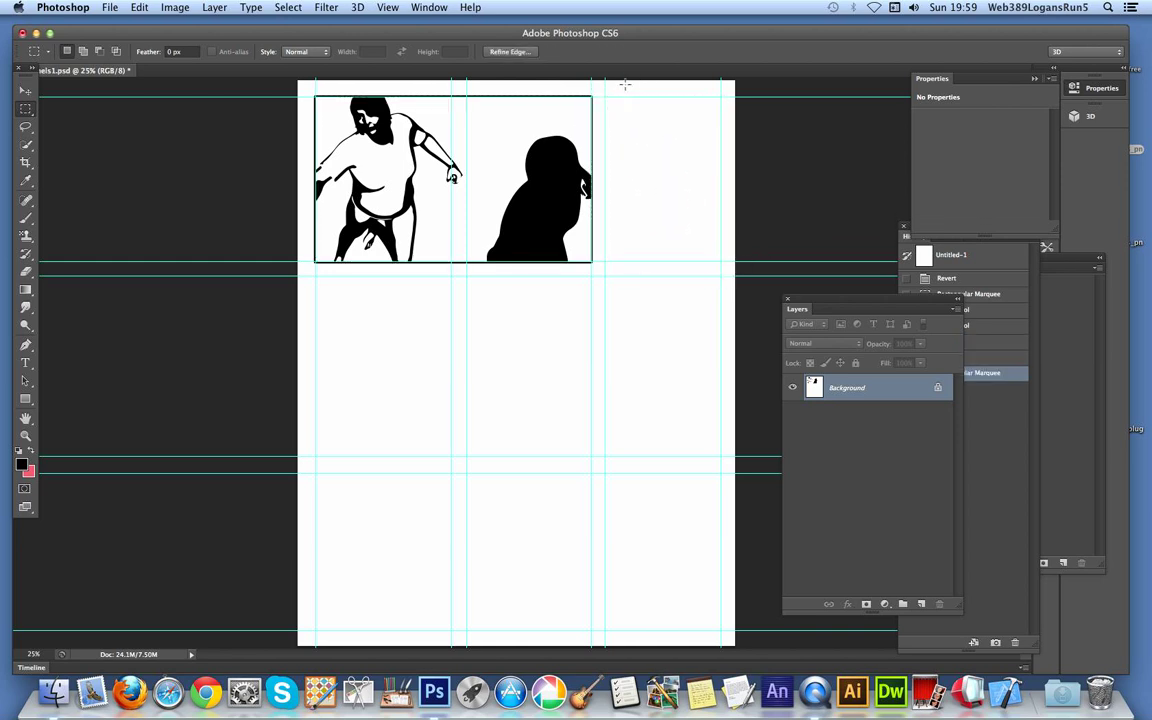
pyautogui.moveTo(632, 143); pyautogui.dragTo(720, 261)
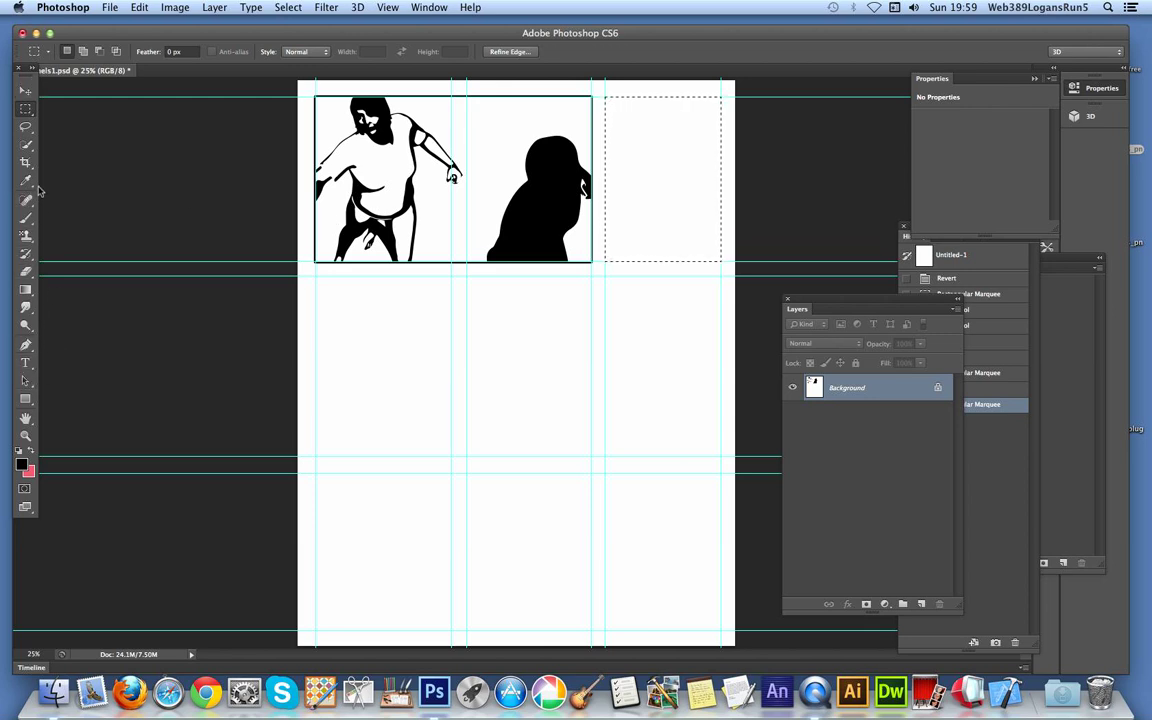
# Step: Stamp a face with brush tip 1005 inside the top-right panel
pyautogui.click(26, 217)
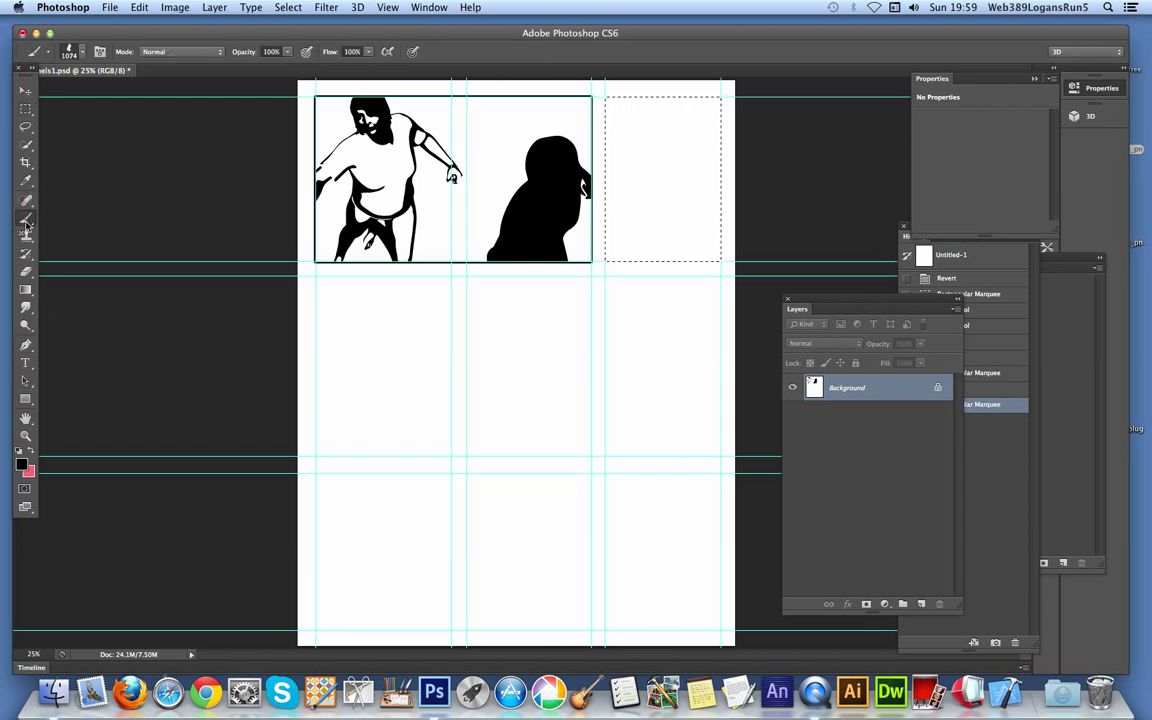
pyautogui.click(83, 53)
pyautogui.click(140, 343)
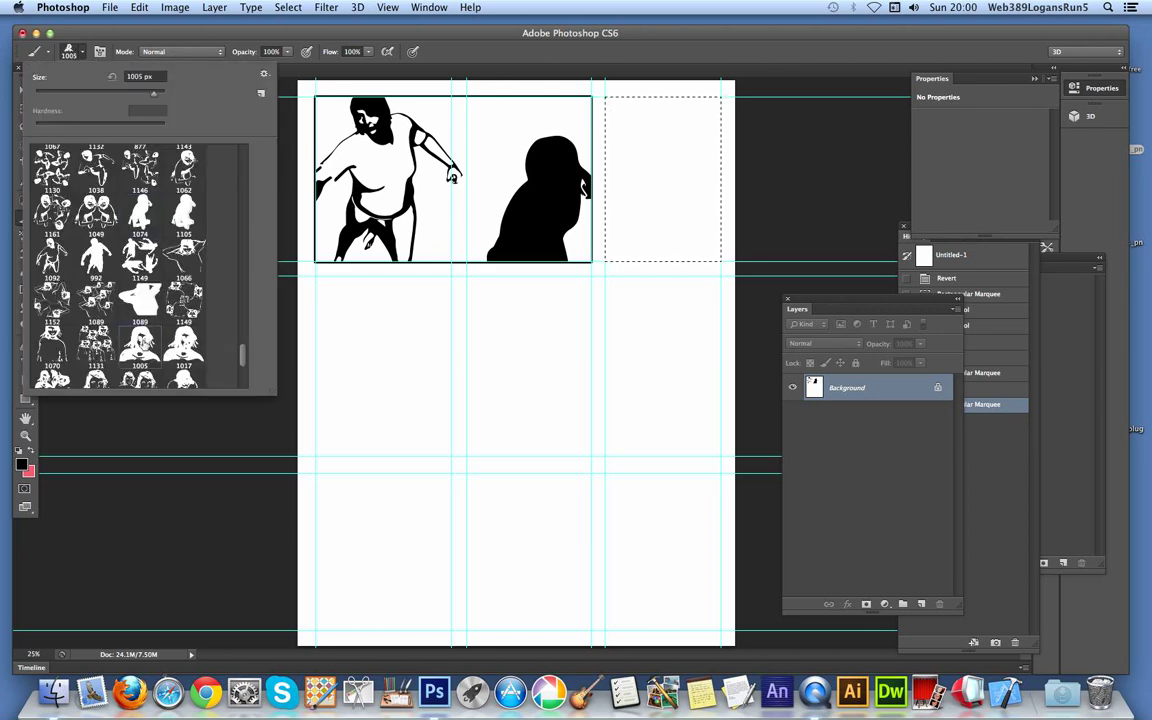
pyautogui.click(660, 212)
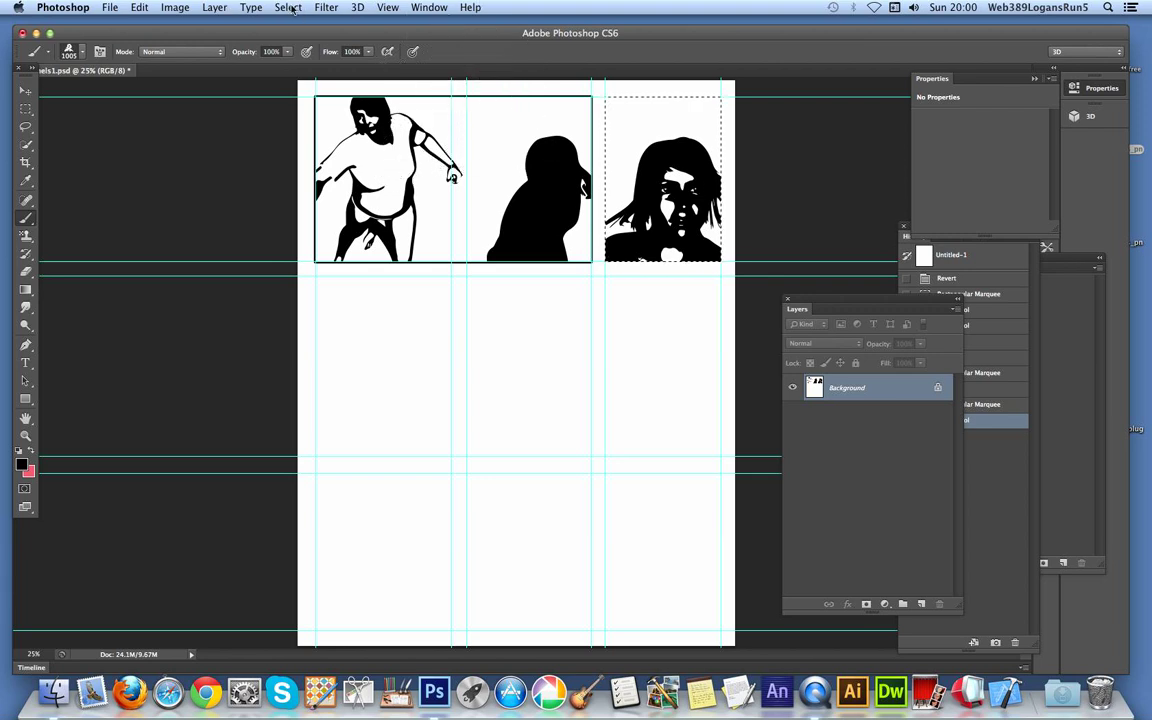
# Step: Frame the top-right panel with a black stroke
pyautogui.click(139, 7)
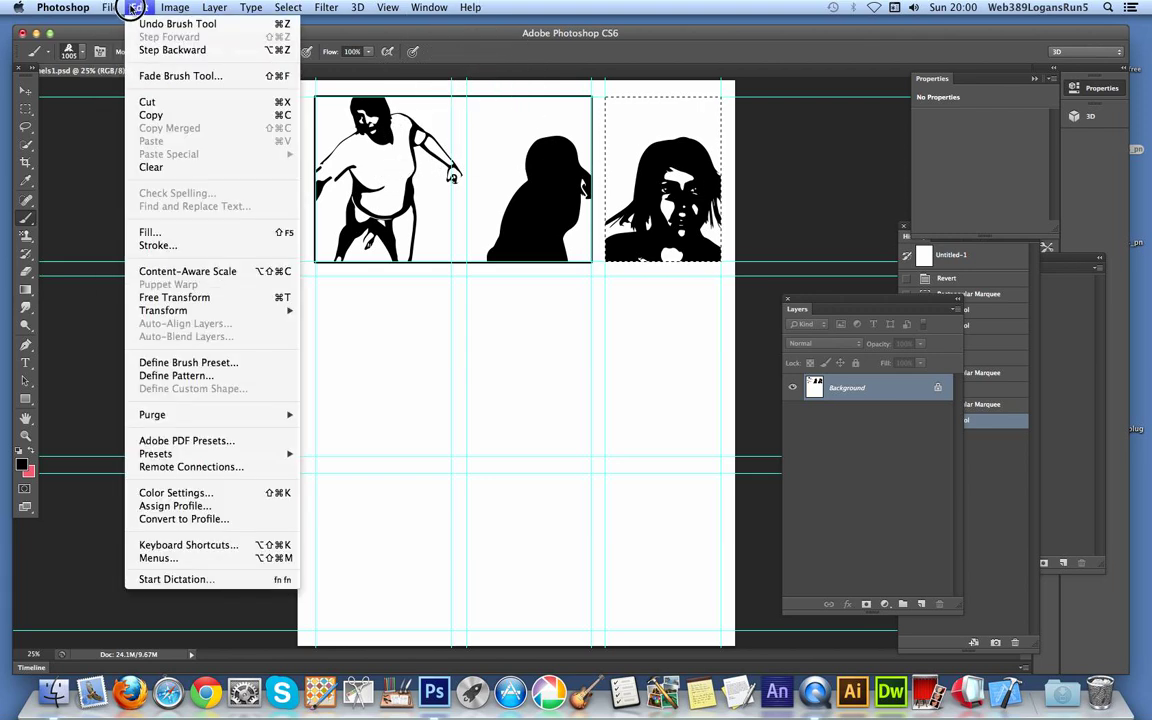
pyautogui.click(157, 246)
pyautogui.click(668, 237)
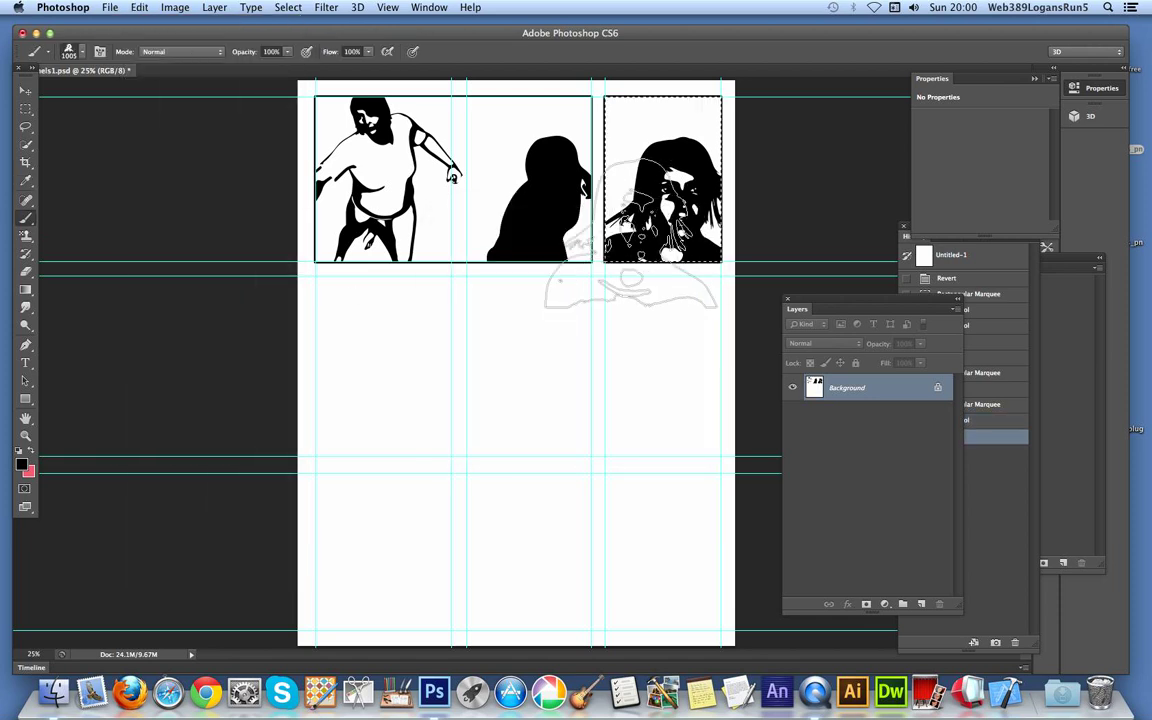
# Step: Select the middle-row left cell and stamp a black face with brush 1042 inside it
pyautogui.click(27, 108)
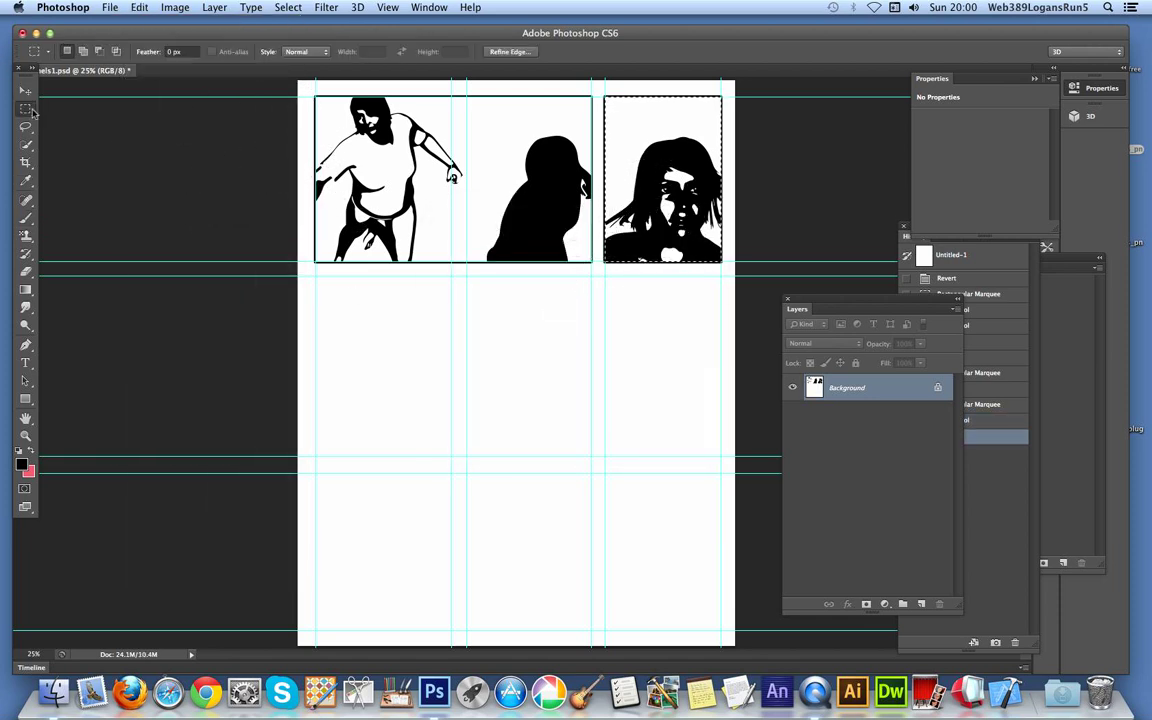
pyautogui.moveTo(315, 276); pyautogui.dragTo(452, 457)
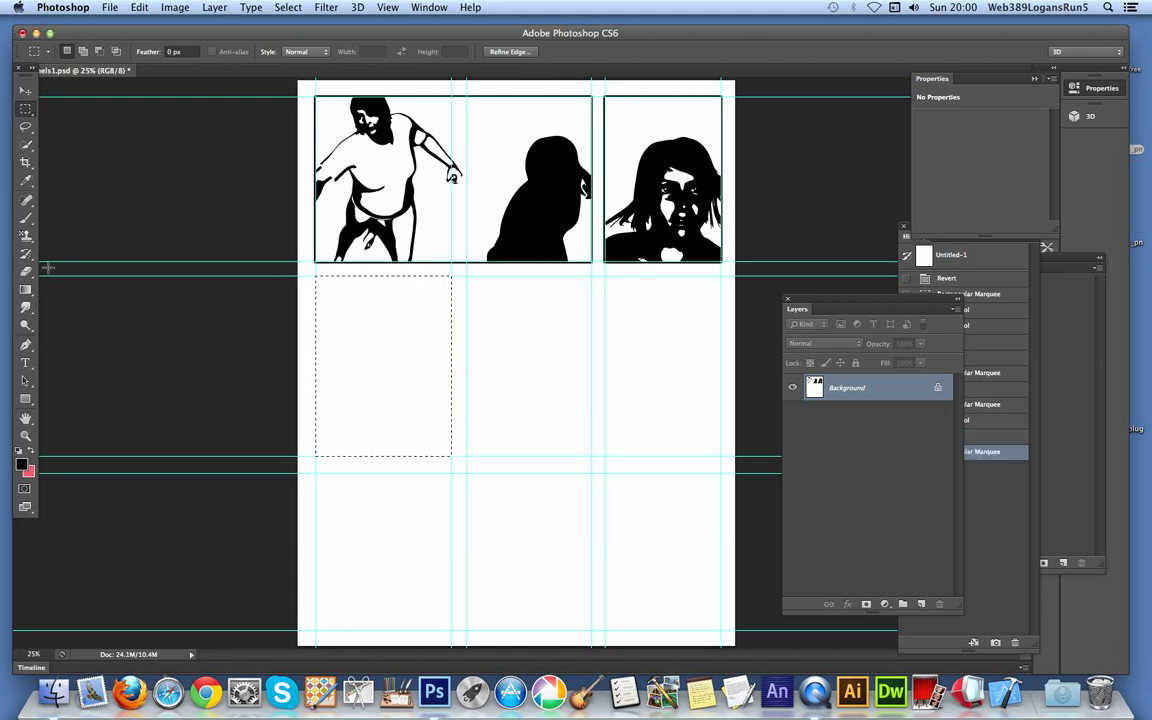
pyautogui.click(28, 220)
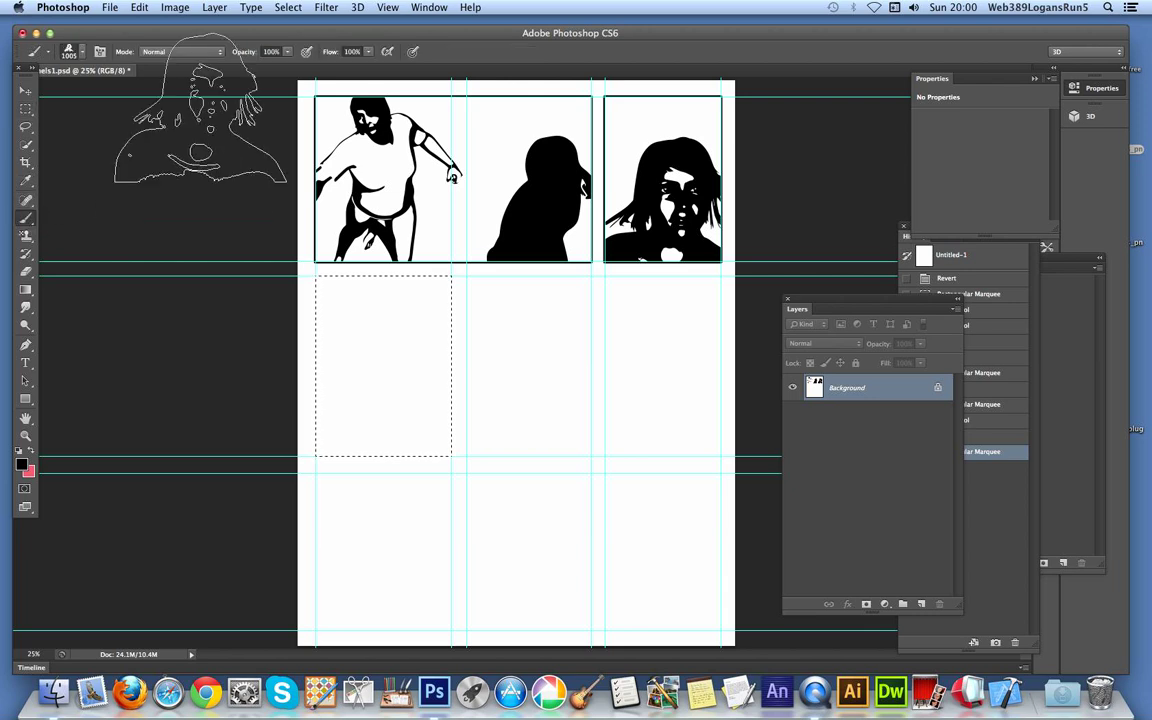
pyautogui.click(75, 51)
pyautogui.scroll(-3, 124, 214)
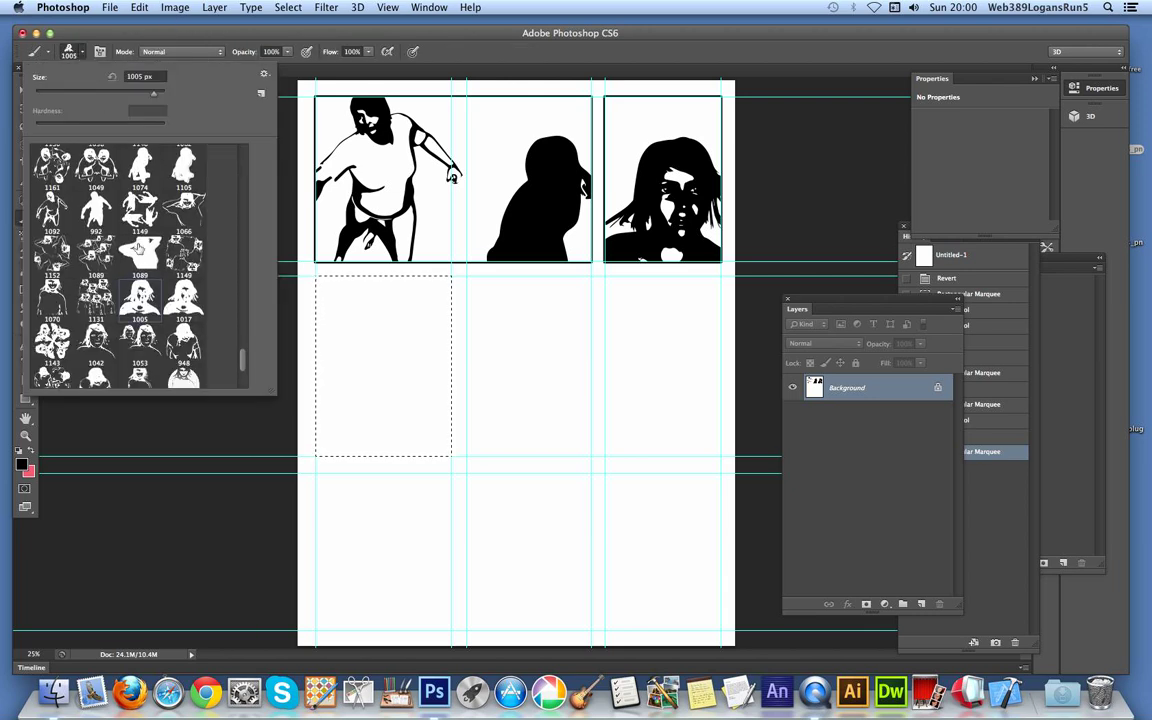
pyautogui.scroll(1, 168, 300)
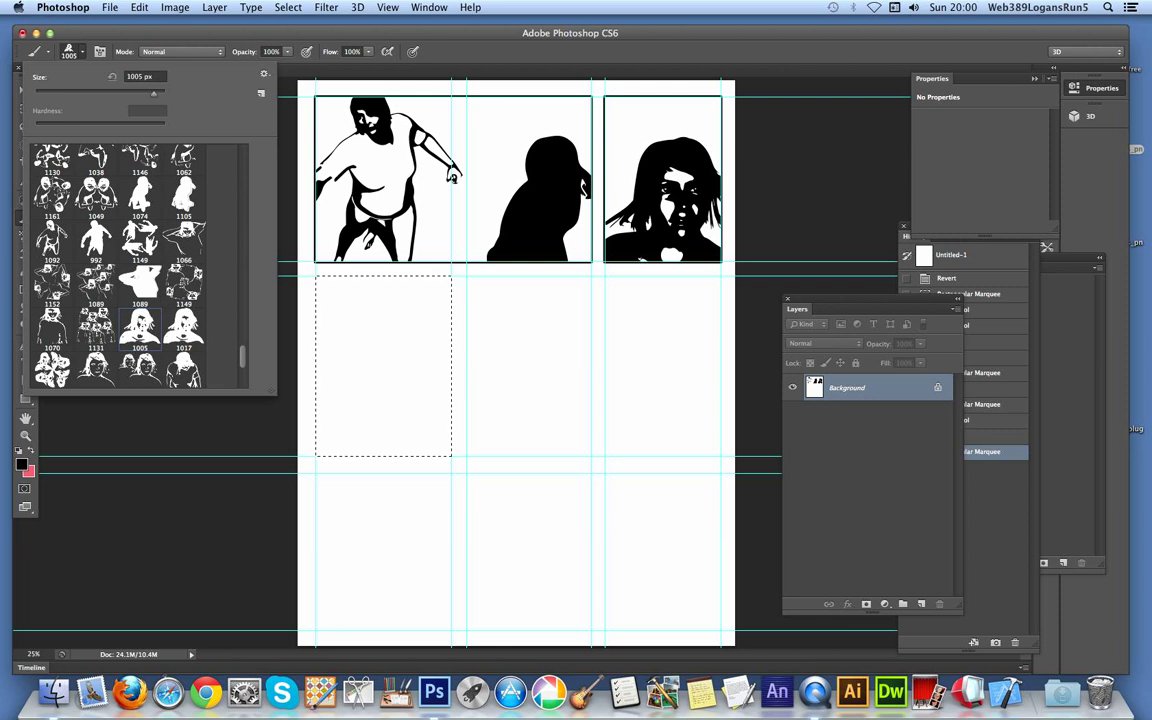
pyautogui.click(96, 368)
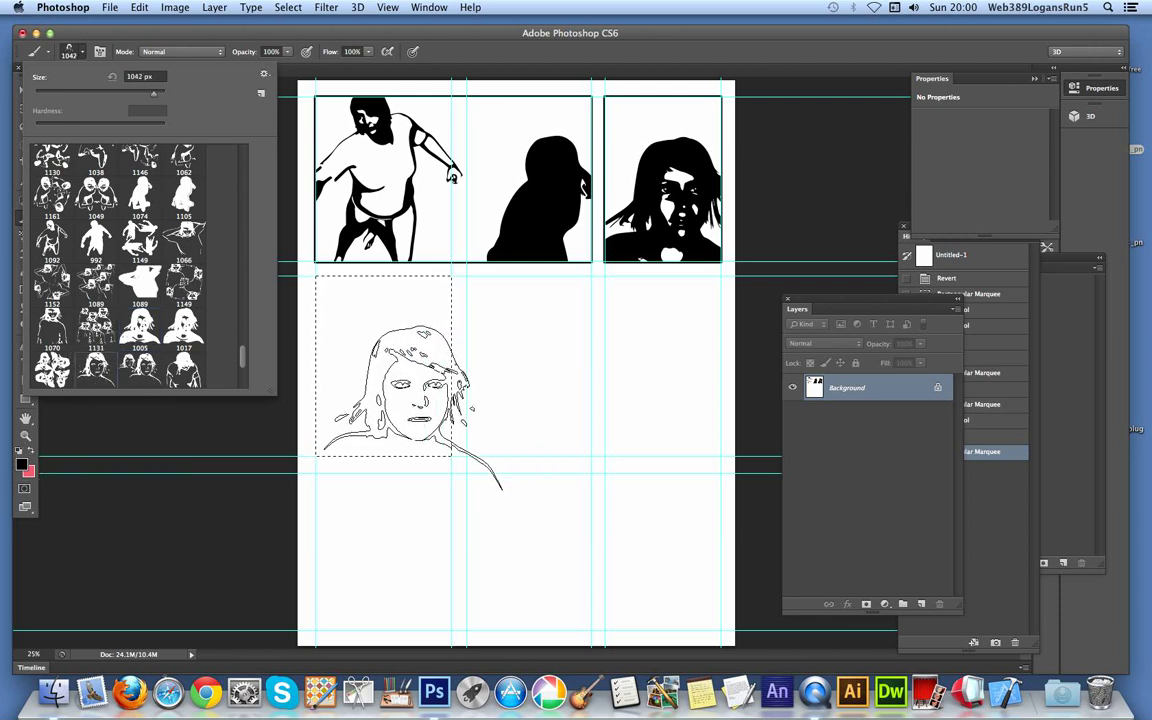
pyautogui.click(392, 388)
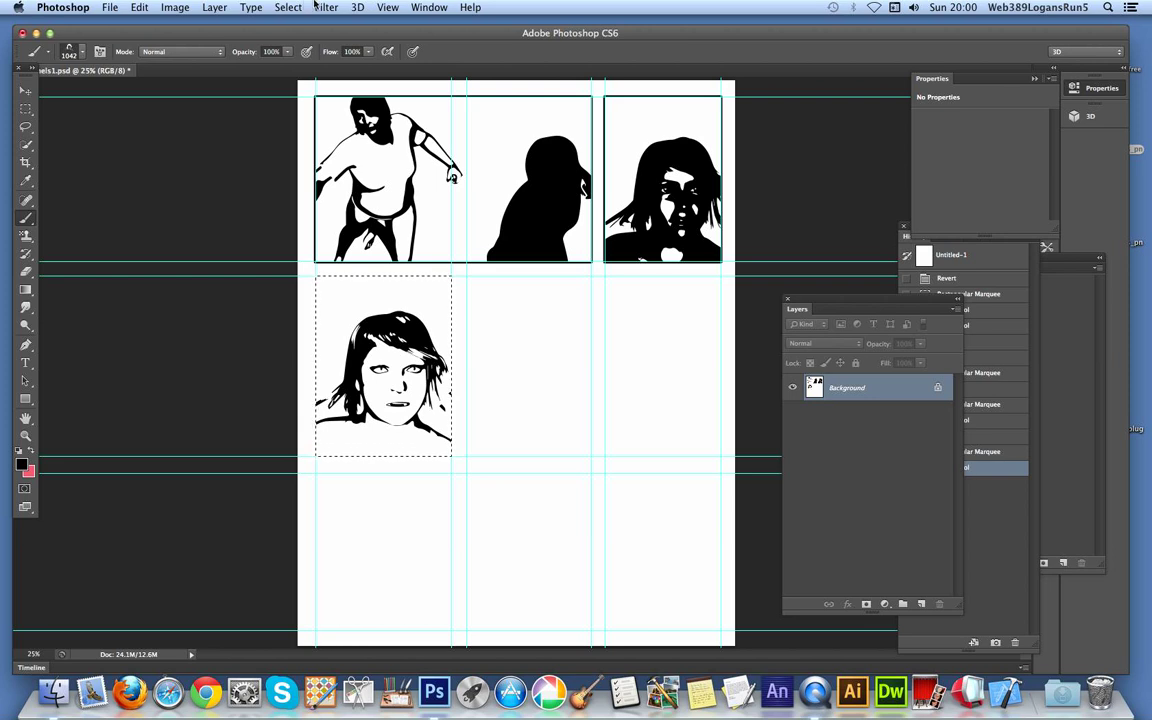
pyautogui.click(321, 7)
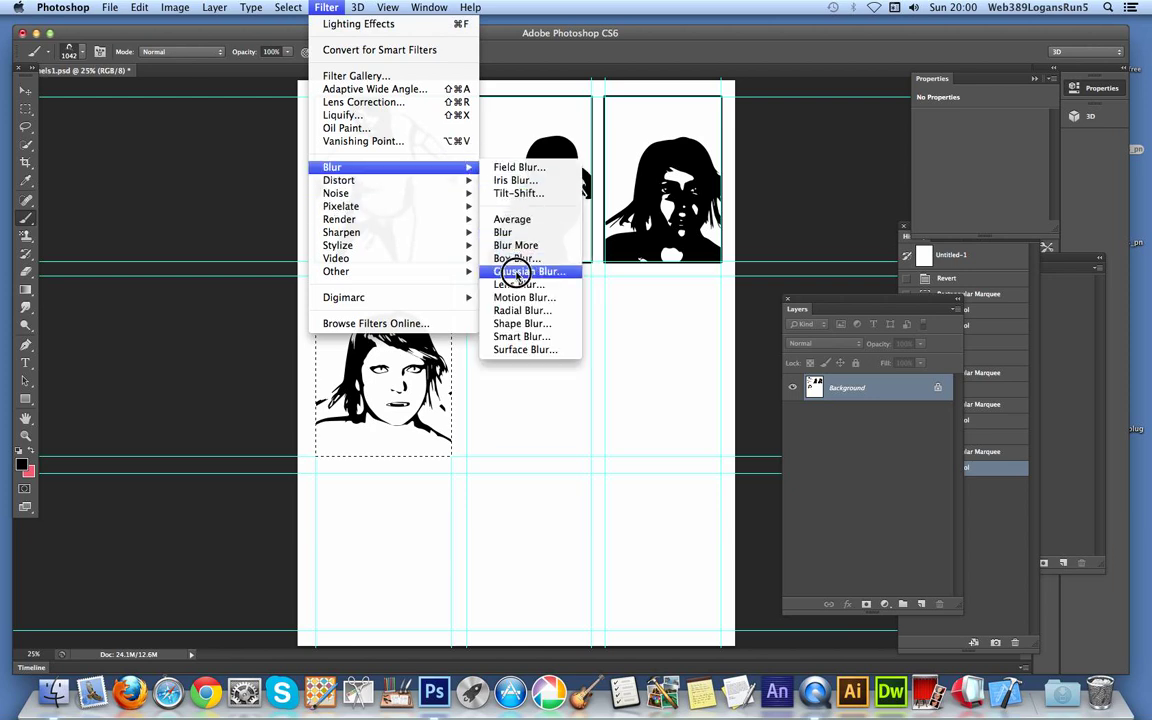
# Step: Blur the face with an 8.0 px Gaussian Blur, then select the two right middle-row cells
pyautogui.click(517, 277)
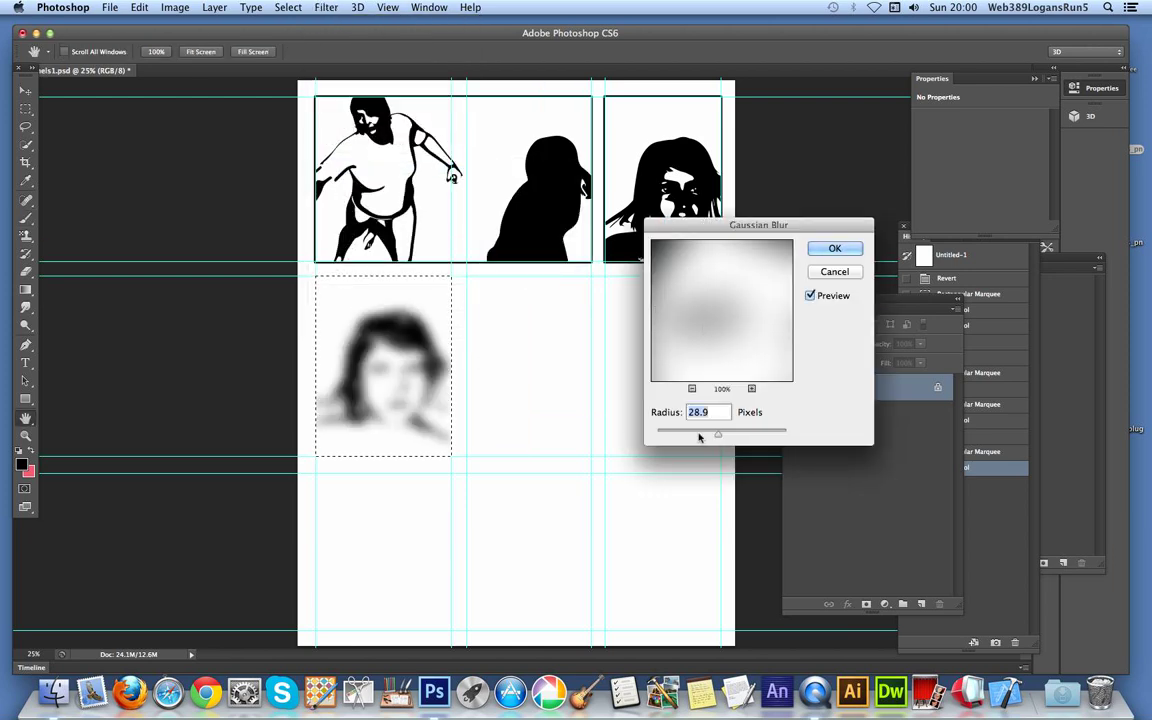
pyautogui.moveTo(715, 436); pyautogui.dragTo(703, 434)
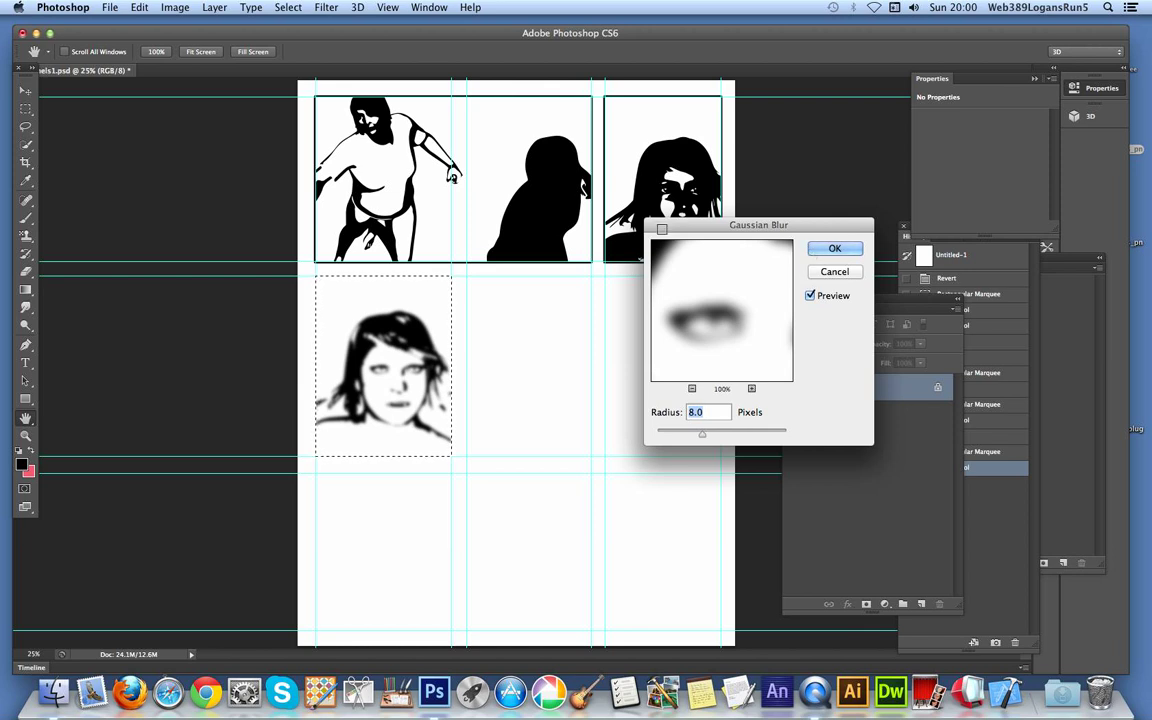
pyautogui.click(830, 248)
pyautogui.press('b')
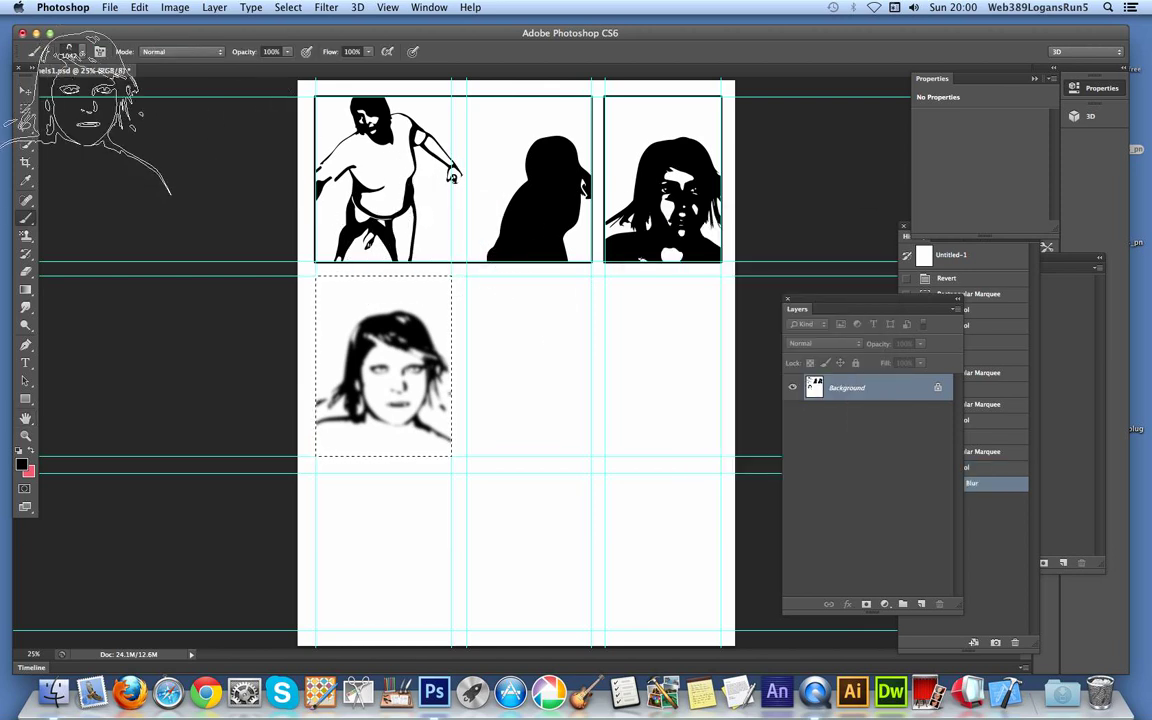
pyautogui.click(25, 108)
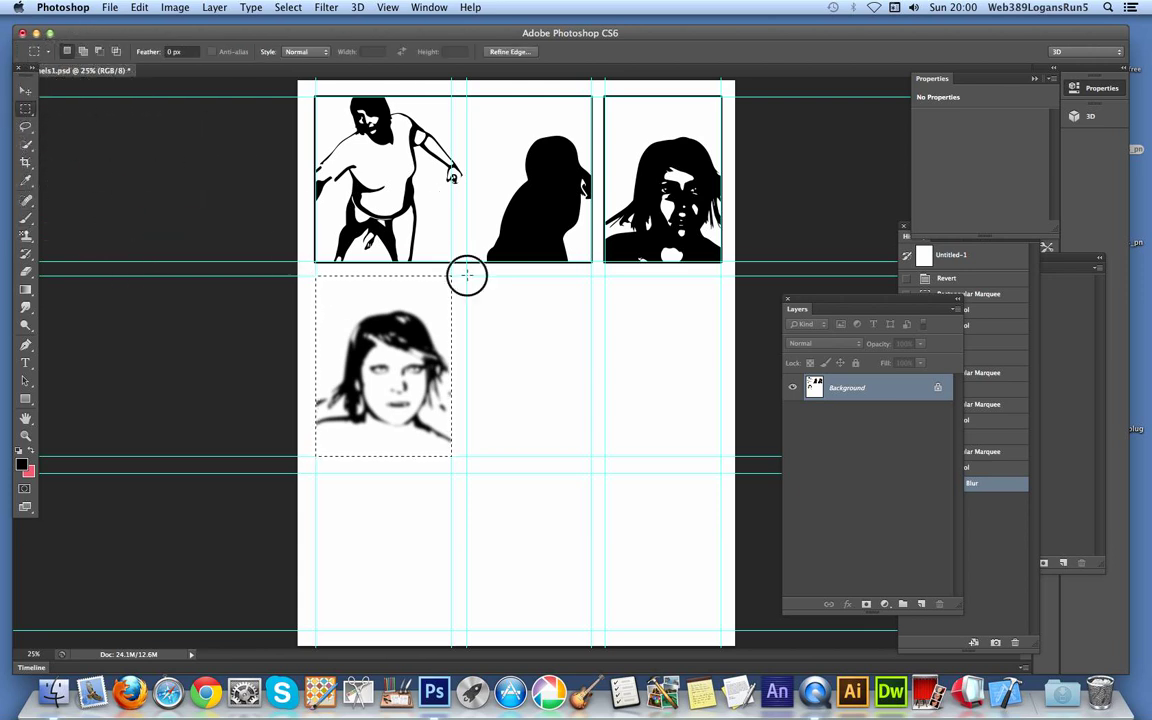
pyautogui.moveTo(466, 276); pyautogui.dragTo(724, 458)
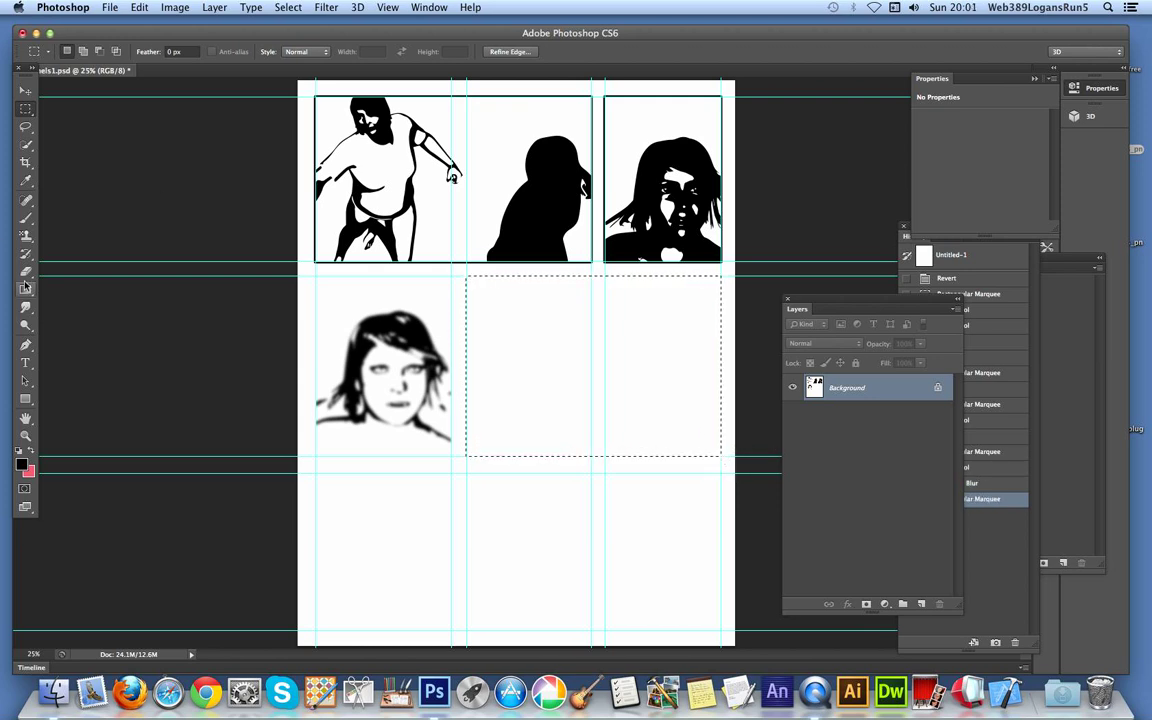
# Step: Fill the wide middle-row panel with overlapping figures stamped and dragged using brush 1161
pyautogui.click(25, 218)
pyautogui.click(82, 57)
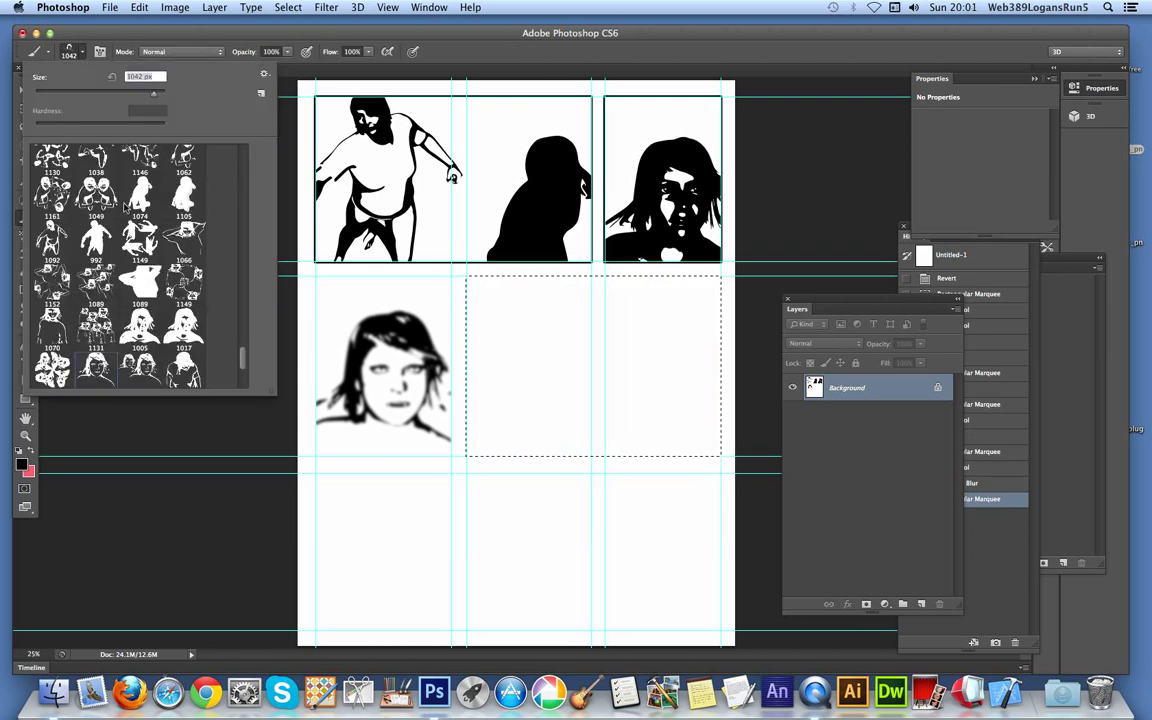
pyautogui.scroll(-5, 115, 200)
pyautogui.scroll(-1, 117, 212)
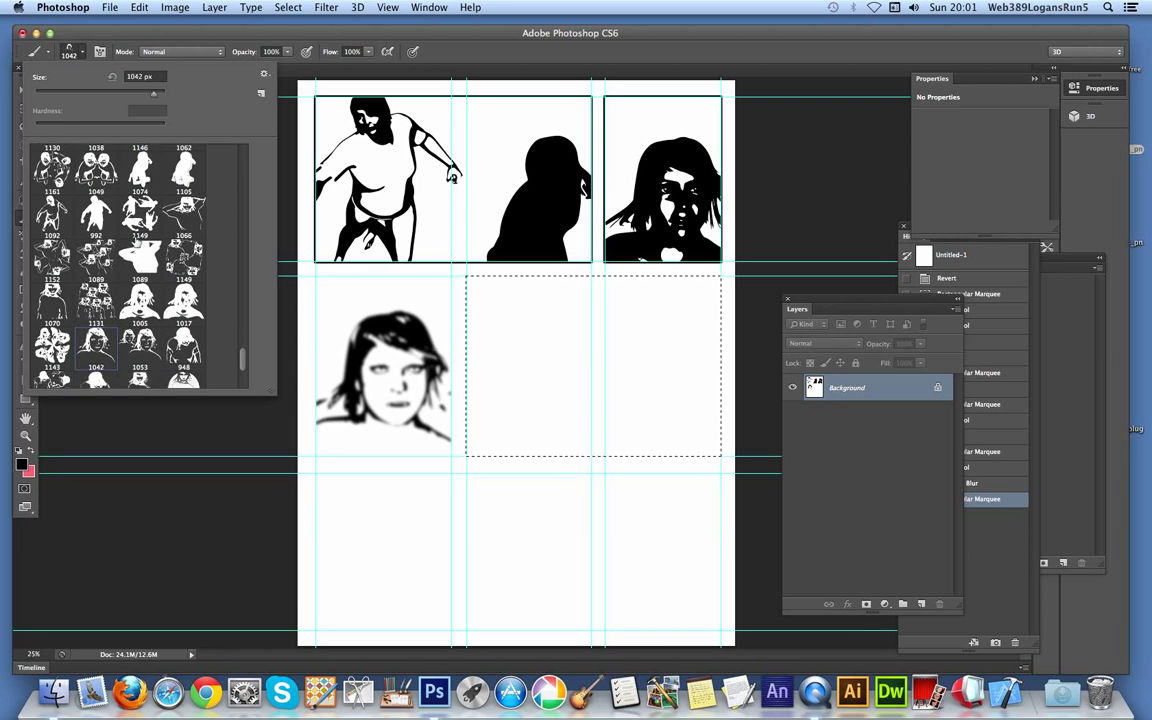
pyautogui.scroll(3, 117, 212)
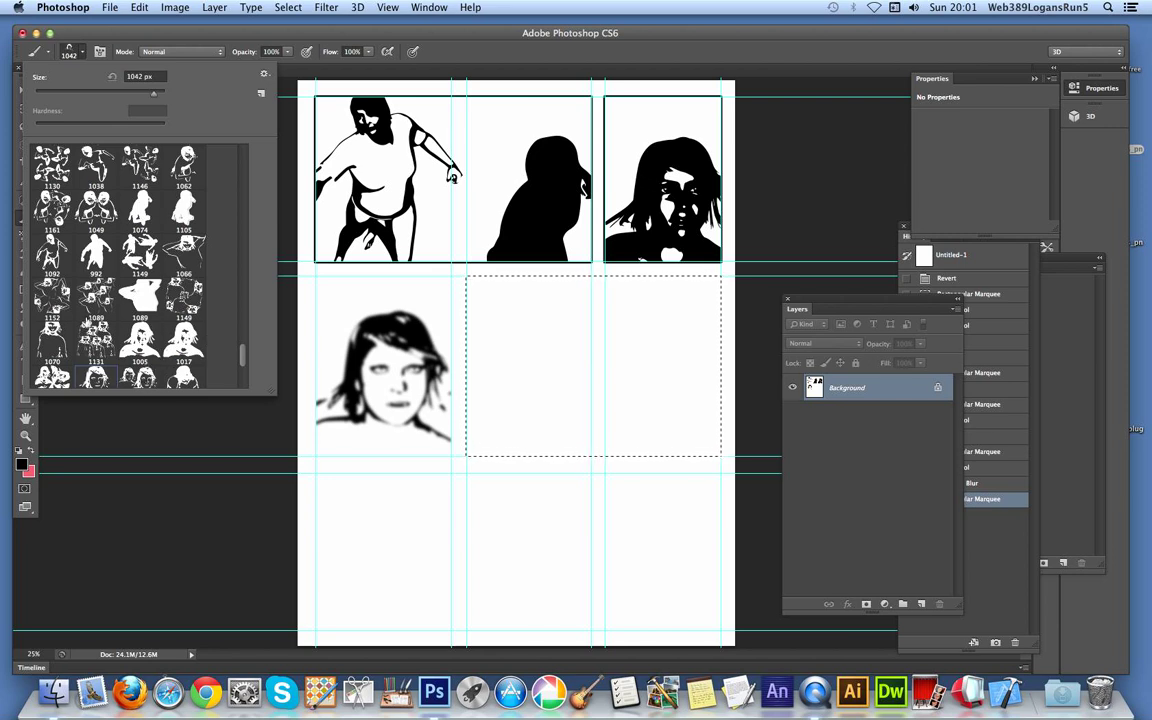
pyautogui.click(52, 205)
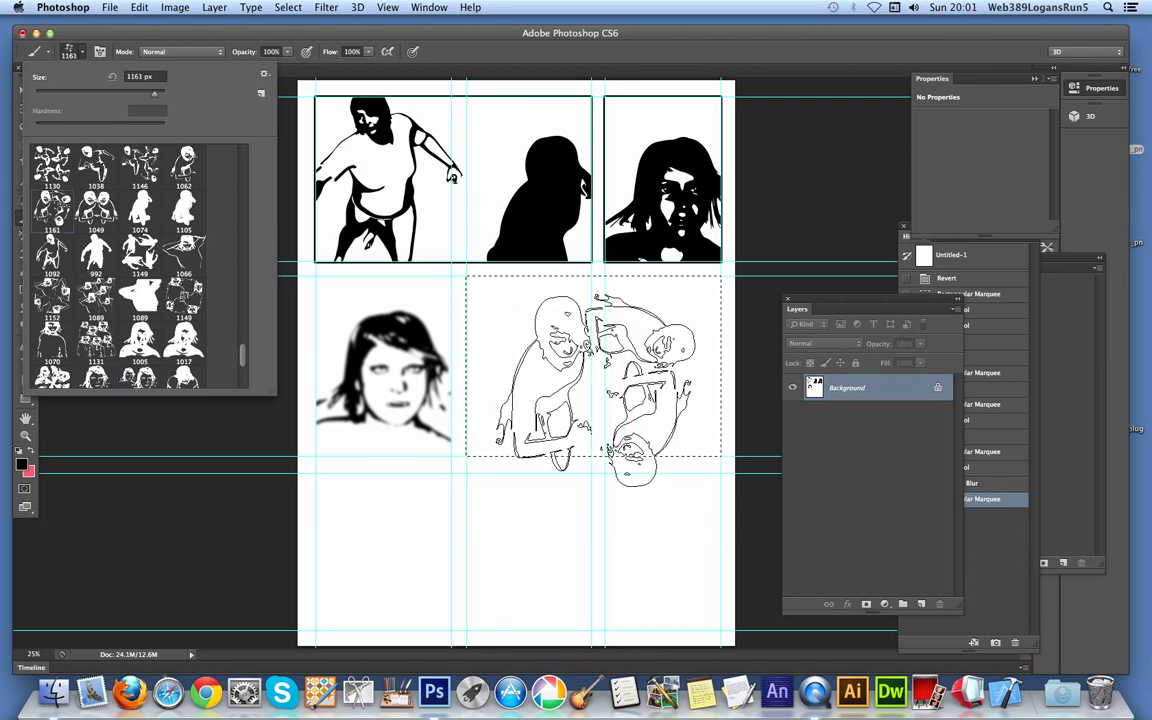
pyautogui.click(545, 382)
pyautogui.moveTo(545, 382)
pyautogui.mouseDown()
pyautogui.moveTo(671, 373)
pyautogui.moveTo(648, 391)
pyautogui.moveTo(680, 462)
pyautogui.moveTo(672, 432)
pyautogui.mouseUp()
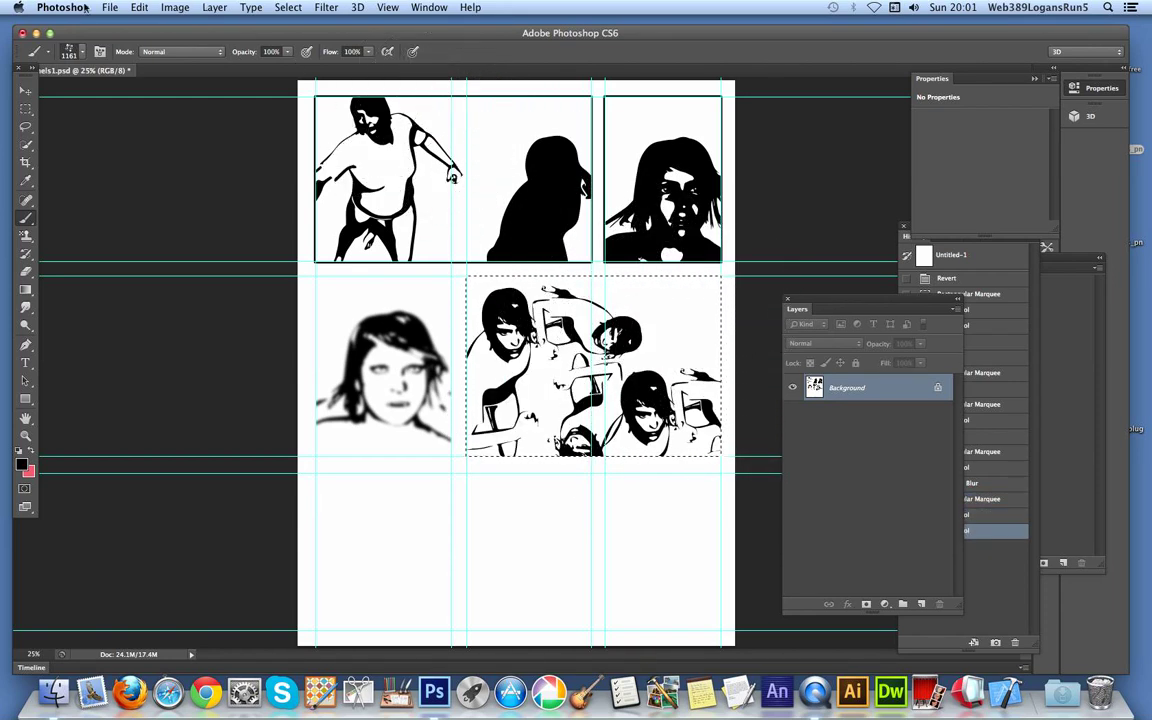
pyautogui.click(26, 110)
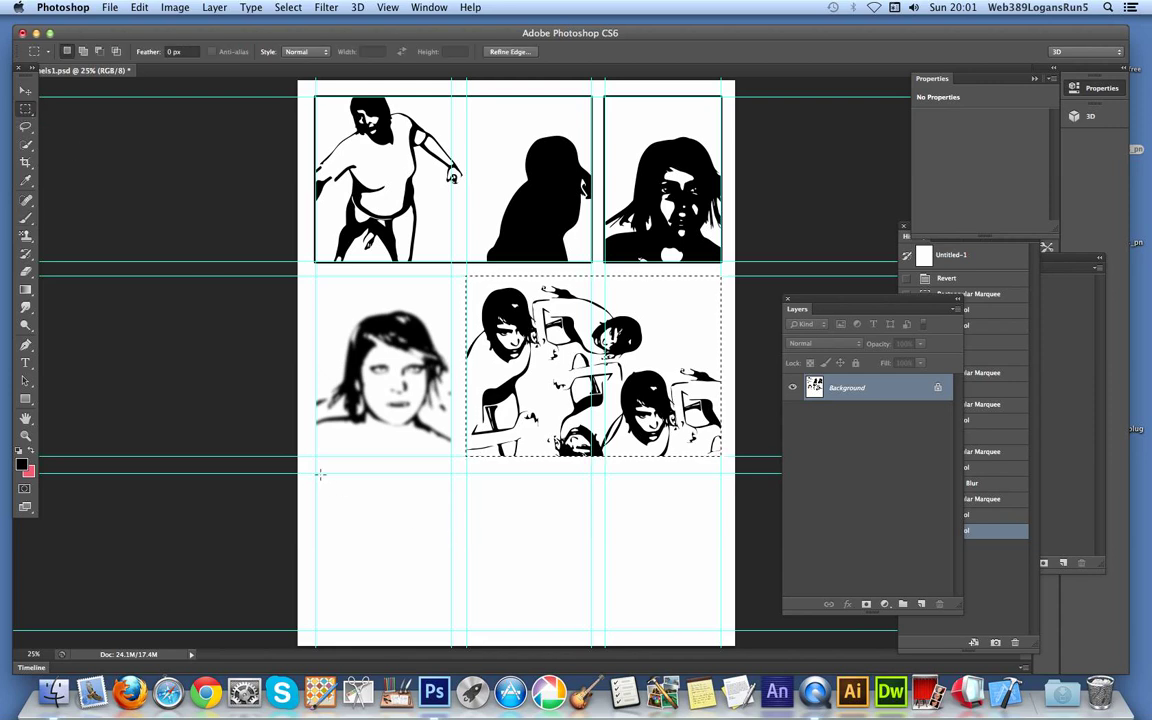
# Step: Select the bottom row and apply Lighting Effects with the spotlight moved to its lower right
pyautogui.moveTo(315, 472); pyautogui.dragTo(722, 629)
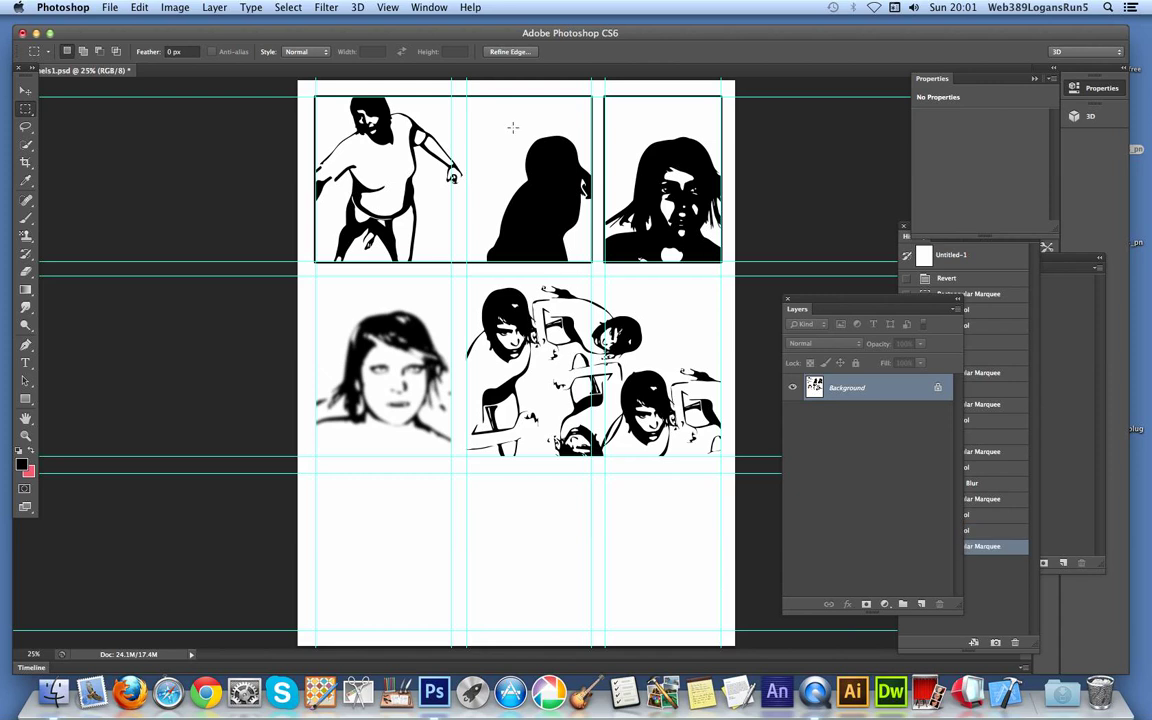
pyautogui.click(323, 7)
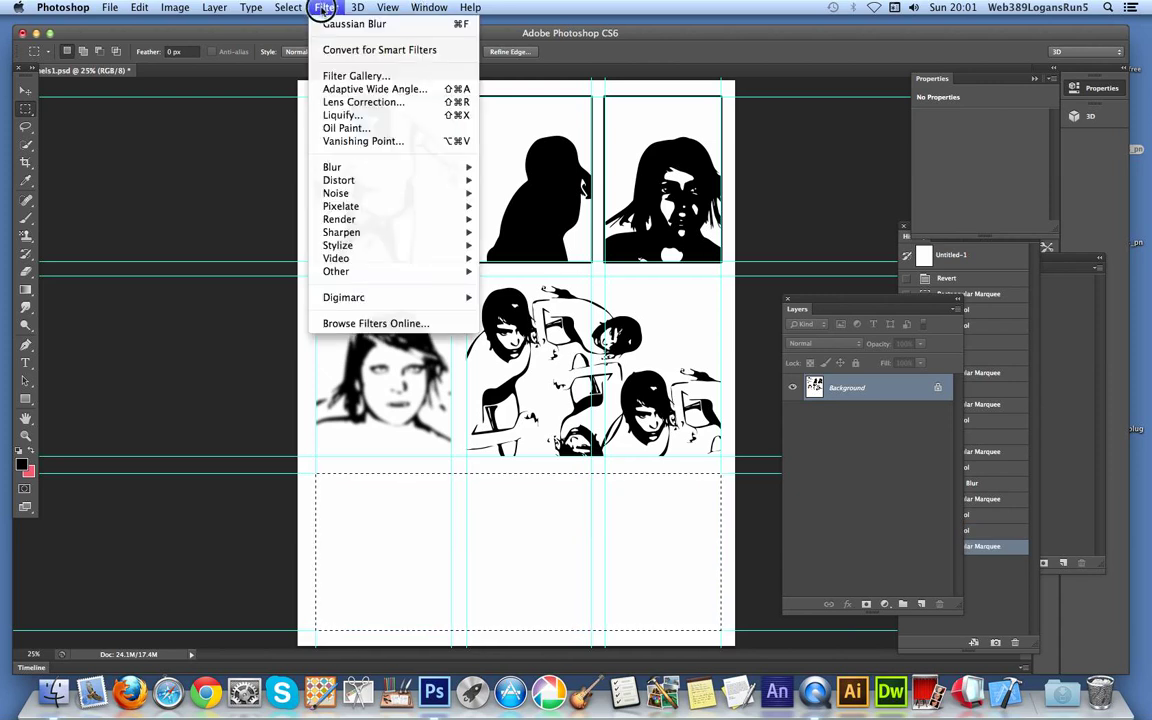
pyautogui.moveTo(380, 218)
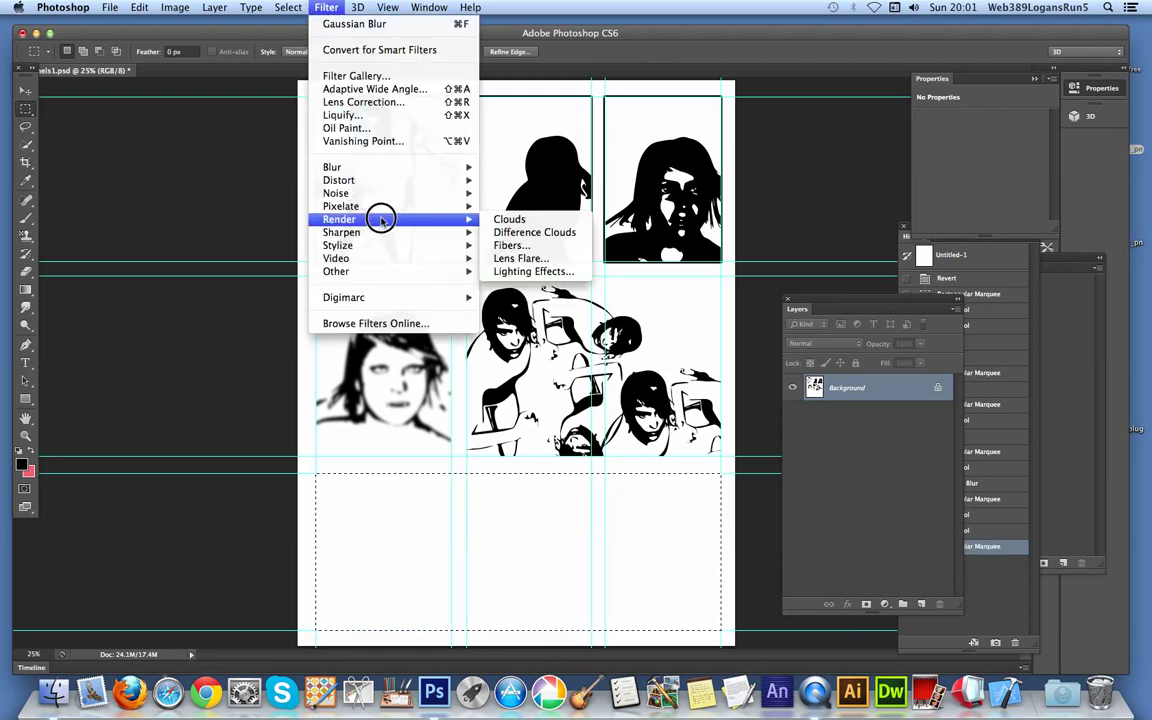
pyautogui.click(532, 271)
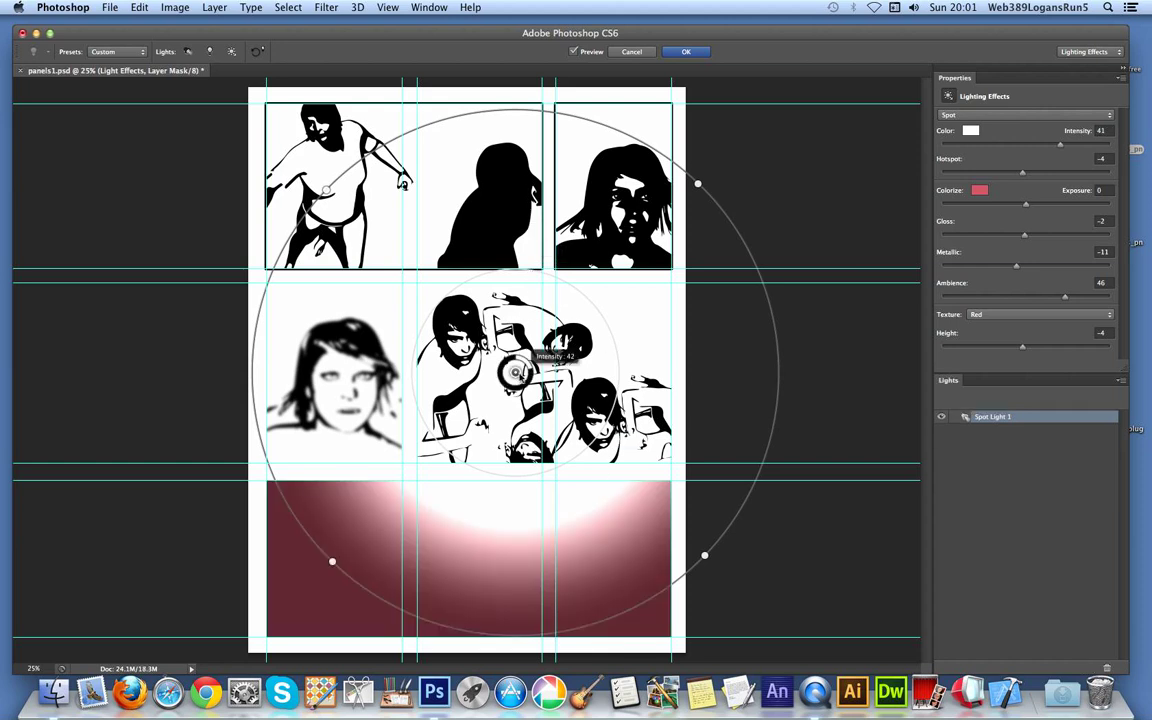
pyautogui.moveTo(515, 372); pyautogui.dragTo(711, 490)
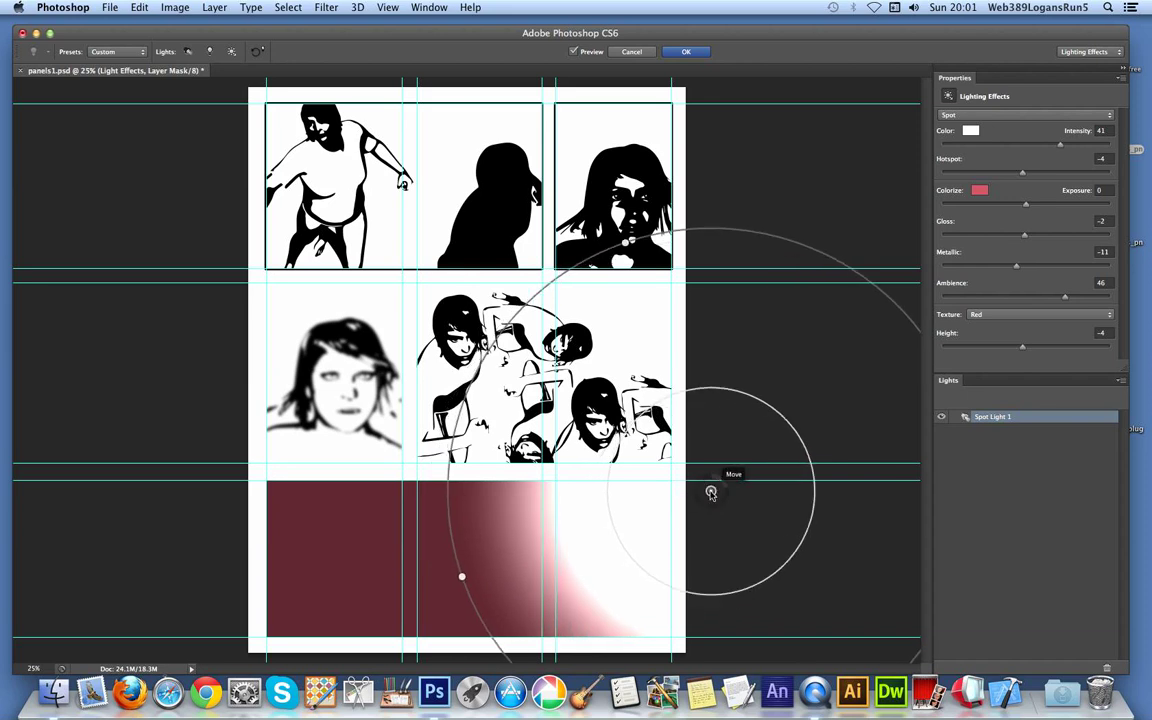
pyautogui.click(687, 52)
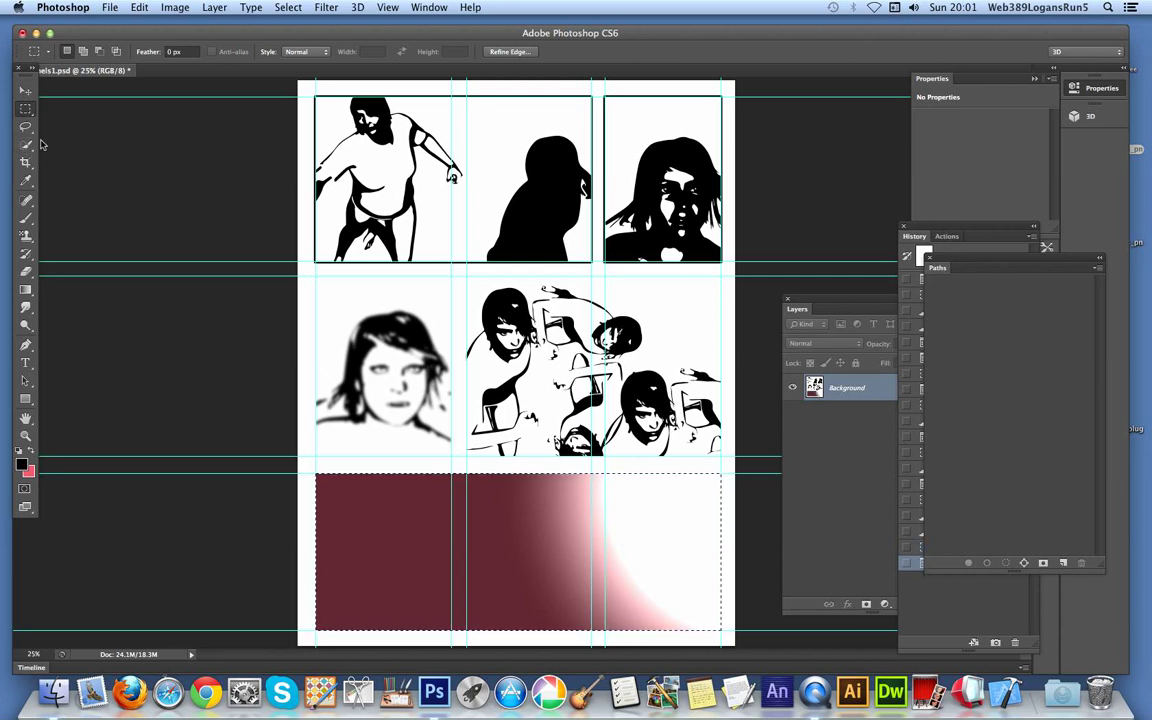
# Step: Switch to the Brush tool and pick the 992 px figure-silhouette brush preset
pyautogui.click(25, 224)
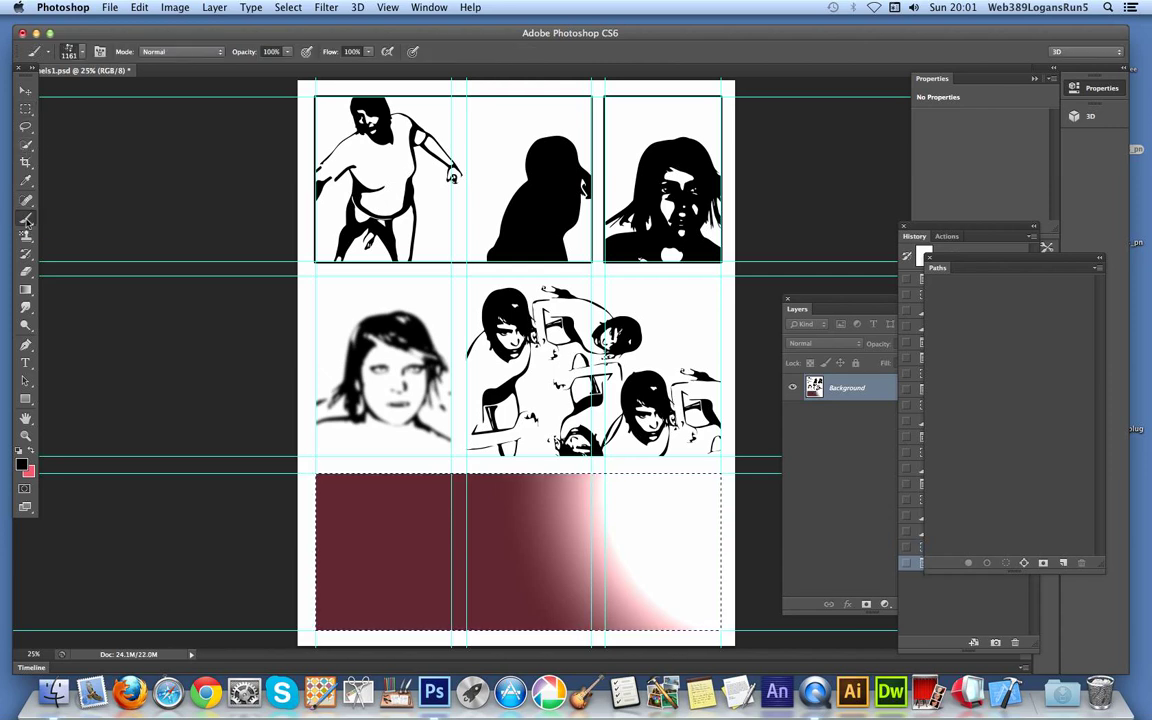
pyautogui.click(84, 53)
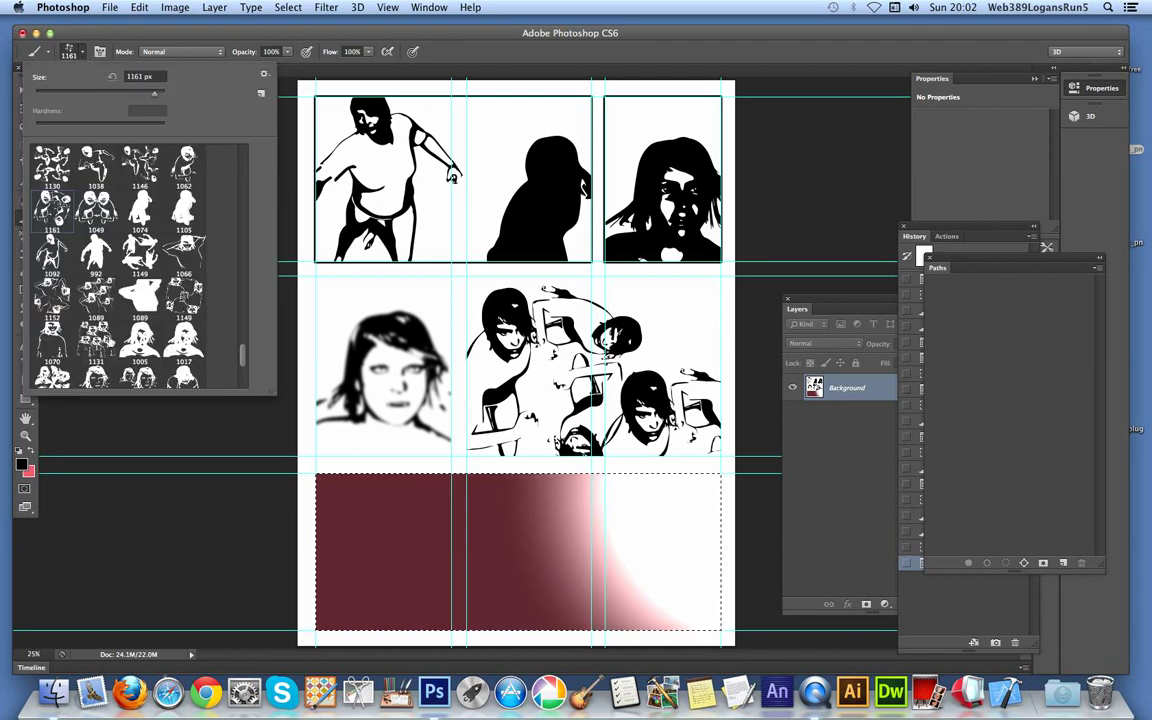
pyautogui.scroll(-3, 166, 214)
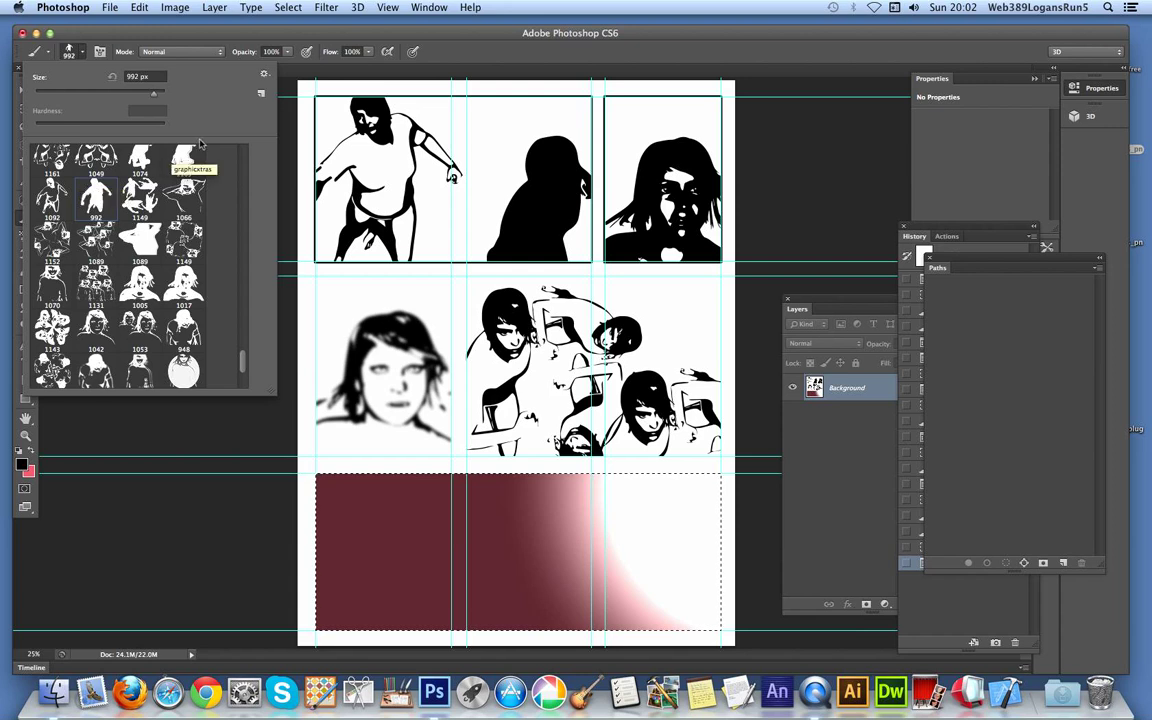
pyautogui.click(429, 7)
# Step: Rotate the 992 brush tip to −35° and stamp a black running figure at the bottom panel's left
pyautogui.click(429, 7)
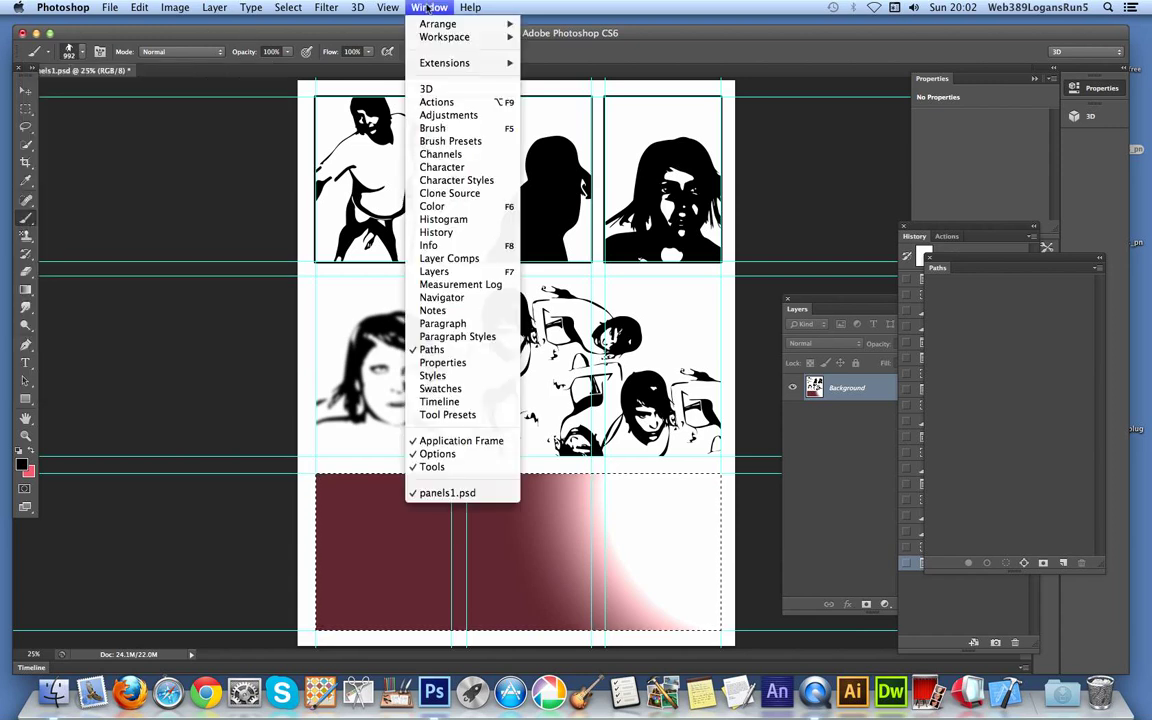
pyautogui.click(455, 128)
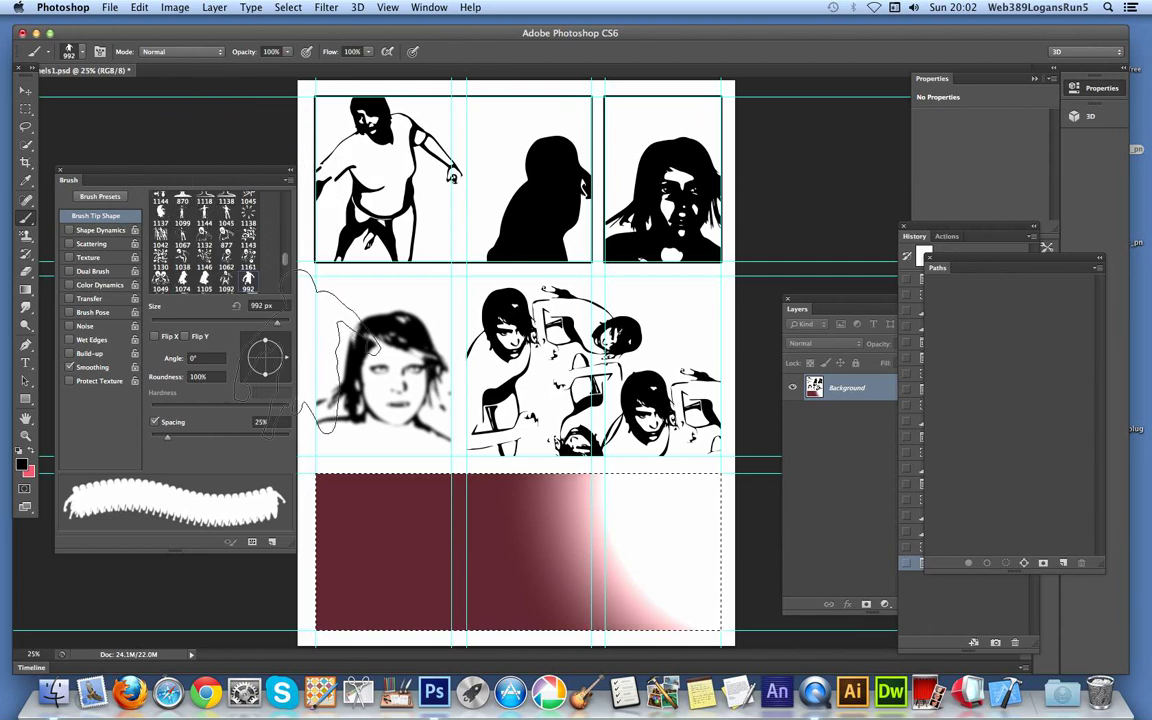
pyautogui.moveTo(289, 360); pyautogui.dragTo(284, 374)
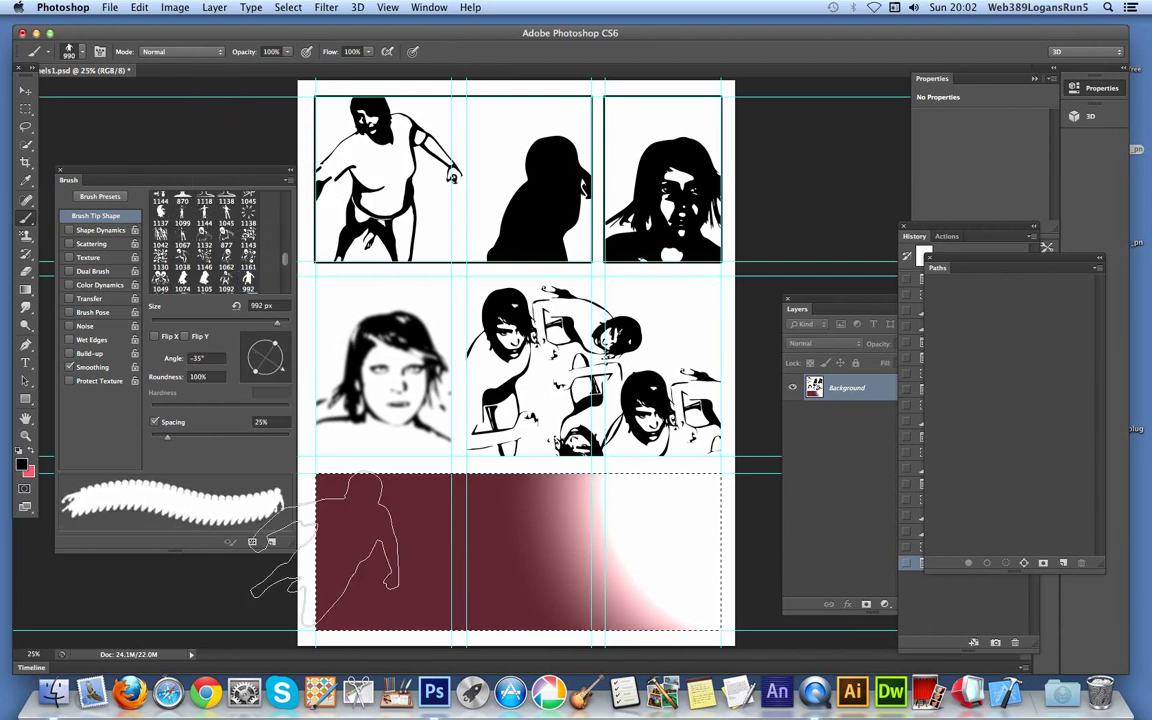
pyautogui.click(370, 560)
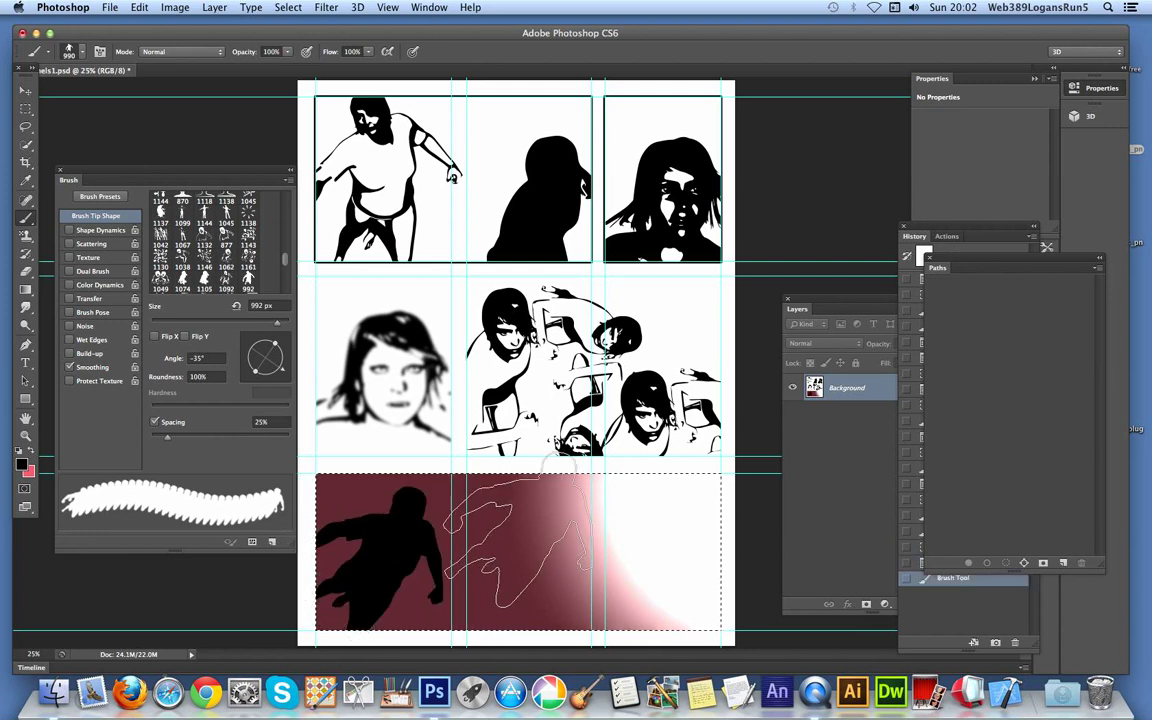
# Step: Stamp a white running figure, then a faint 51%-opacity figure to its right
pyautogui.click(21, 461)
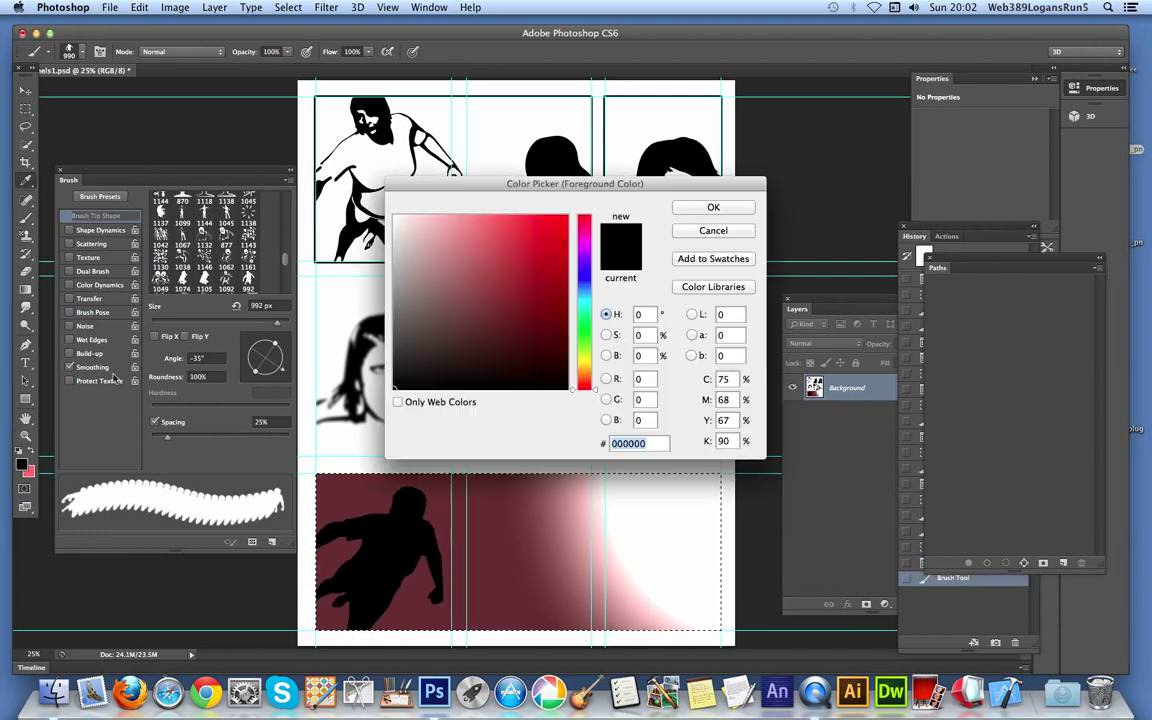
pyautogui.moveTo(402, 224); pyautogui.dragTo(393, 216)
pyautogui.click(713, 208)
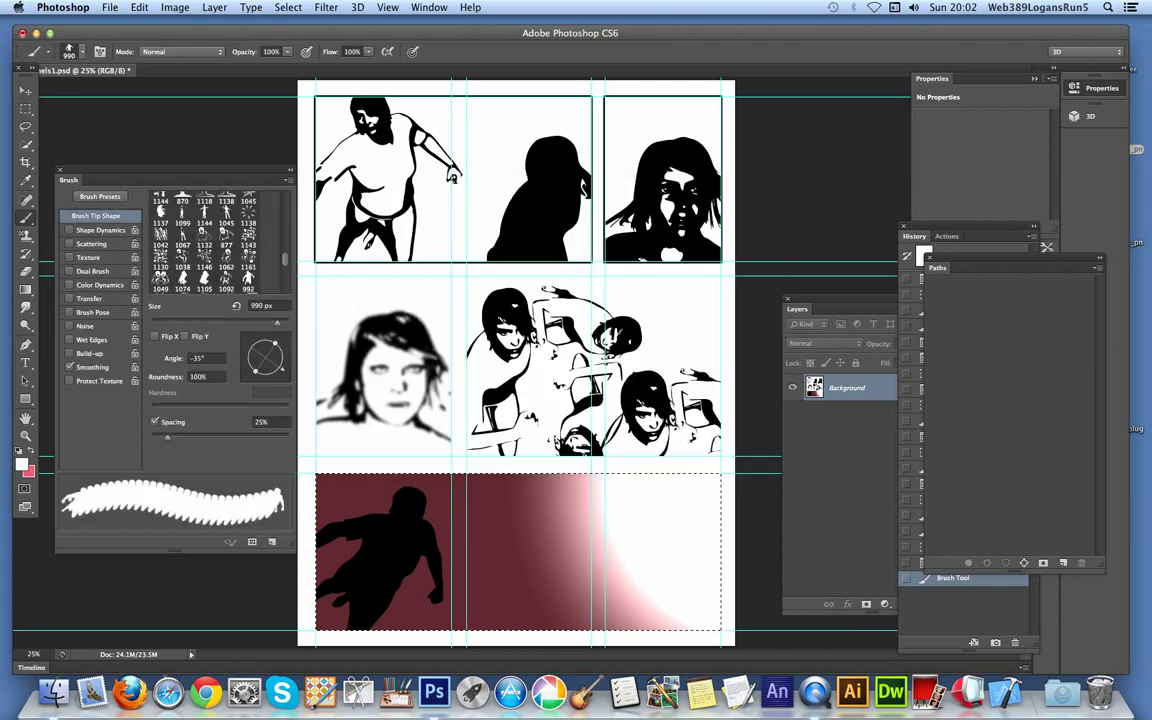
pyautogui.click(456, 581)
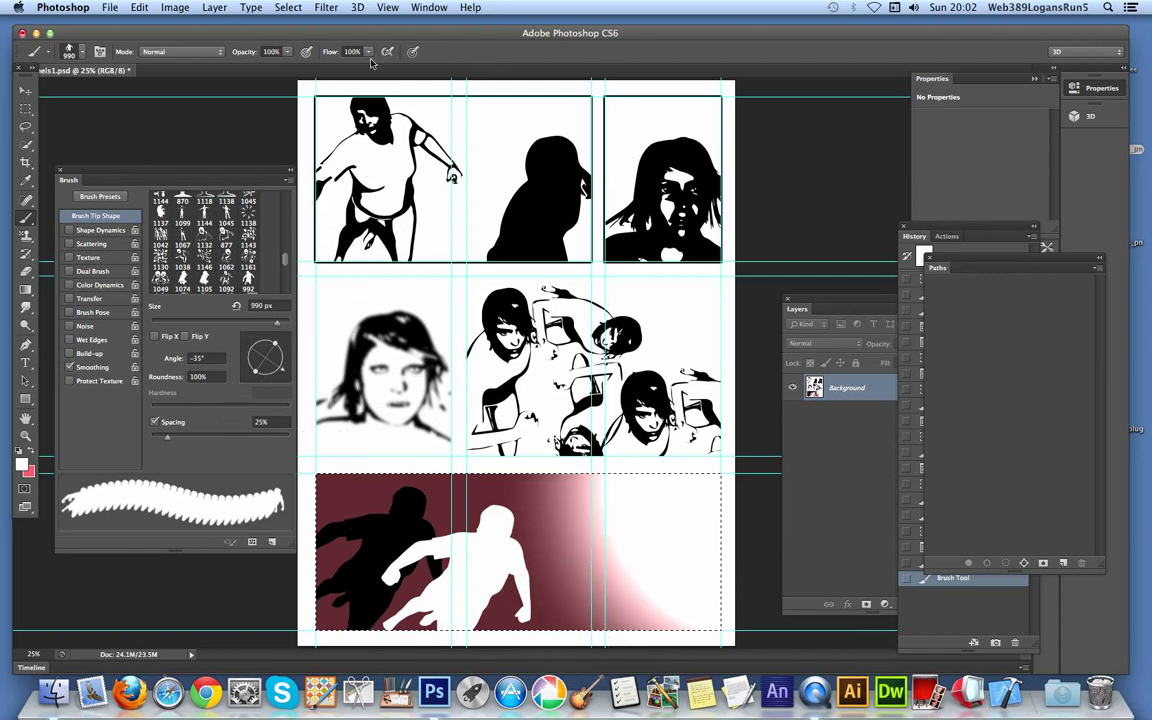
pyautogui.moveTo(287, 55); pyautogui.dragTo(256, 68)
pyautogui.click(578, 582)
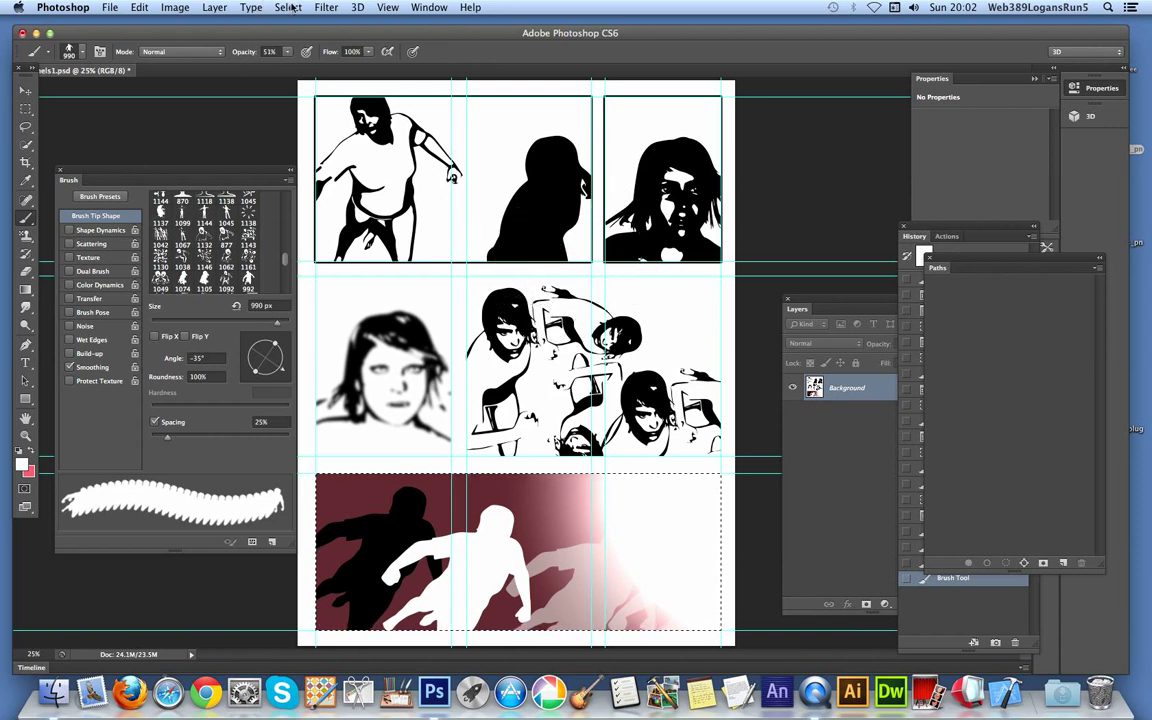
# Step: Try a first Stroke on the panel selection, then set the foreground colour to black
pyautogui.click(139, 7)
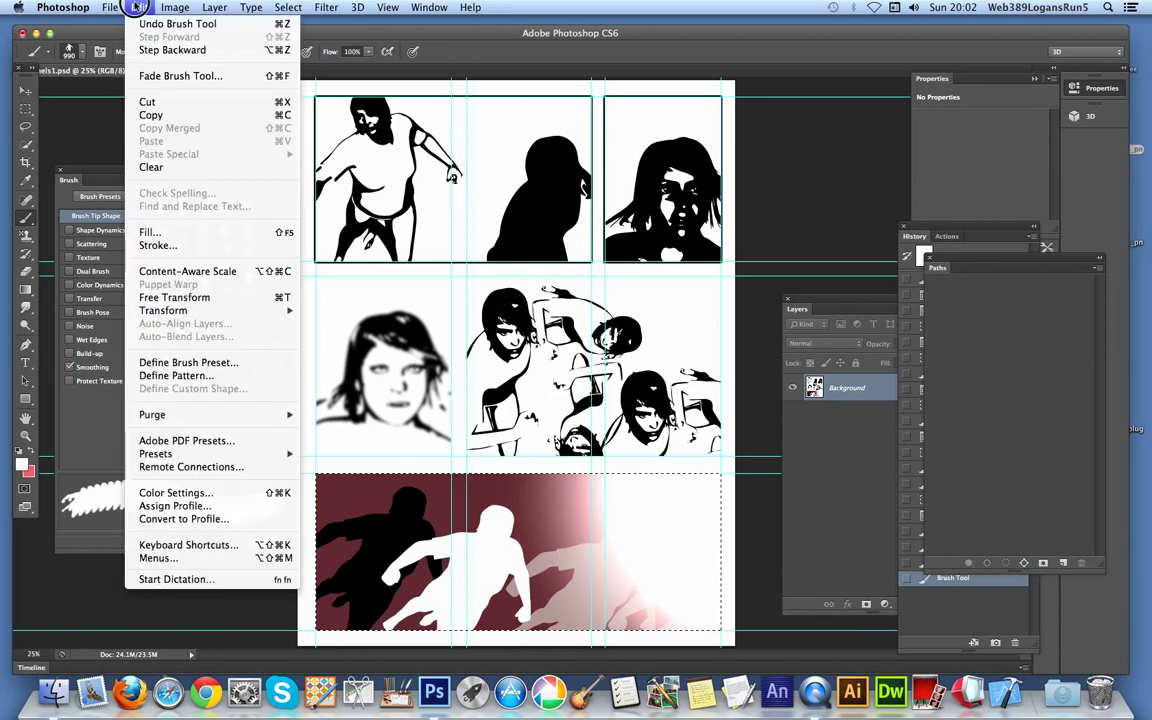
pyautogui.click(152, 233)
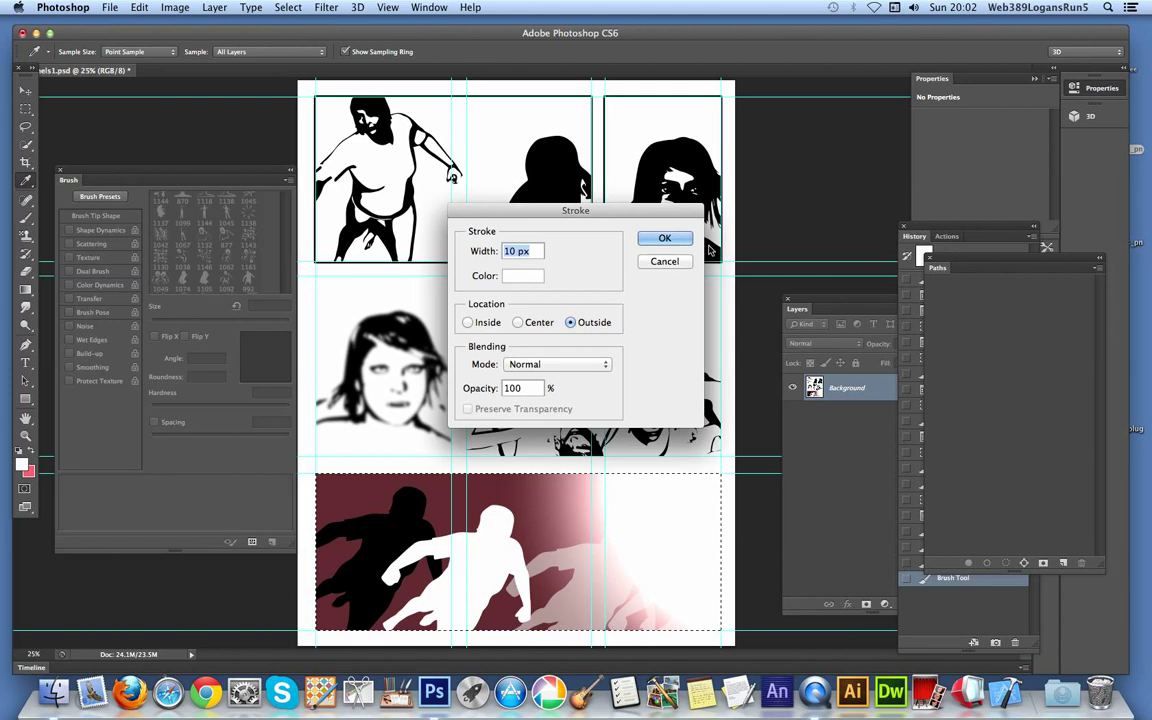
pyautogui.click(684, 239)
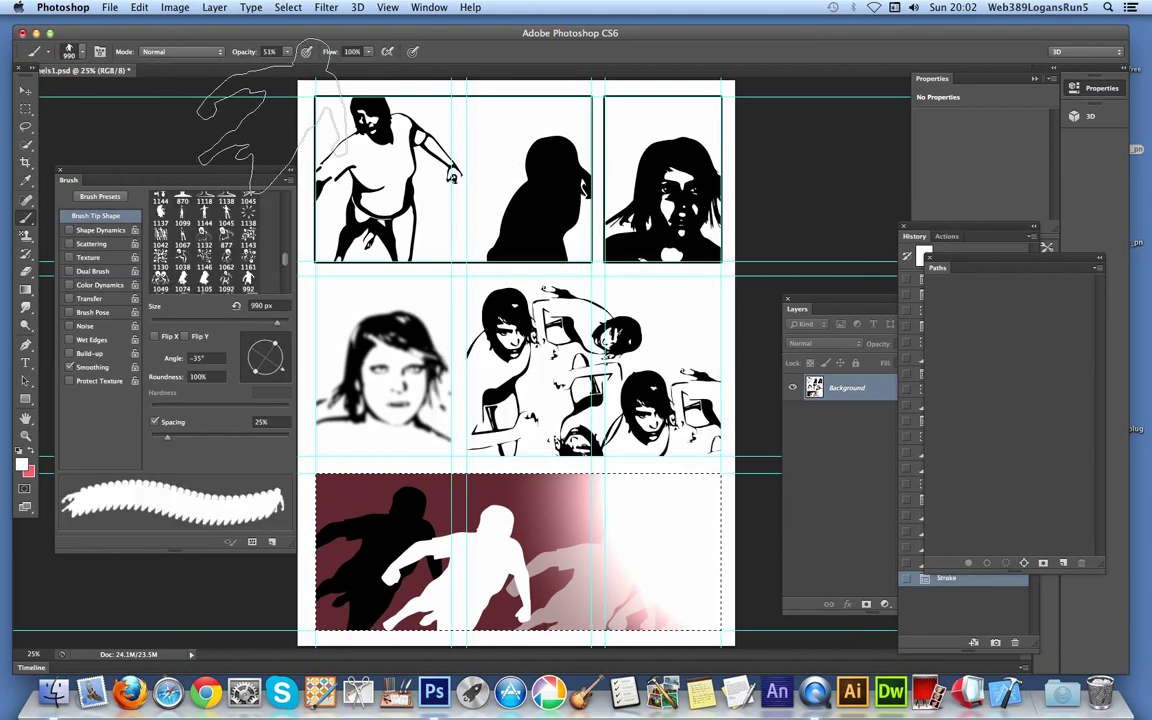
pyautogui.click(21, 463)
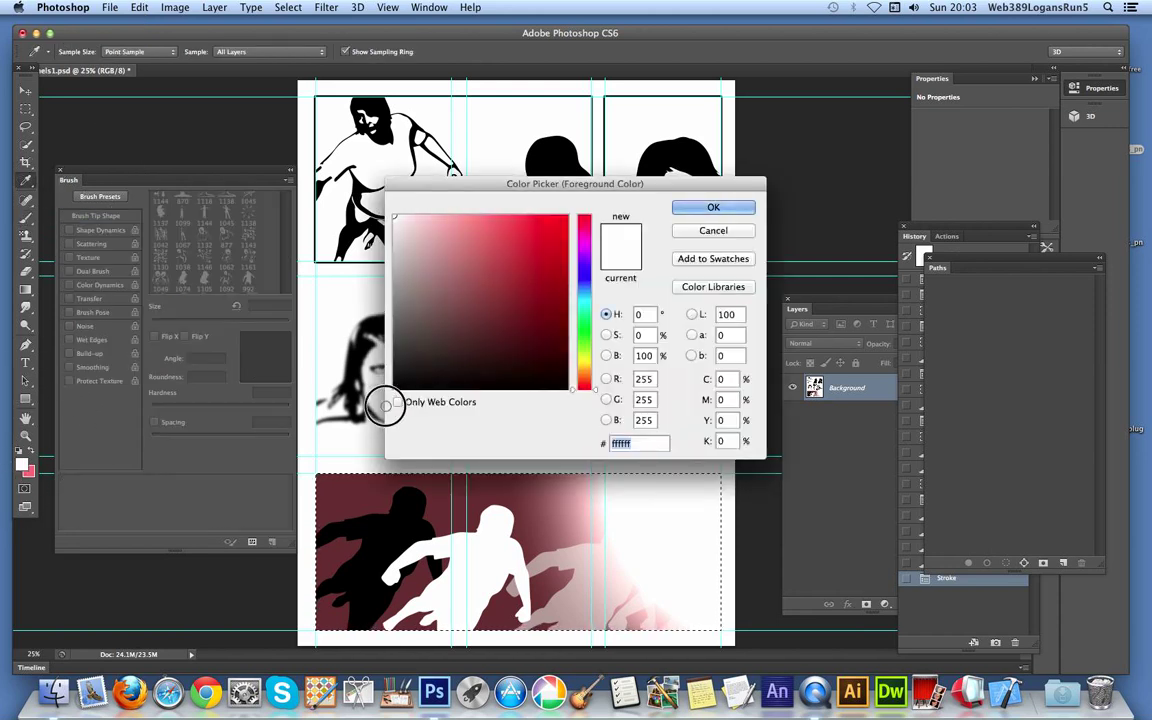
pyautogui.click(448, 343)
pyautogui.click(403, 381)
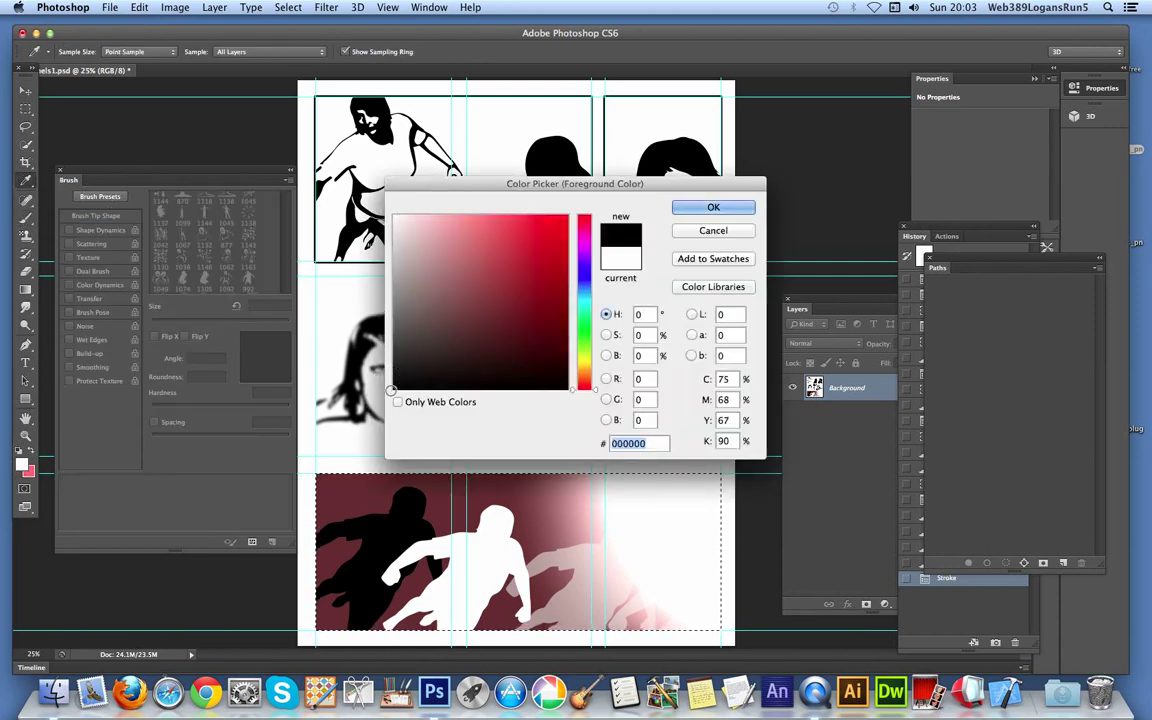
pyautogui.click(700, 207)
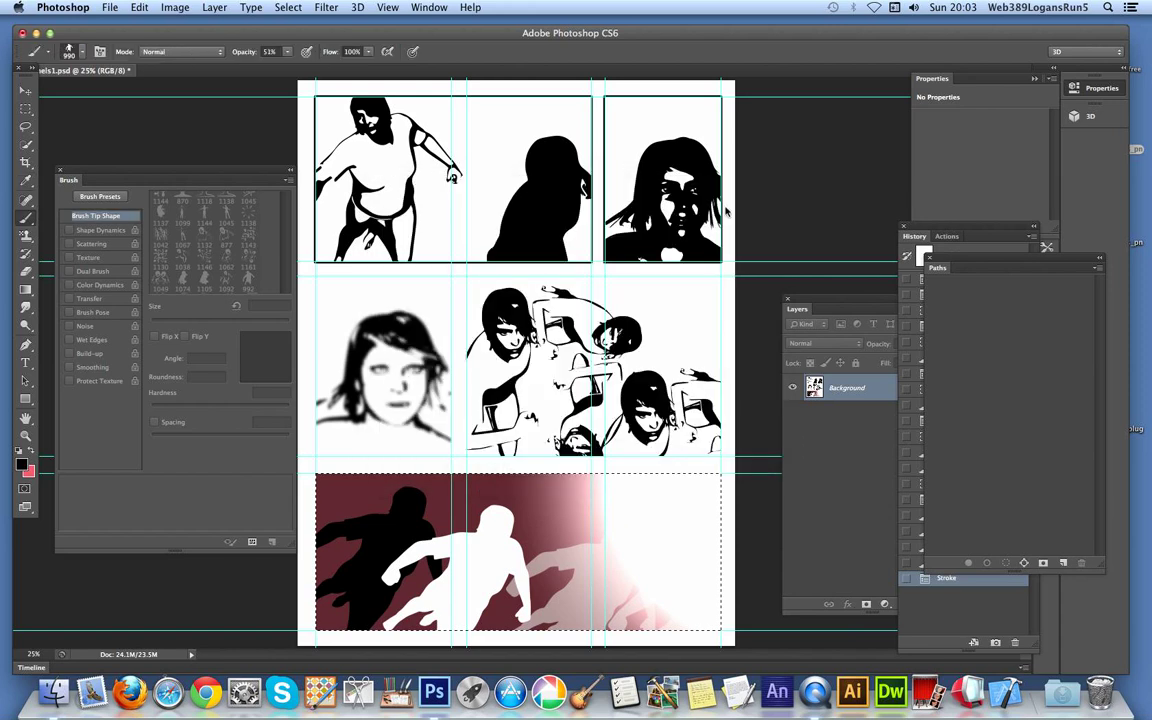
# Step: Stroke the bottom panel with a 10 px black outside border and deselect
pyautogui.click(139, 7)
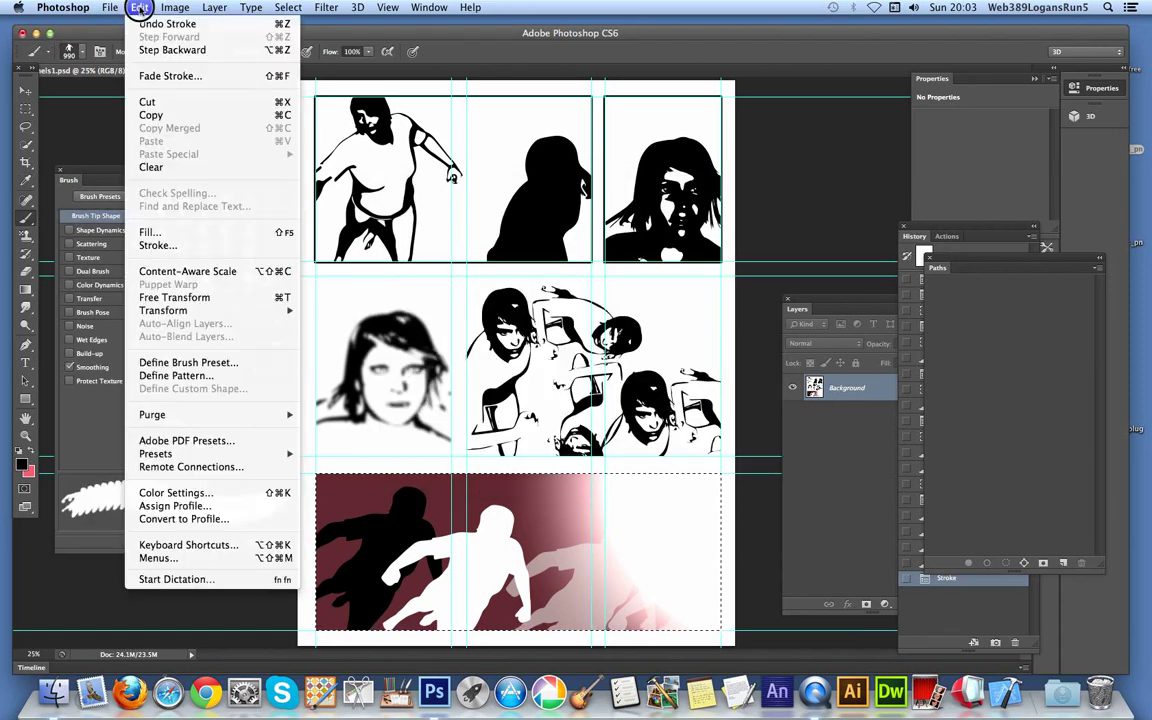
pyautogui.click(157, 245)
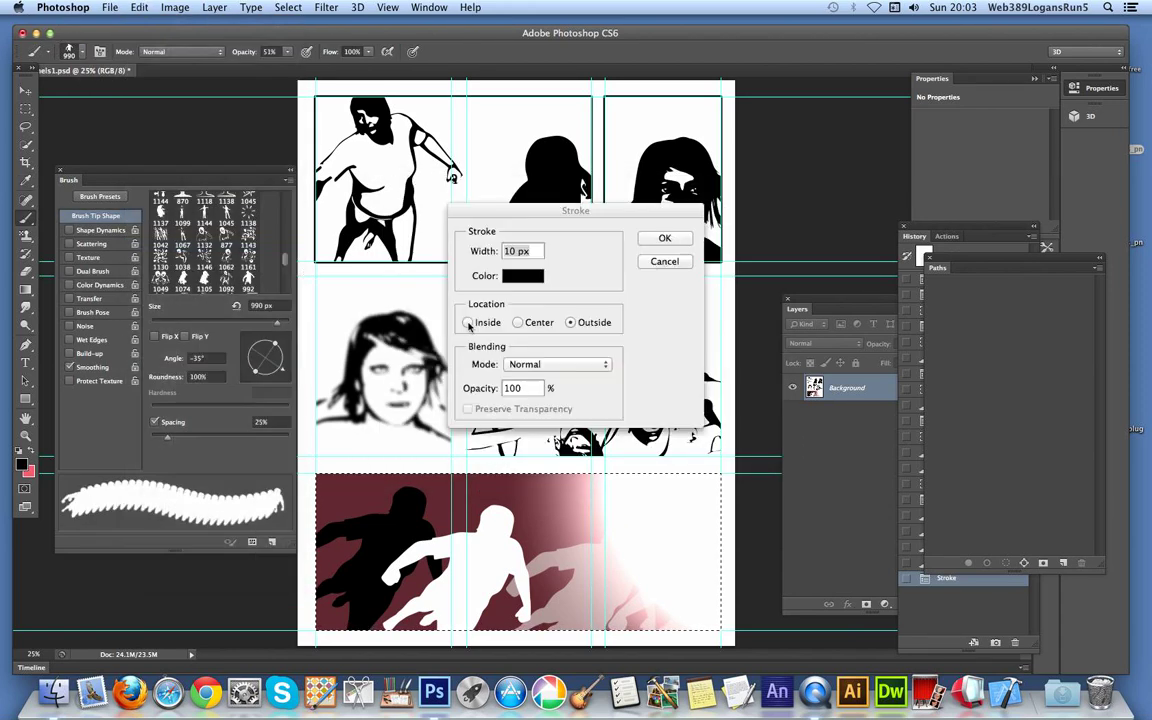
pyautogui.click(664, 238)
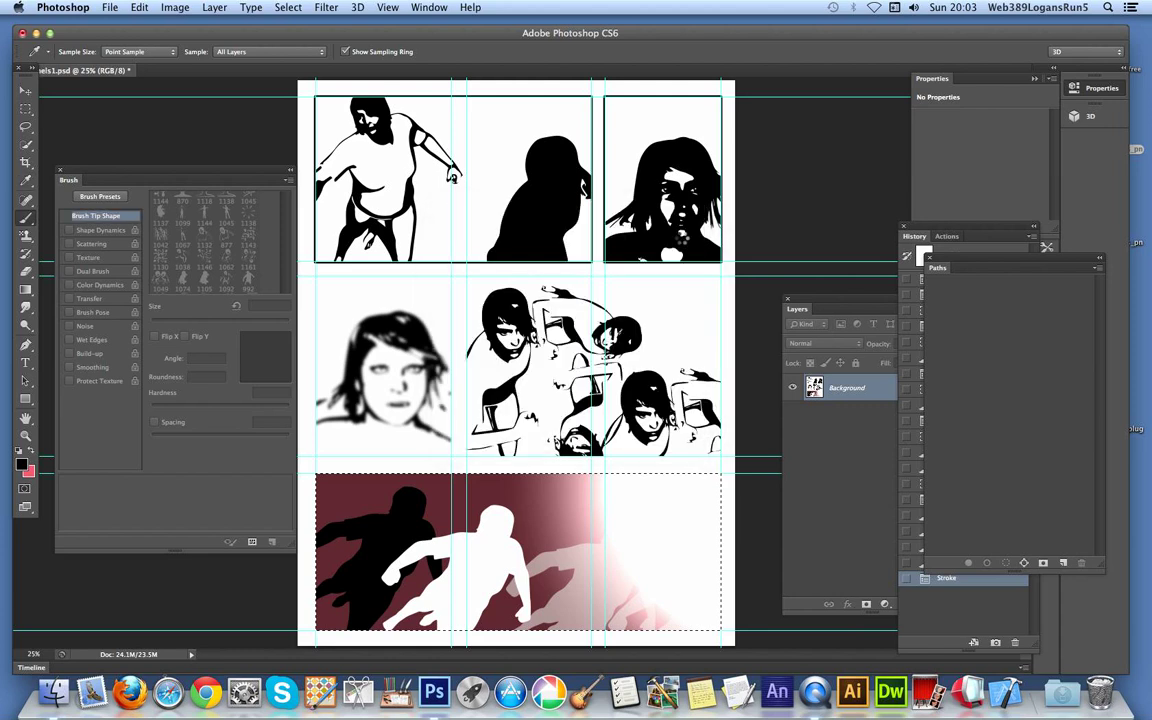
pyautogui.click(288, 7)
pyautogui.click(306, 41)
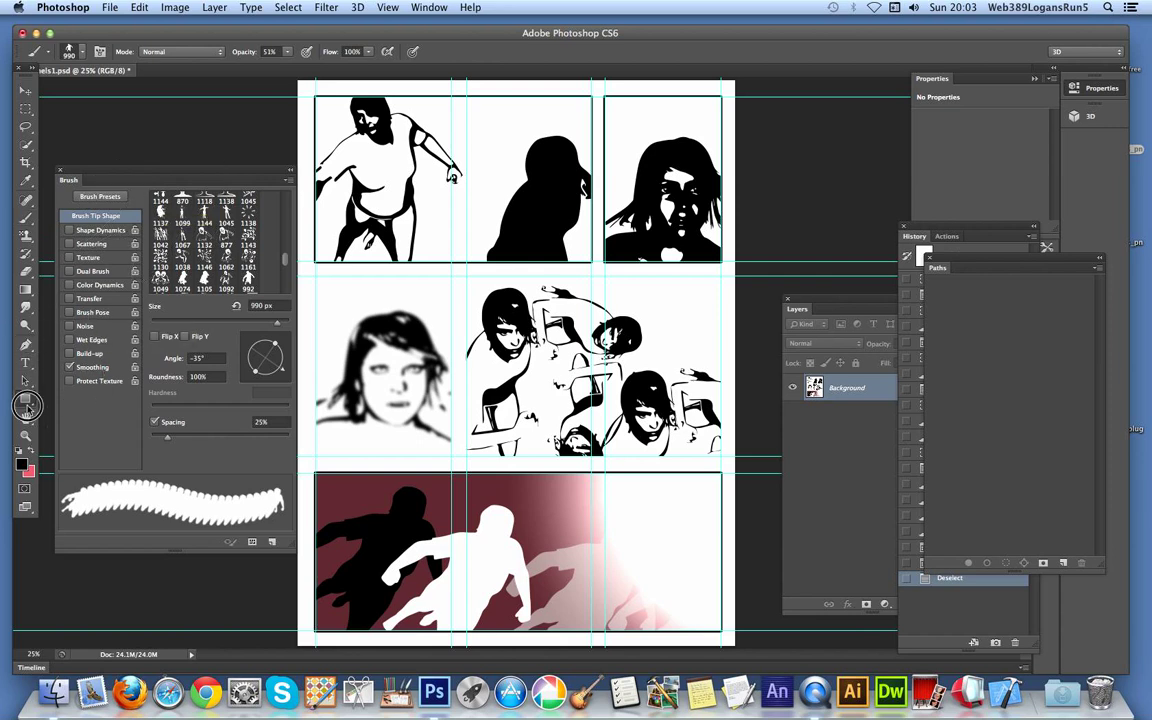
# Step: Choose the Custom Shape tool, load all shape sets, and pick the thought-bubble shape
pyautogui.click(28, 404)
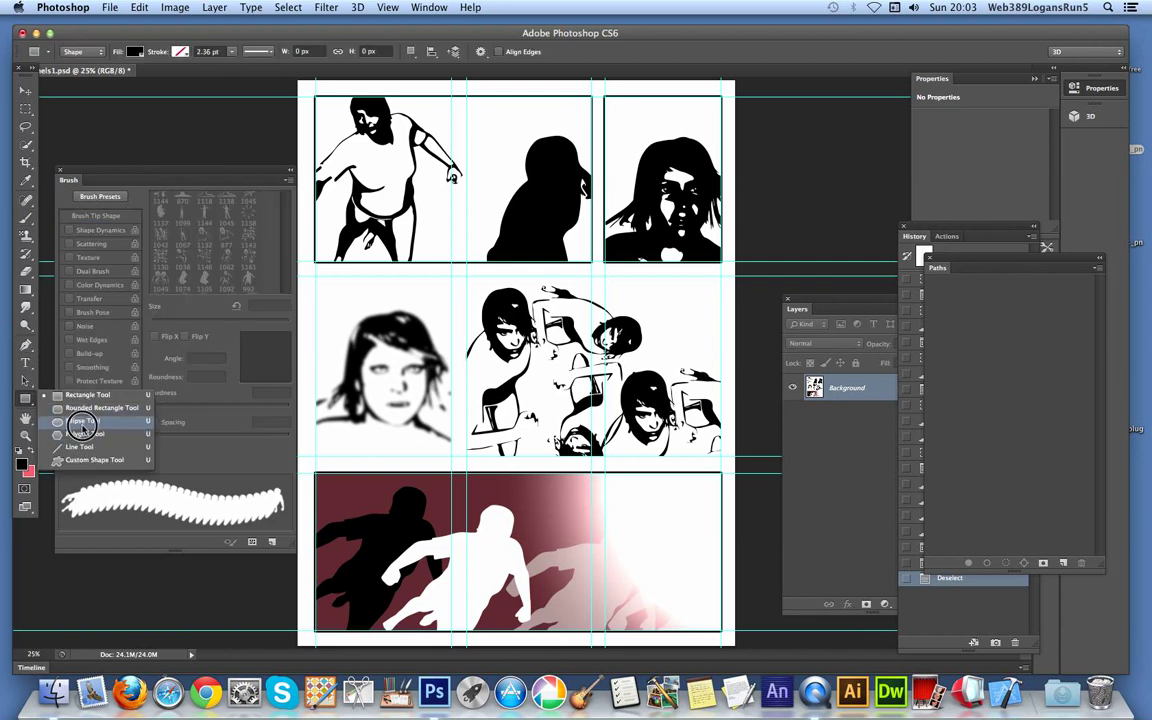
pyautogui.click(92, 460)
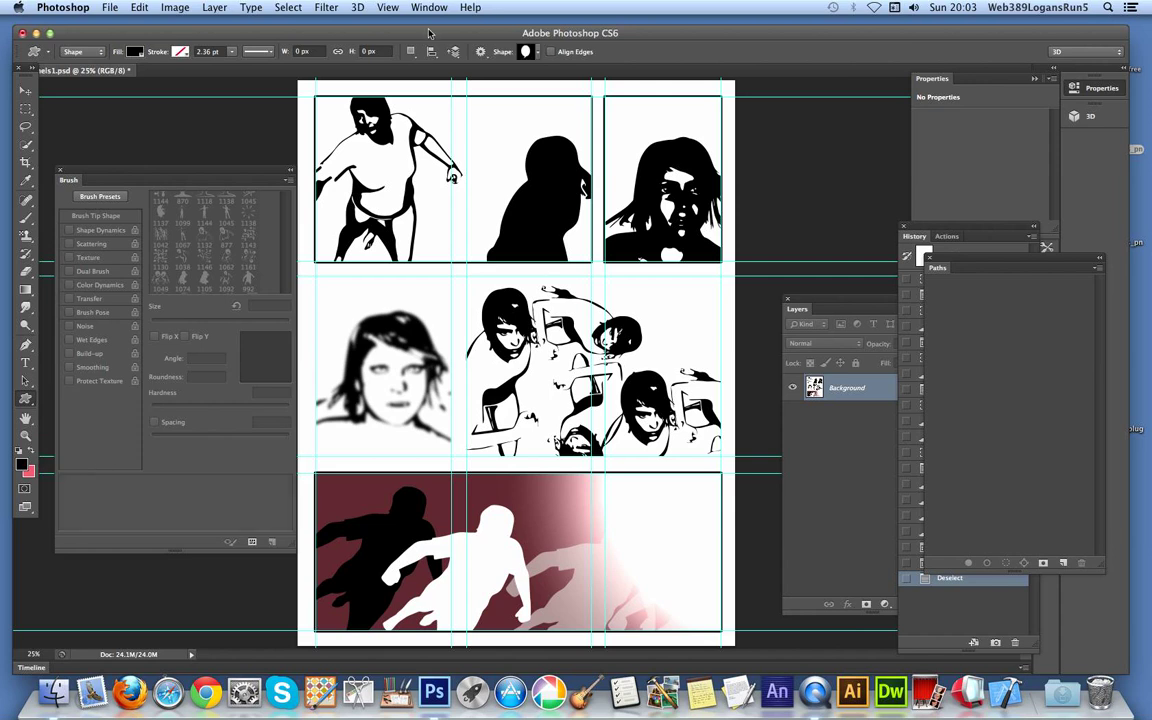
pyautogui.click(535, 58)
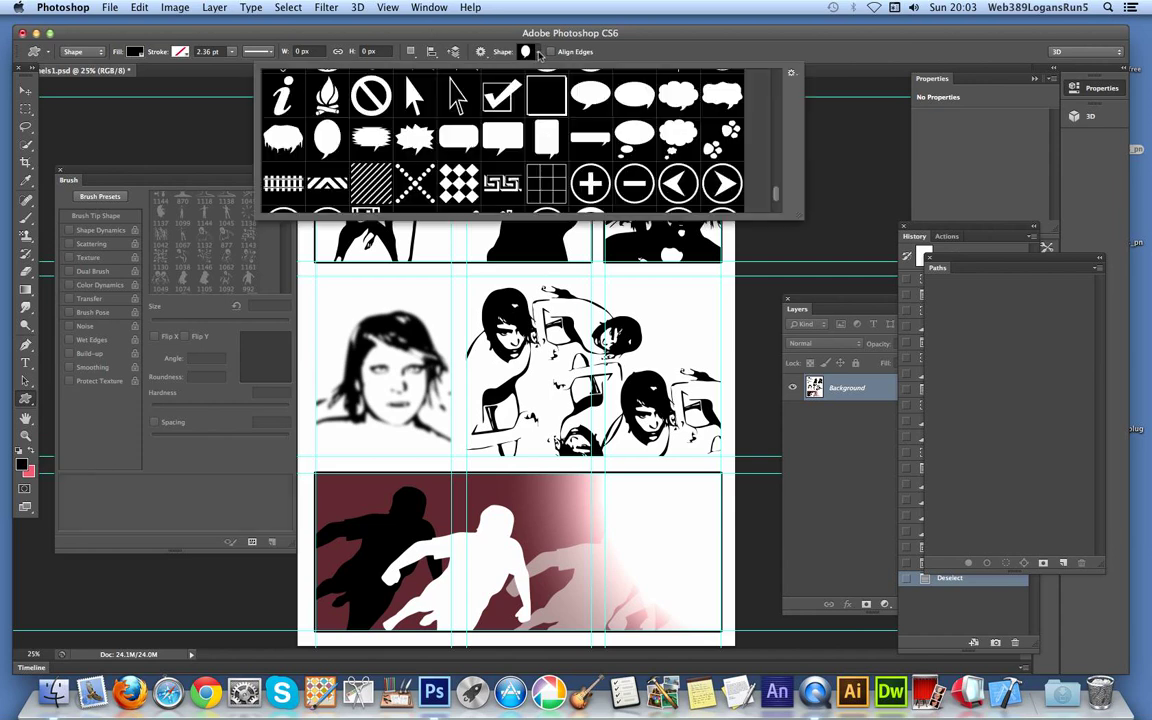
pyautogui.click(791, 74)
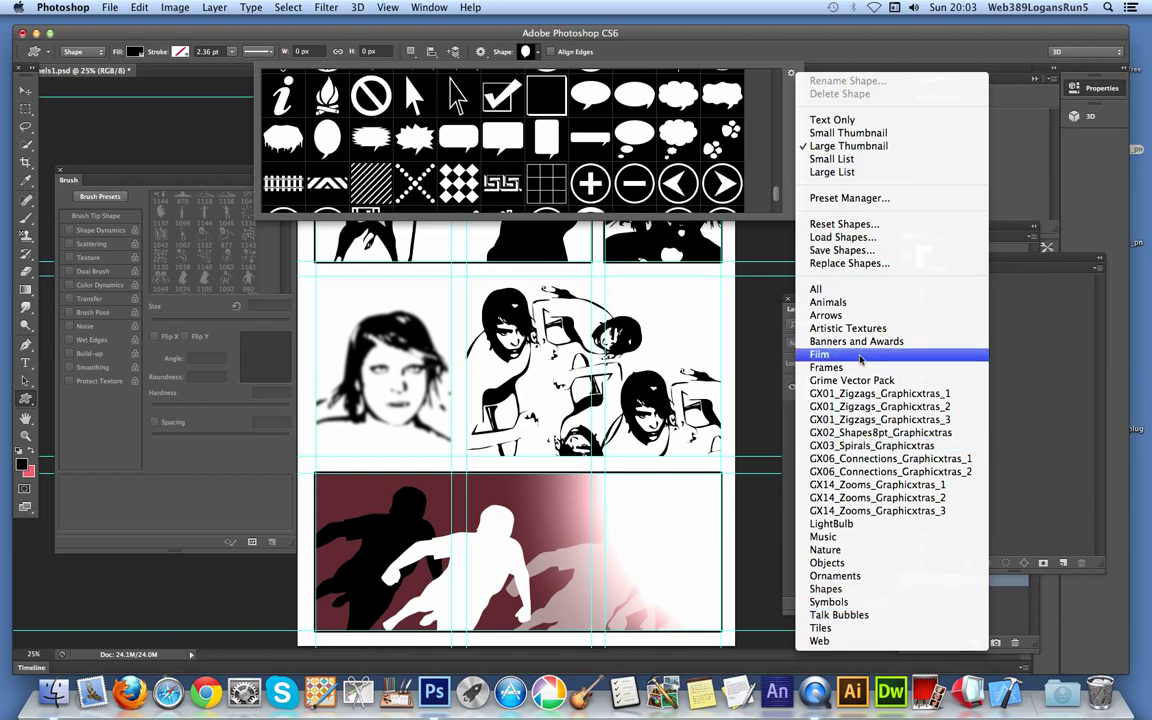
pyautogui.click(831, 291)
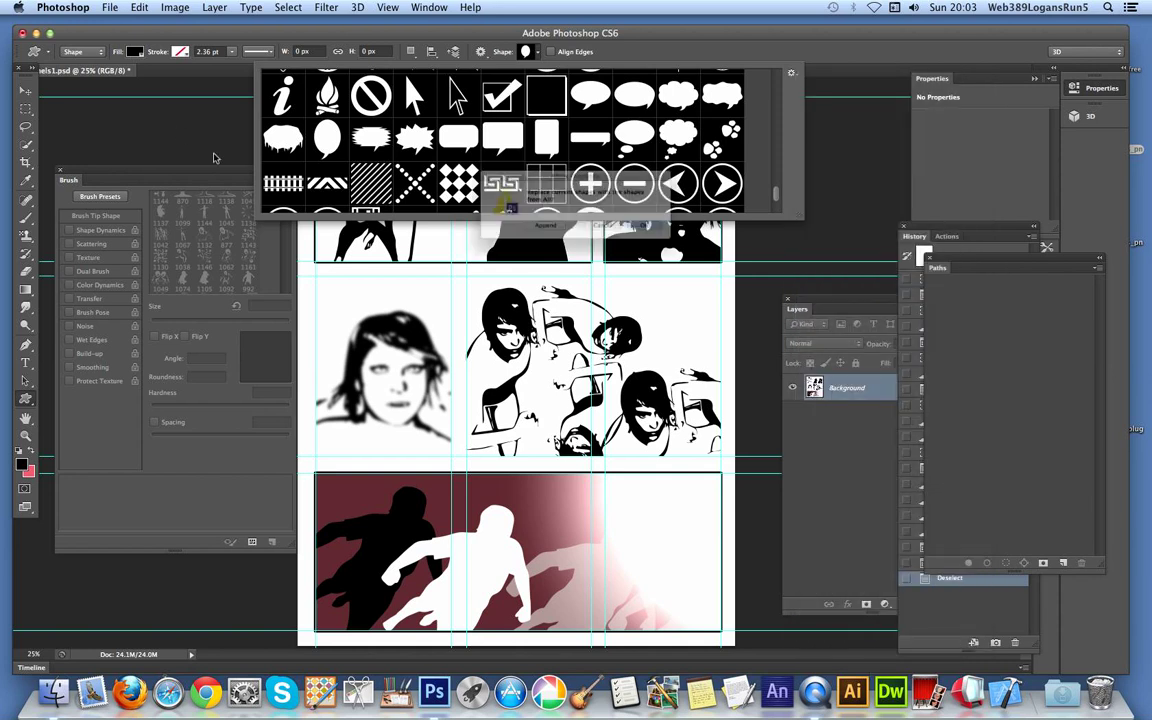
pyautogui.click(615, 237)
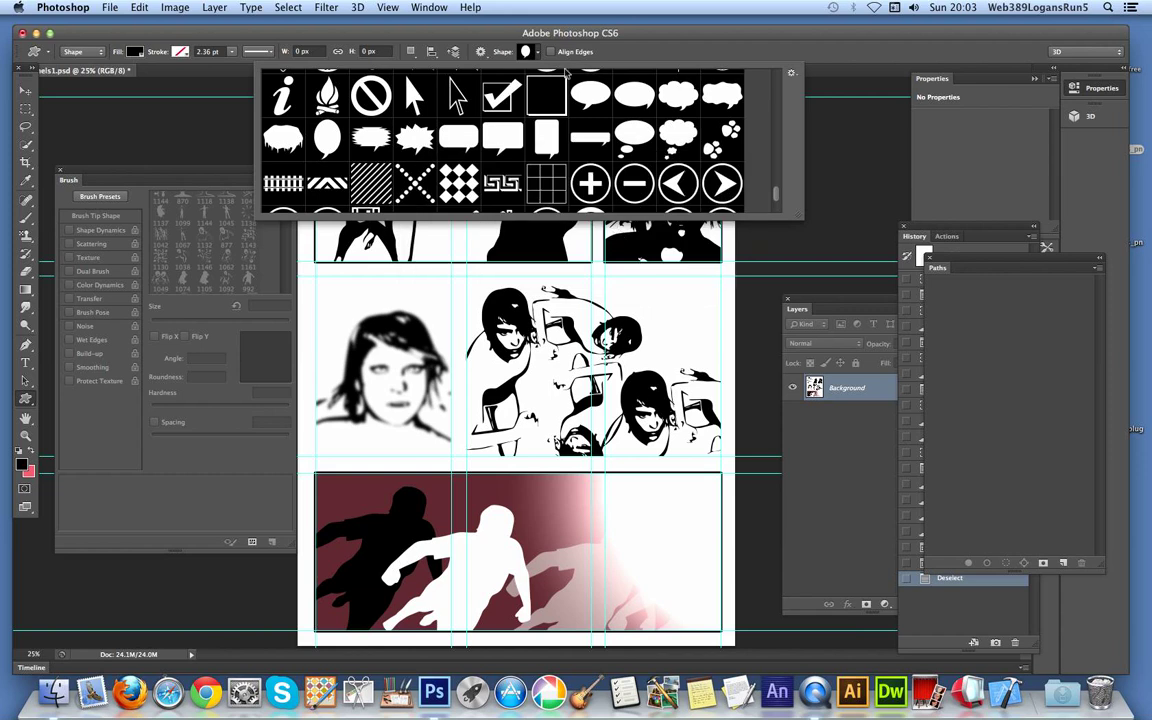
pyautogui.click(637, 139)
pyautogui.click(475, 37)
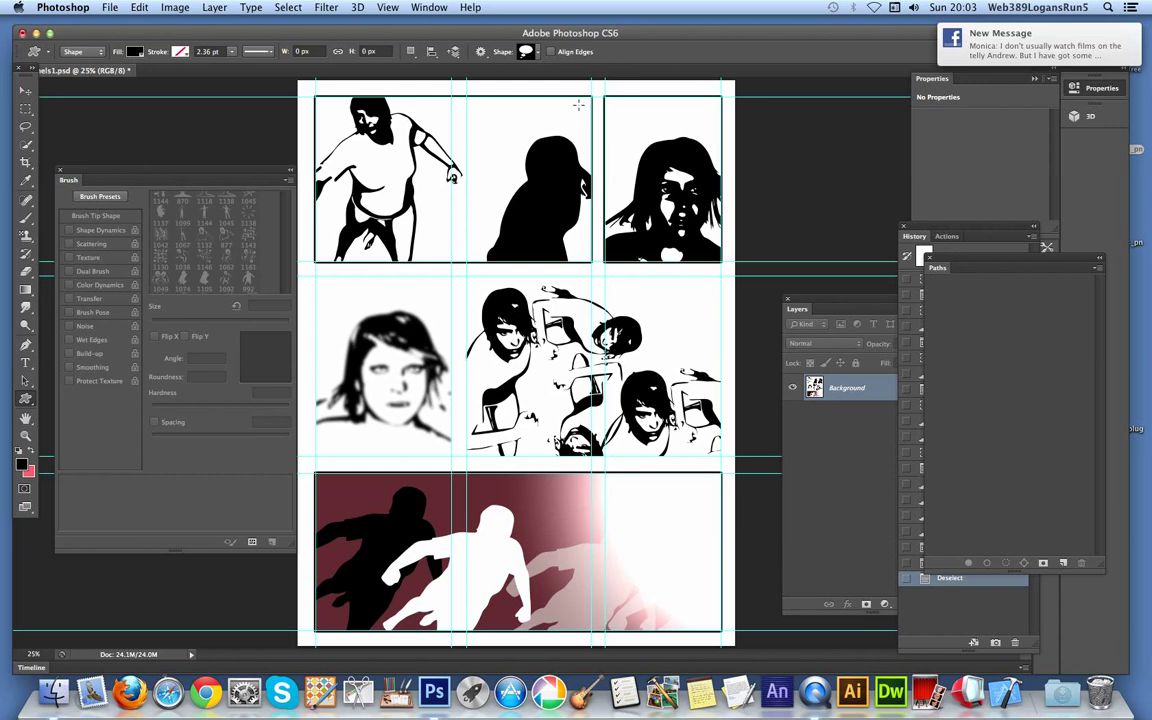
# Step: Draw the thought bubble over the top-right panel and move it up toward the page top
pyautogui.moveTo(578, 104); pyautogui.dragTo(675, 226)
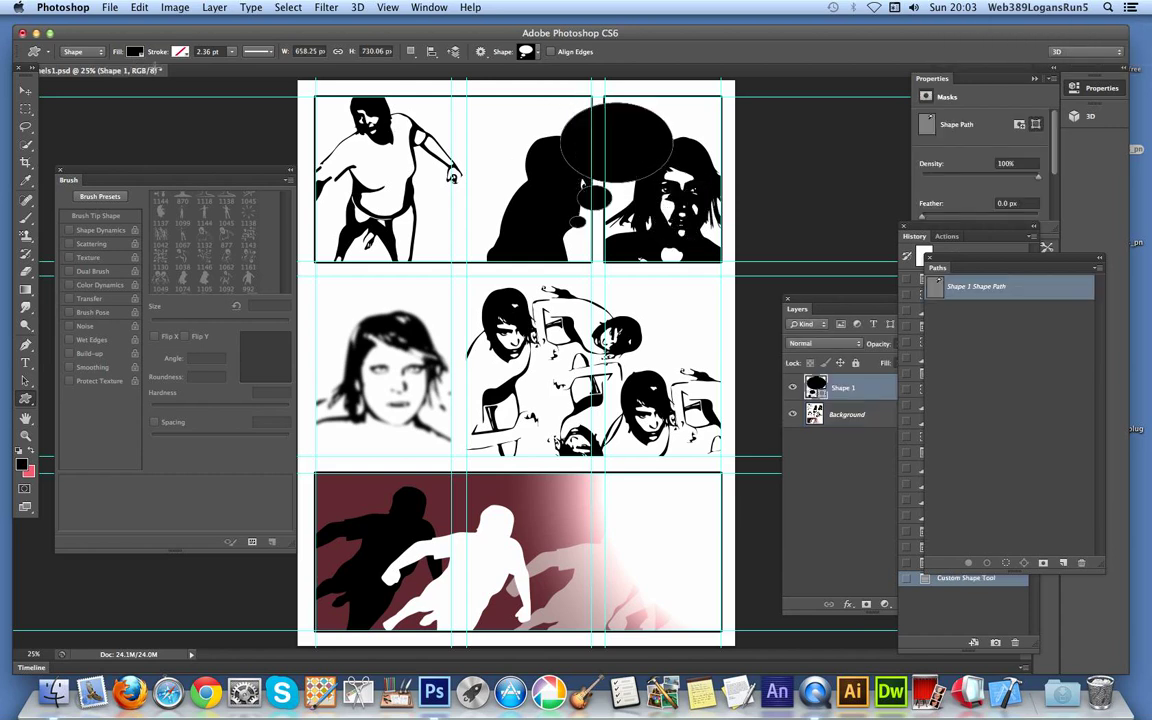
pyautogui.click(26, 91)
pyautogui.moveTo(545, 120); pyautogui.dragTo(584, 112)
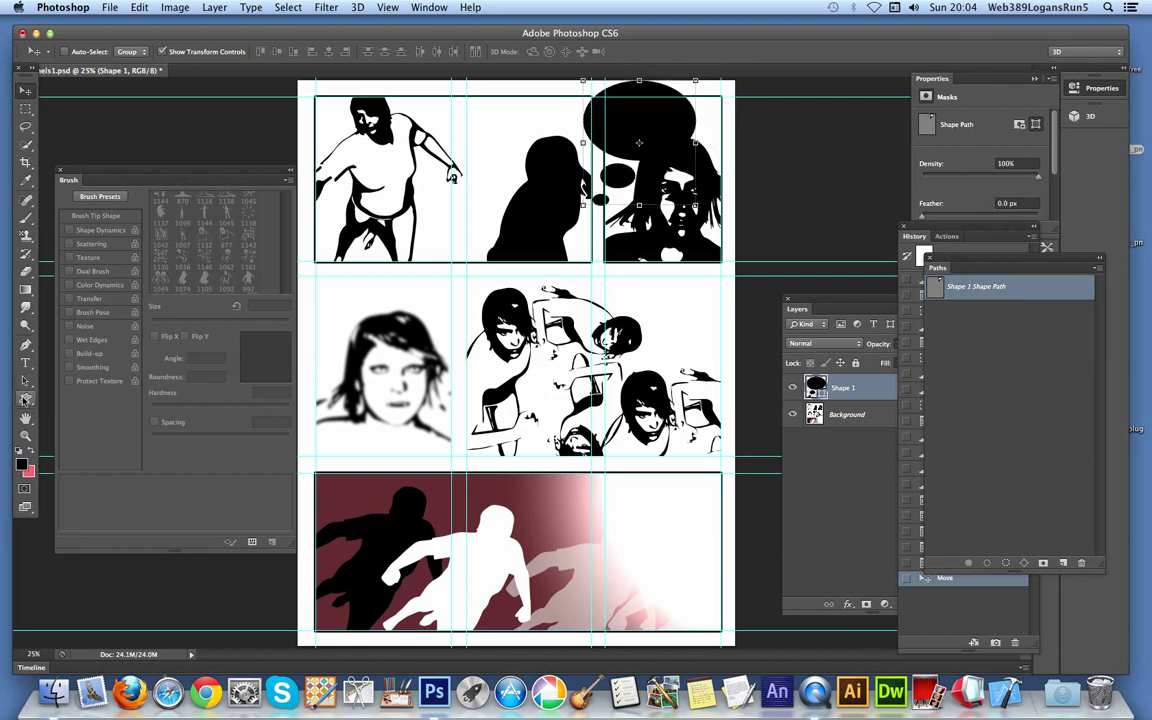
# Step: Give the thought bubble a white fill with a red outline and adjust the outline thickness
pyautogui.click(25, 399)
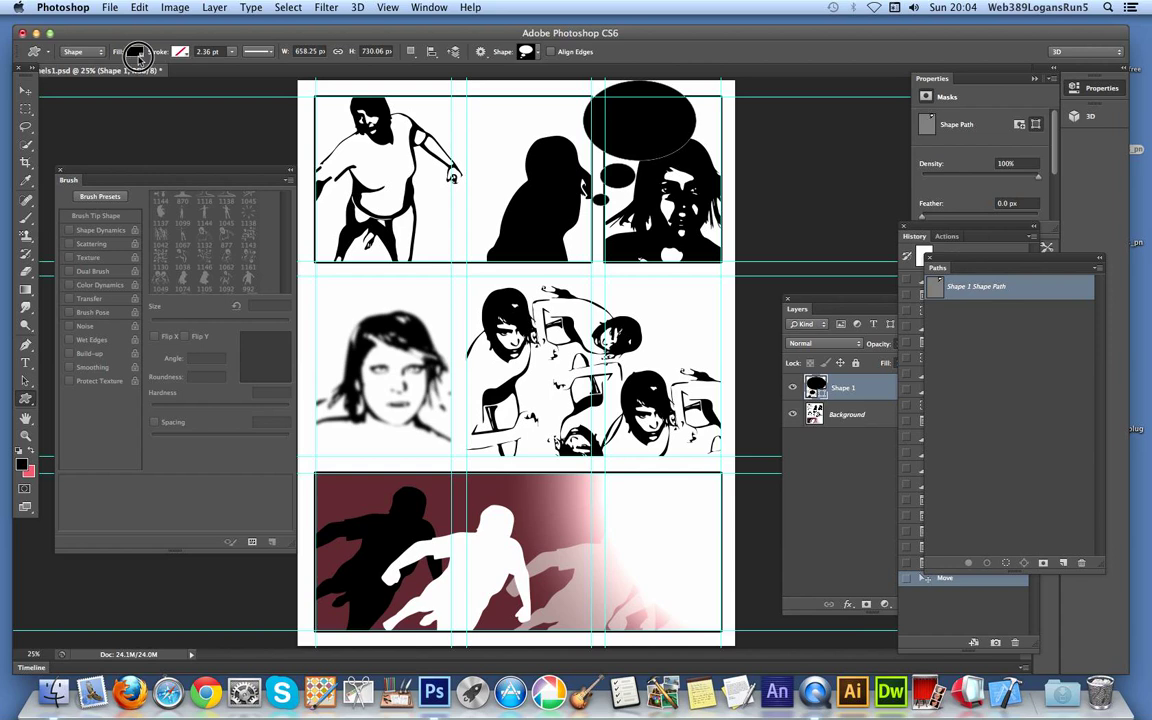
pyautogui.click(134, 51)
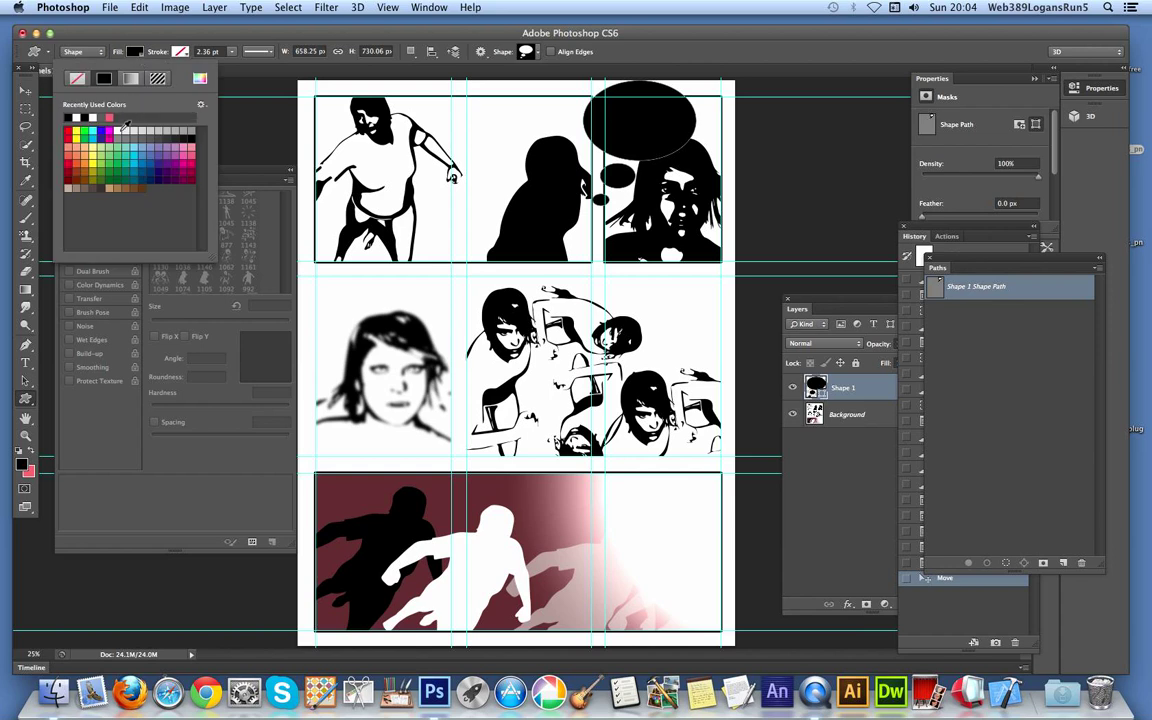
pyautogui.click(124, 127)
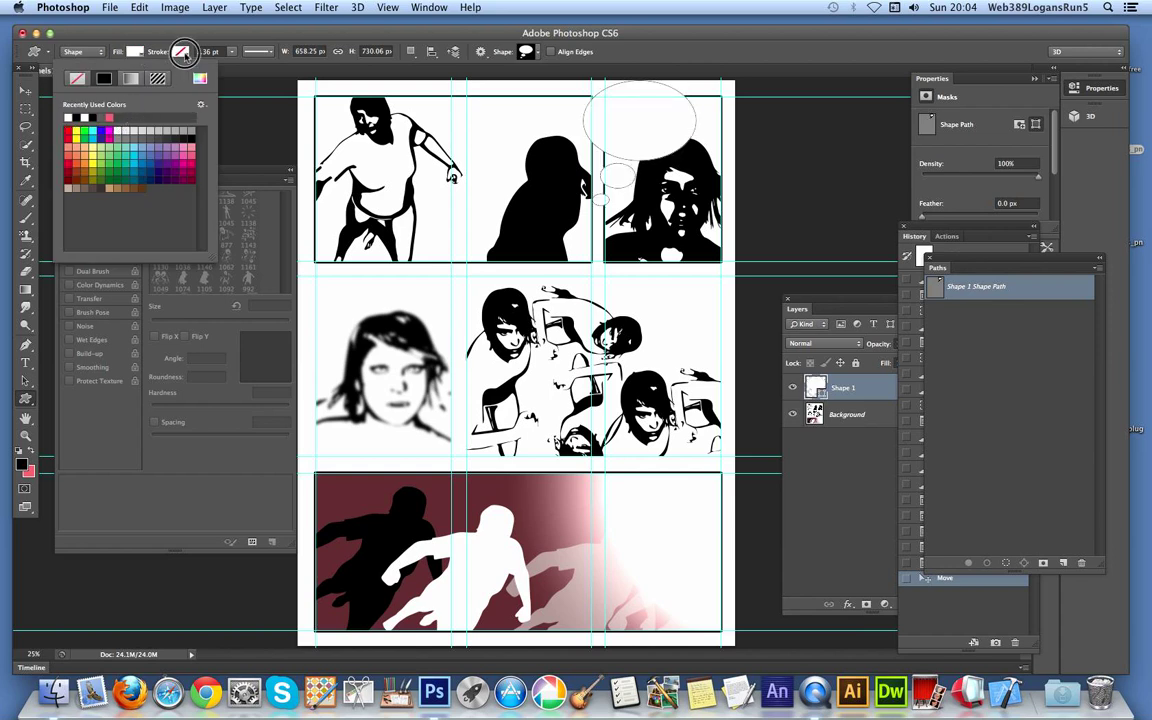
pyautogui.click(177, 51)
pyautogui.click(148, 78)
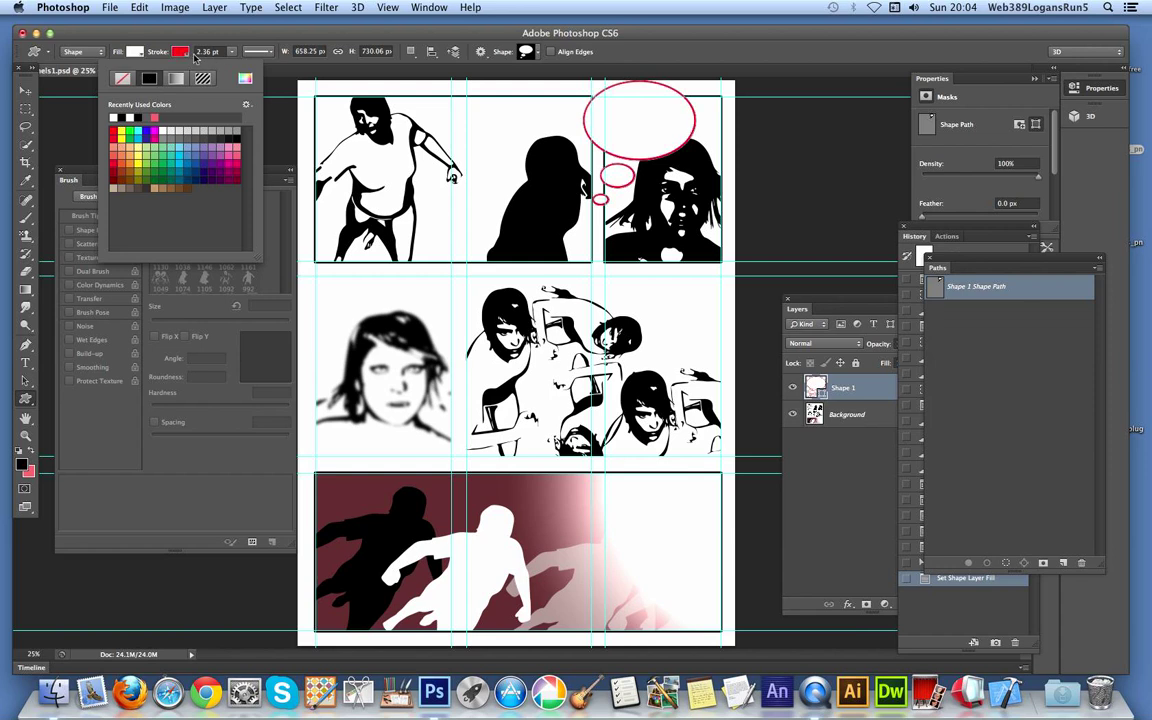
pyautogui.click(231, 51)
pyautogui.moveTo(231, 65); pyautogui.dragTo(234, 65)
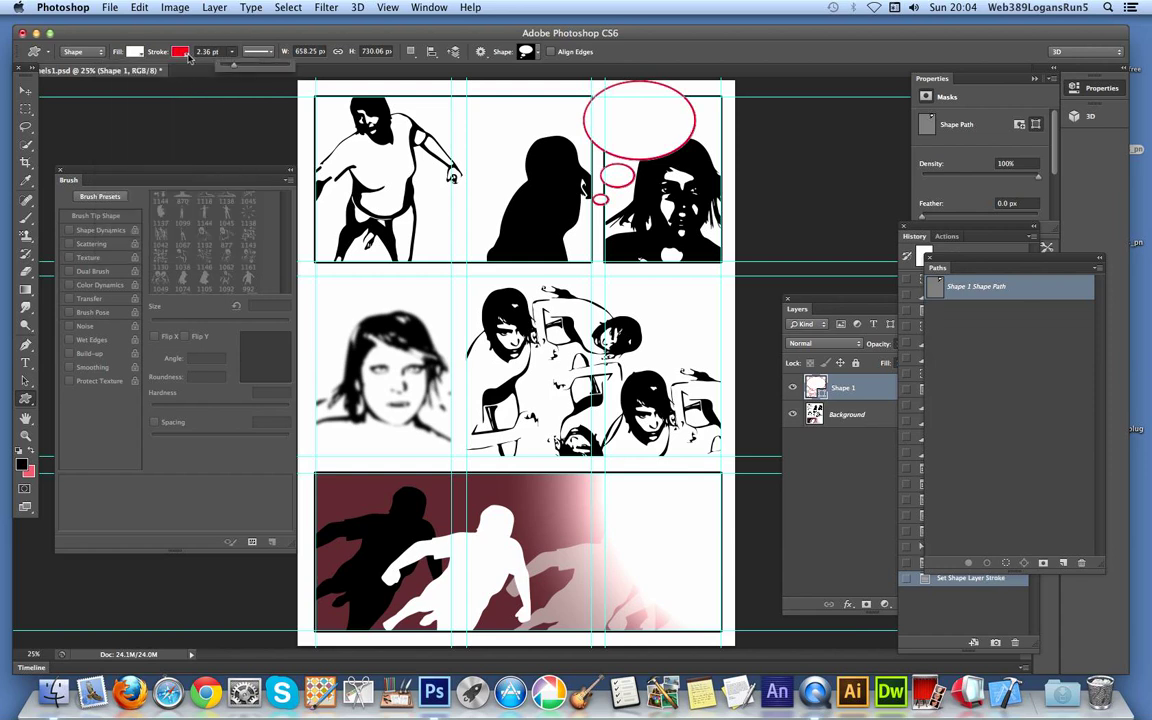
# Step: Change the thought bubble's outline colour from red to black
pyautogui.click(180, 51)
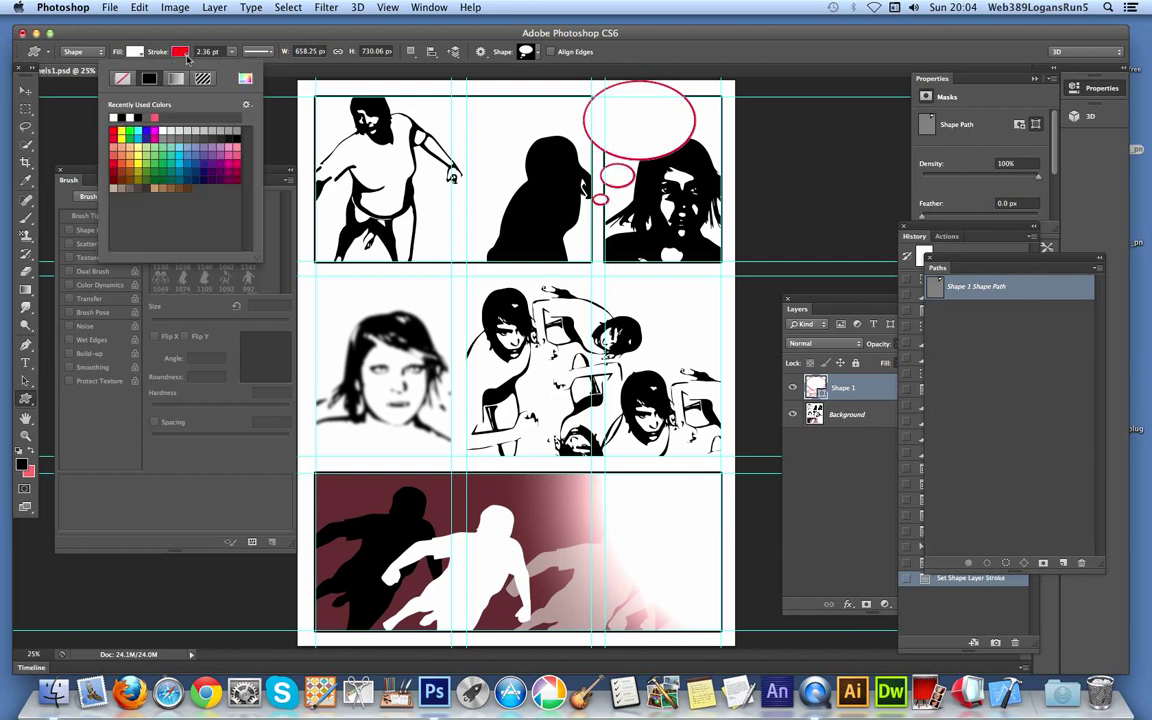
pyautogui.click(126, 117)
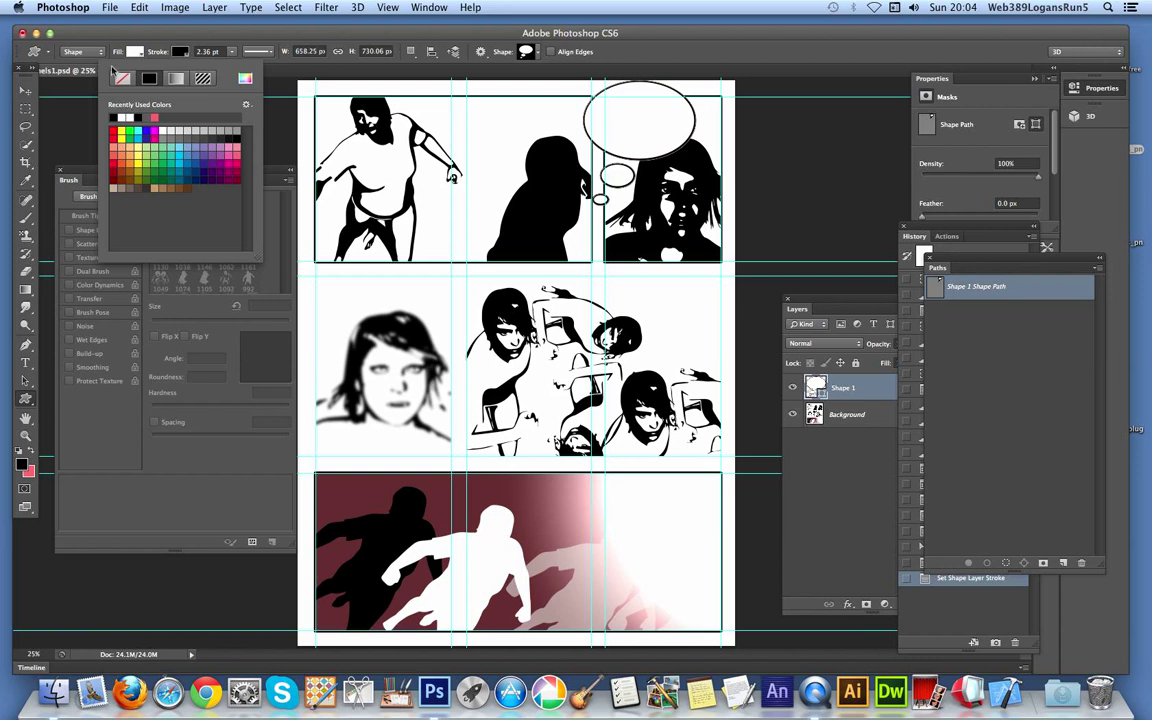
pyautogui.click(26, 91)
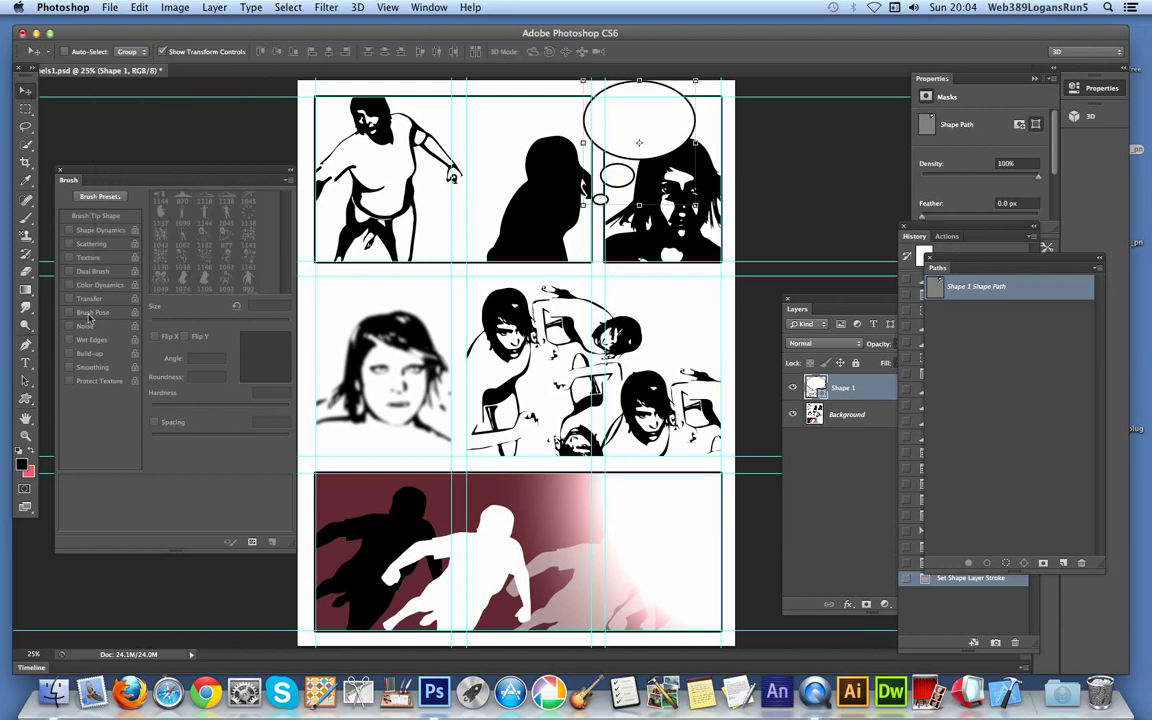
pyautogui.click(26, 398)
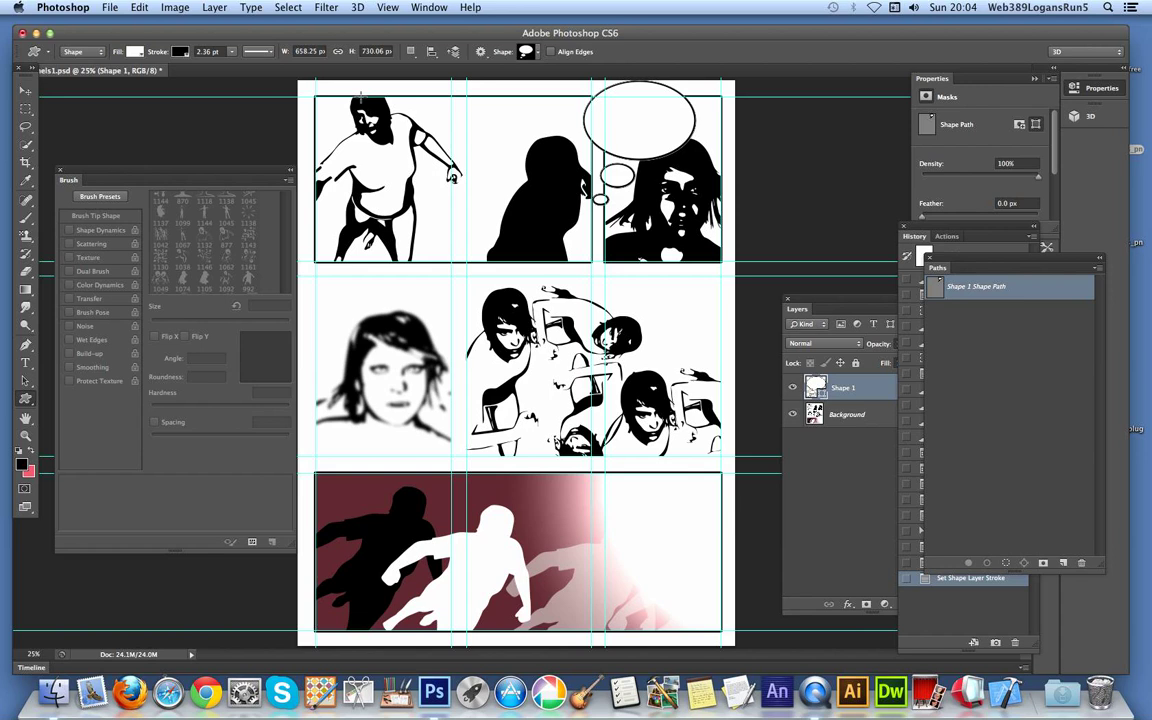
# Step: Draw rounded speech bubbles in the middle-right panel and the bottom panel
pyautogui.click(546, 55)
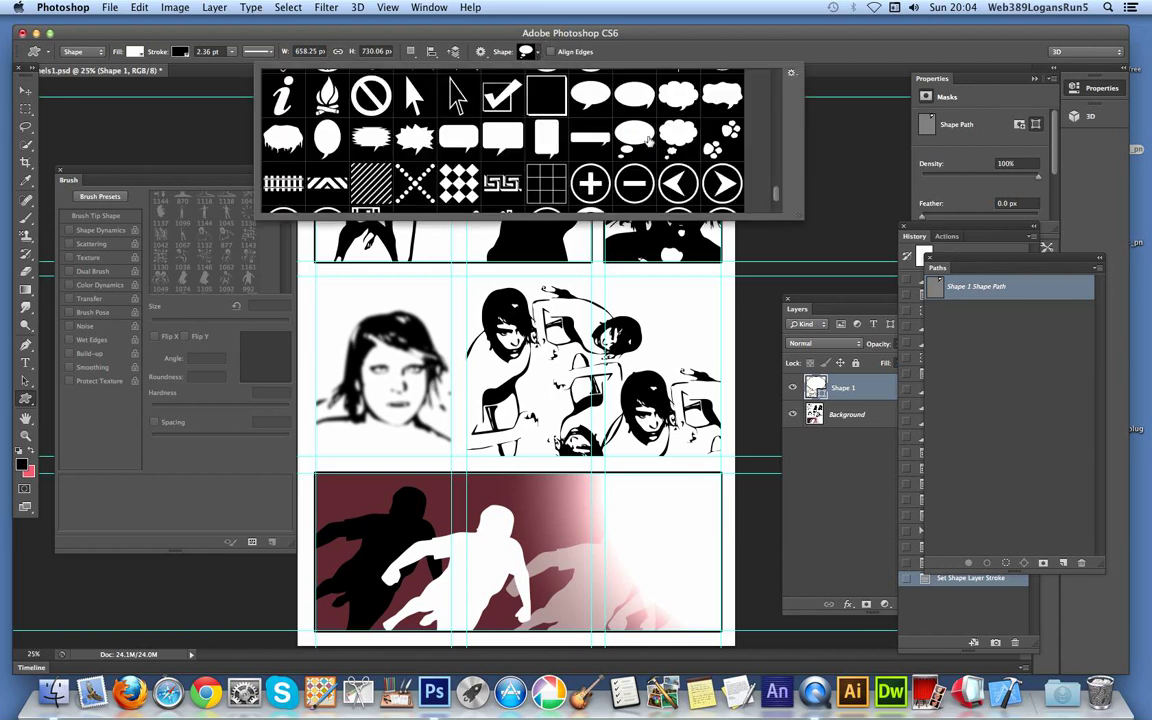
pyautogui.click(588, 135)
pyautogui.click(541, 286)
pyautogui.moveTo(541, 286); pyautogui.dragTo(703, 379)
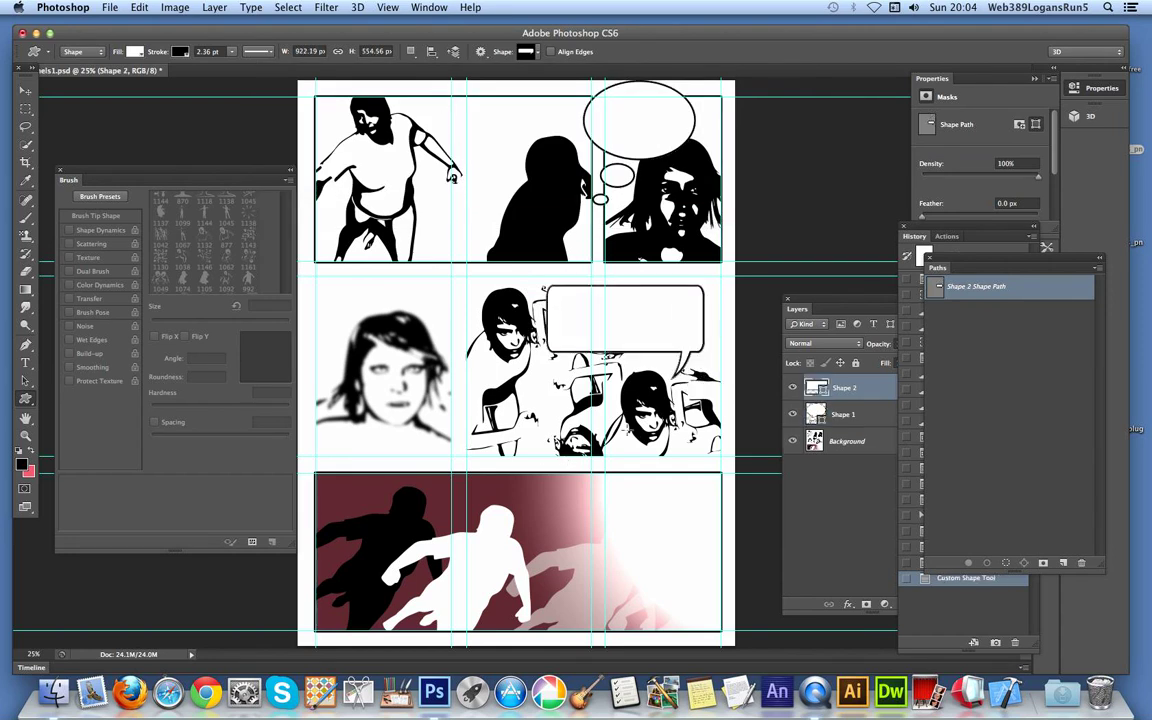
pyautogui.click(540, 52)
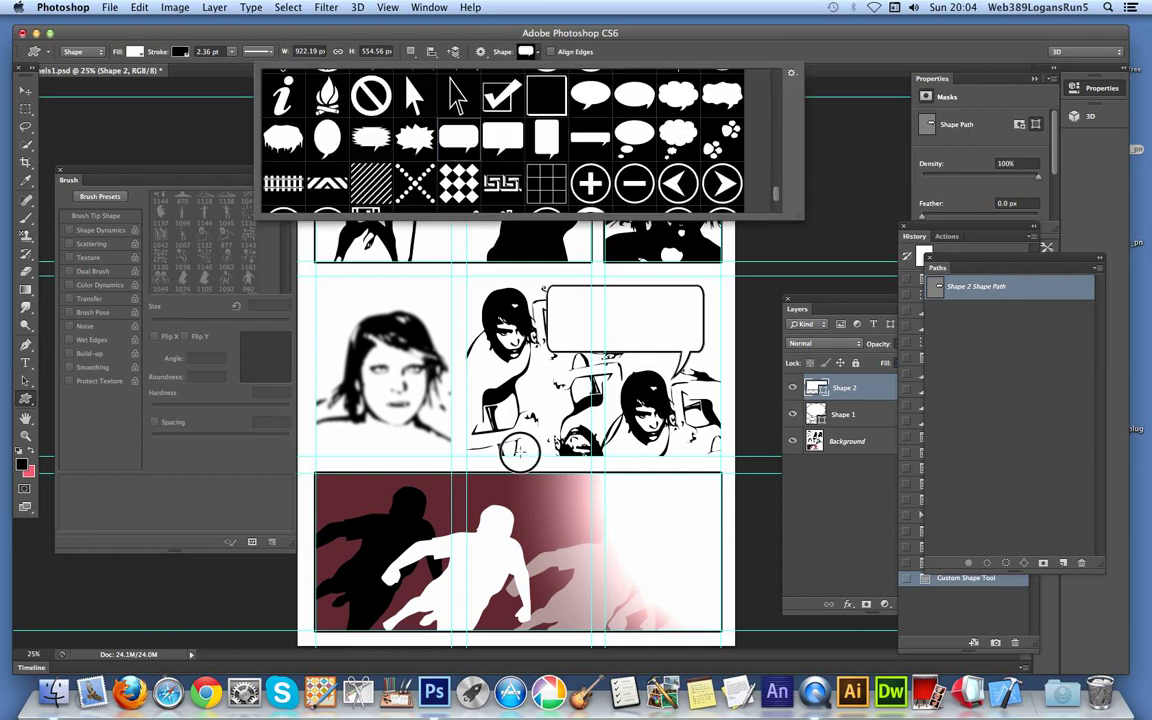
pyautogui.moveTo(520, 458); pyautogui.dragTo(630, 535)
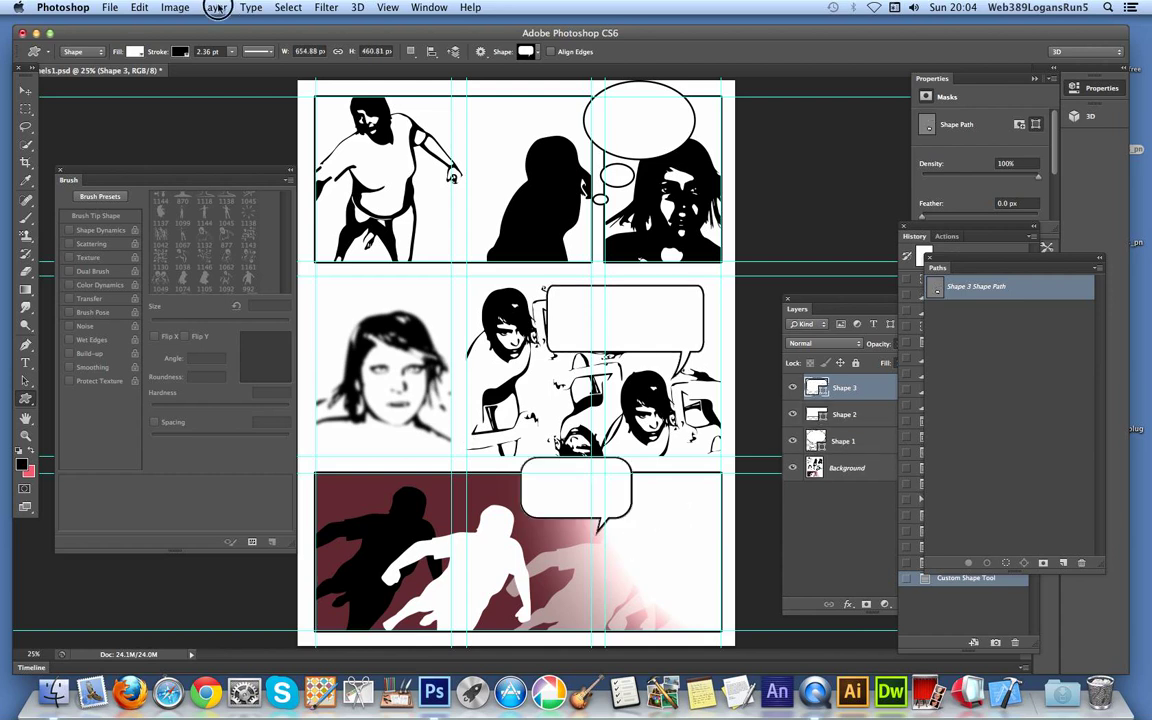
pyautogui.click(214, 8)
# Step: Add a down-right drop shadow to the bottom speech bubble, then flatten the image
pyautogui.moveTo(255, 106)
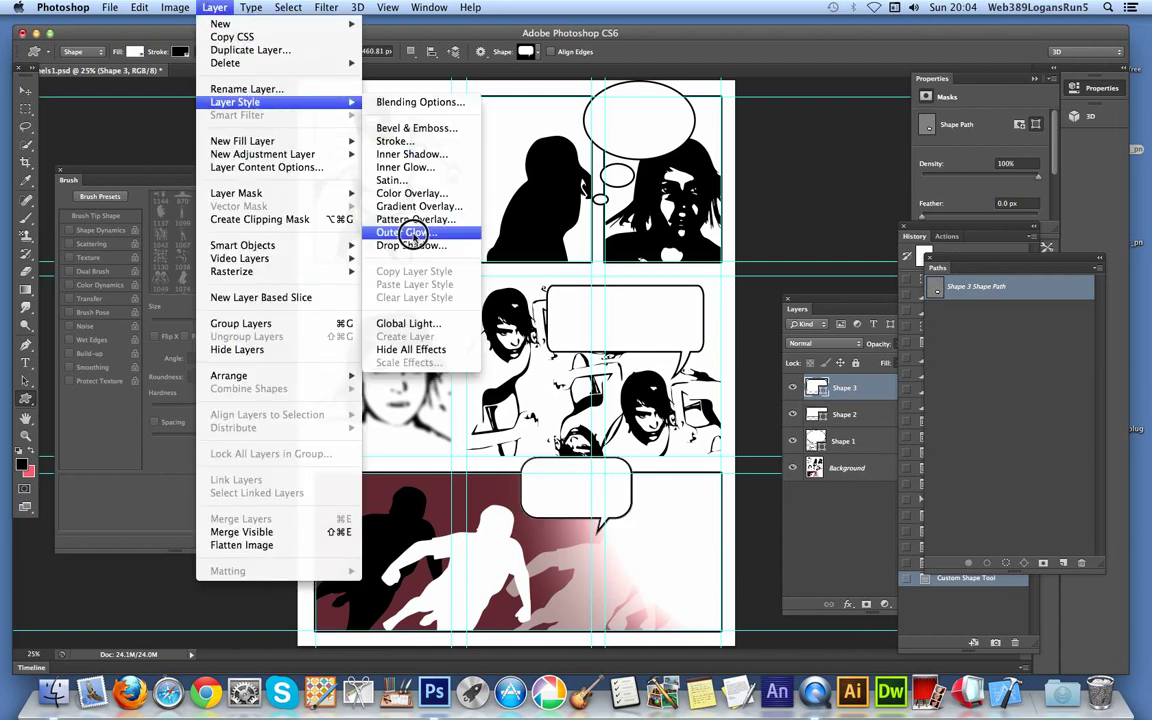
pyautogui.click(411, 245)
pyautogui.moveTo(660, 512); pyautogui.dragTo(672, 521)
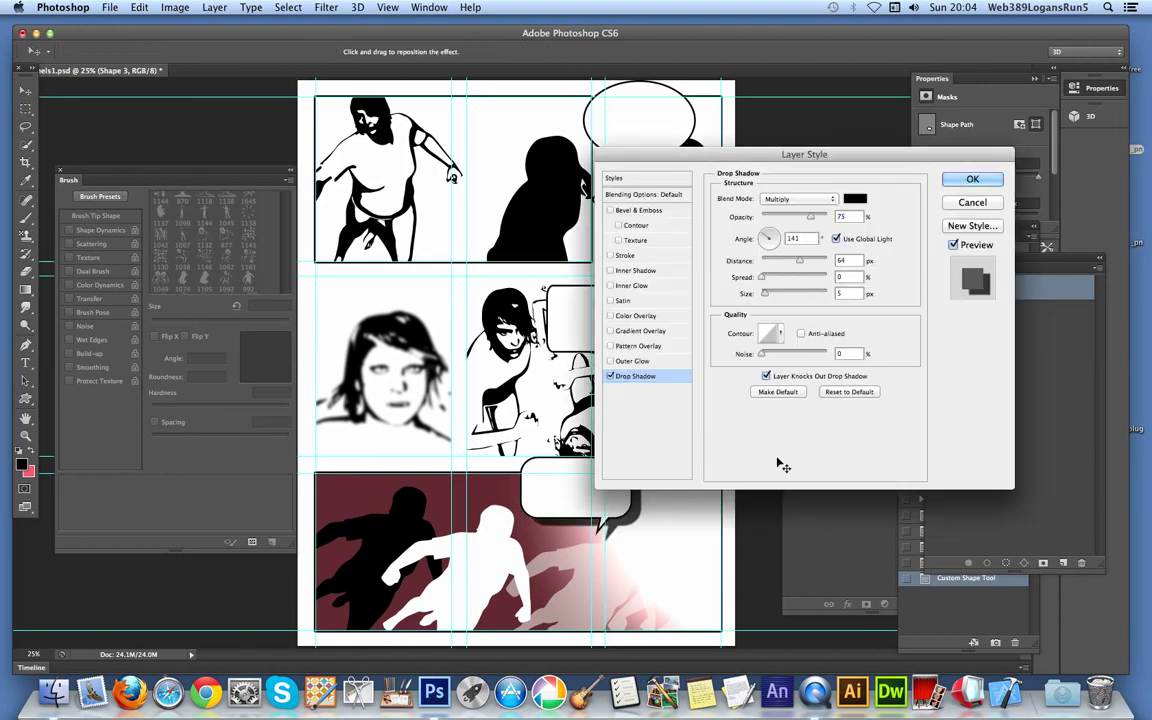
pyautogui.click(972, 179)
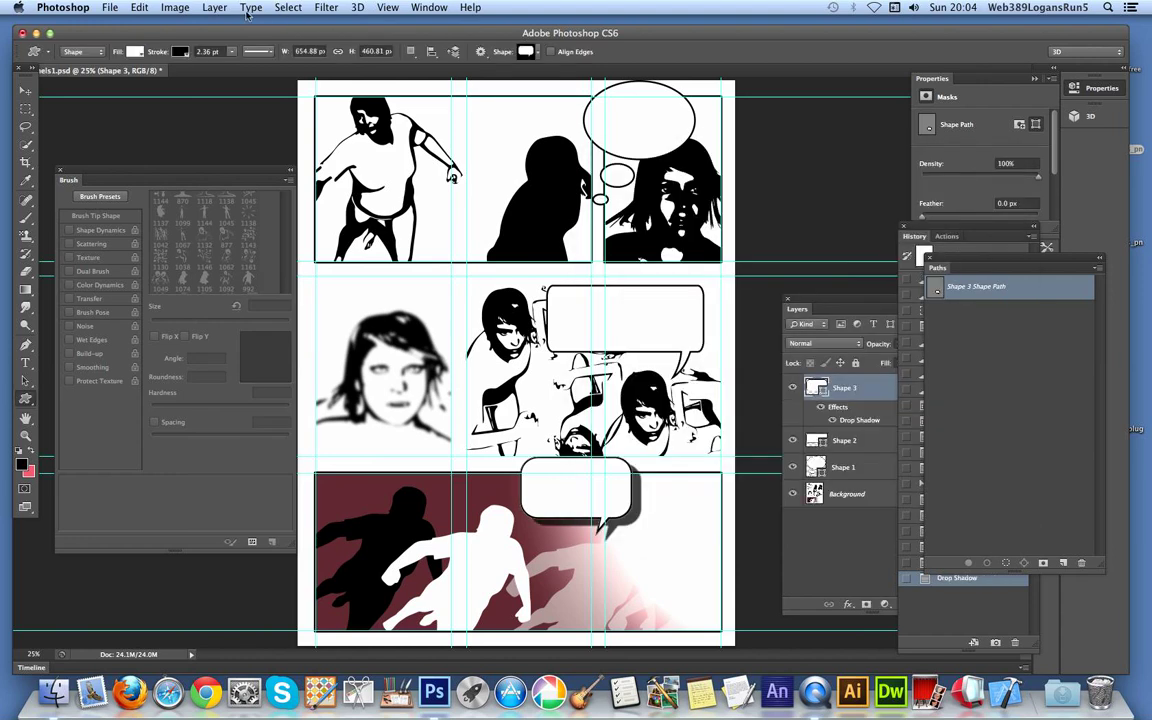
pyautogui.click(214, 8)
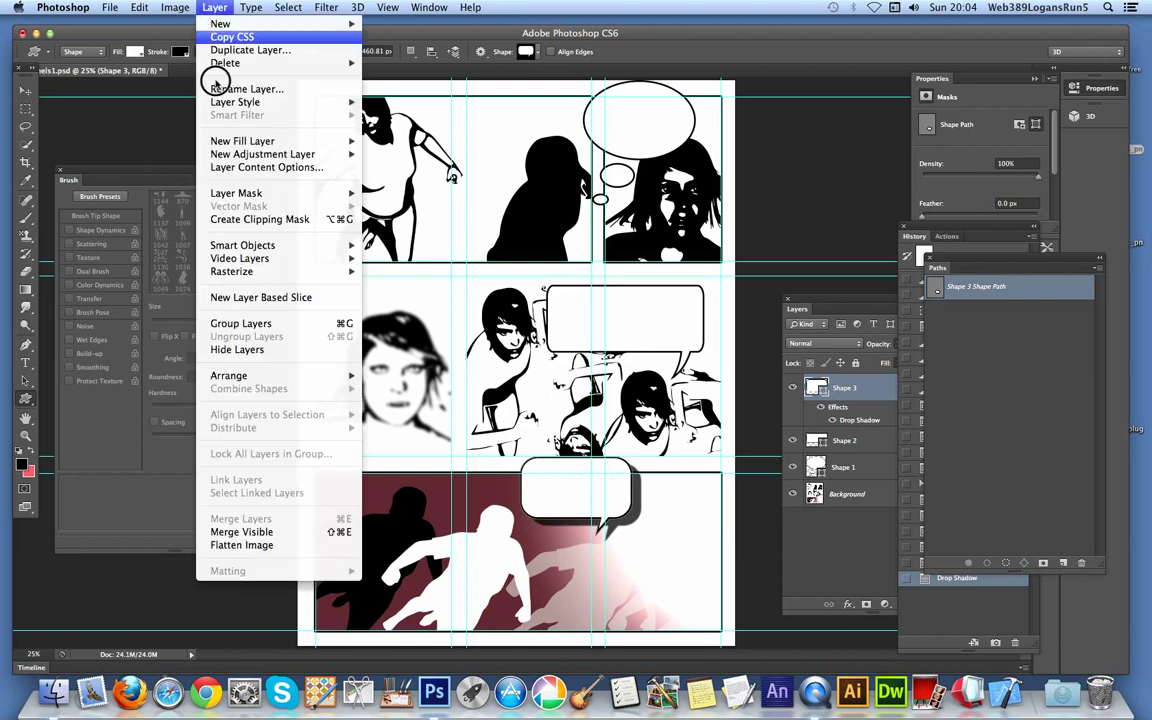
pyautogui.click(233, 544)
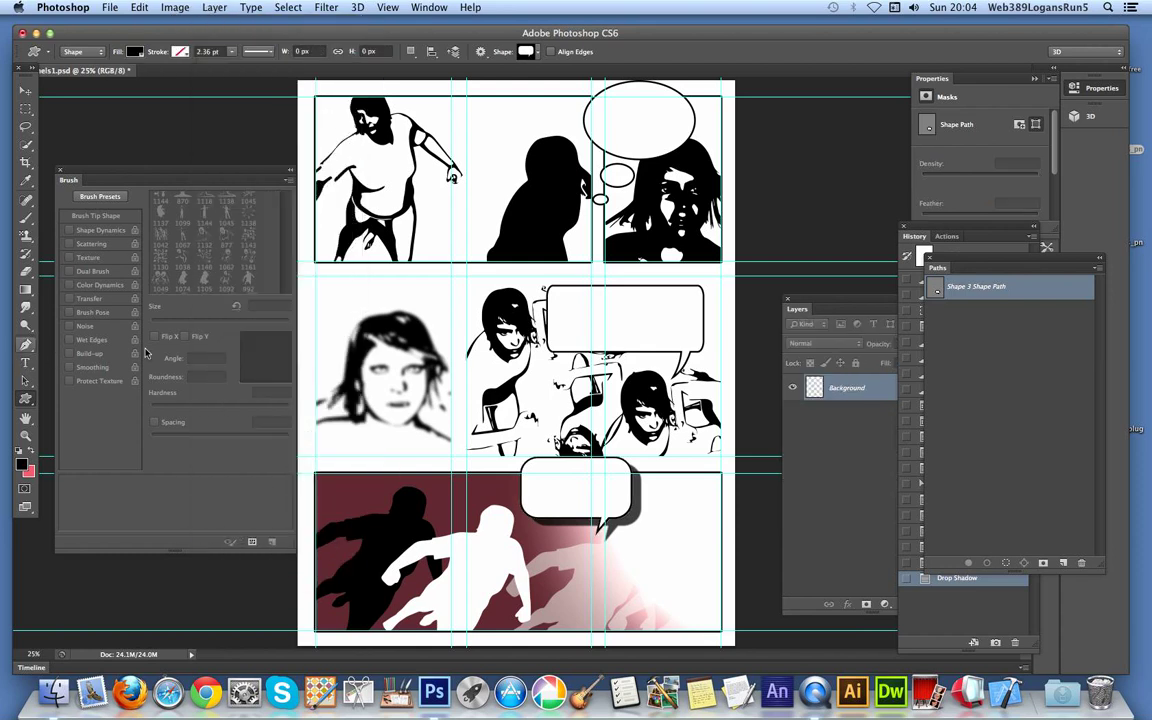
# Step: Type 'run run ....' in the middle speech bubble and flatten it into the Background layer
pyautogui.click(25, 362)
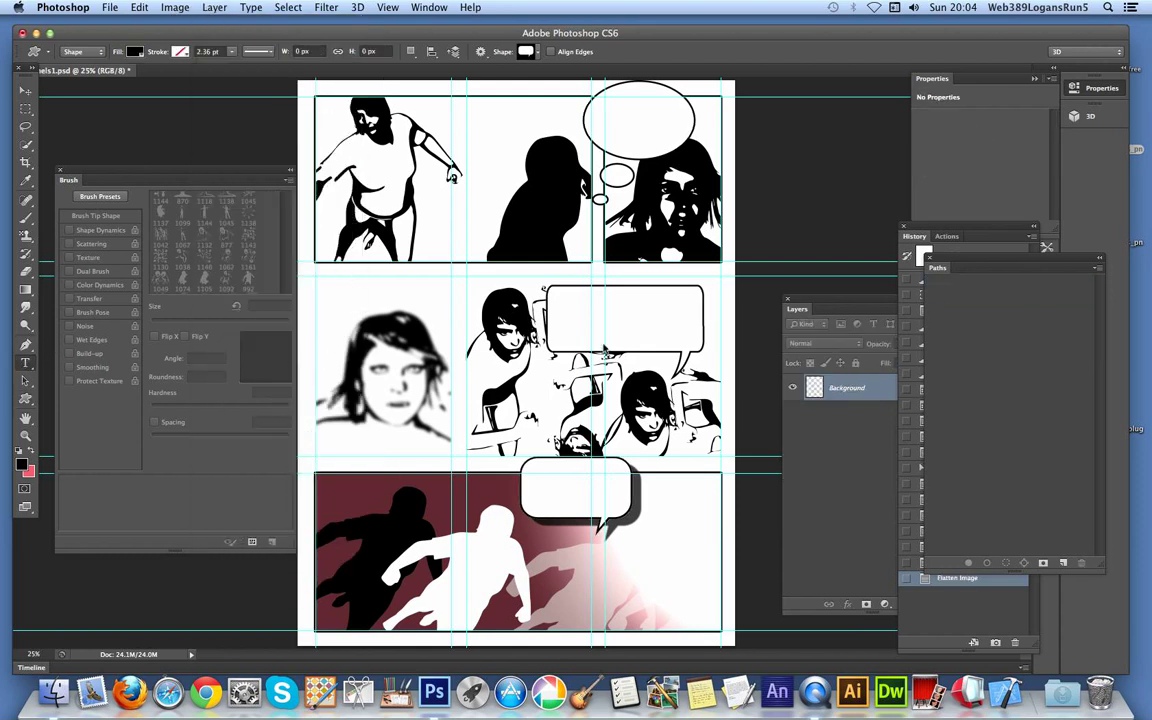
pyautogui.click(561, 302)
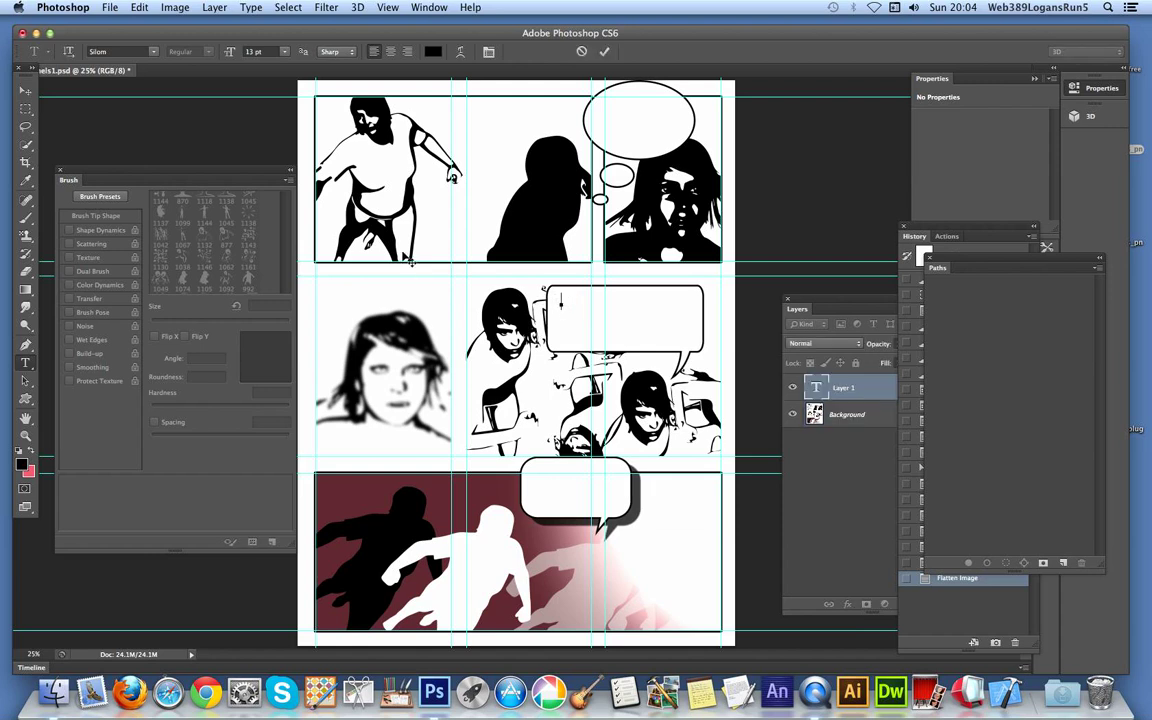
pyautogui.write('ru')
pyautogui.write('n run ....')
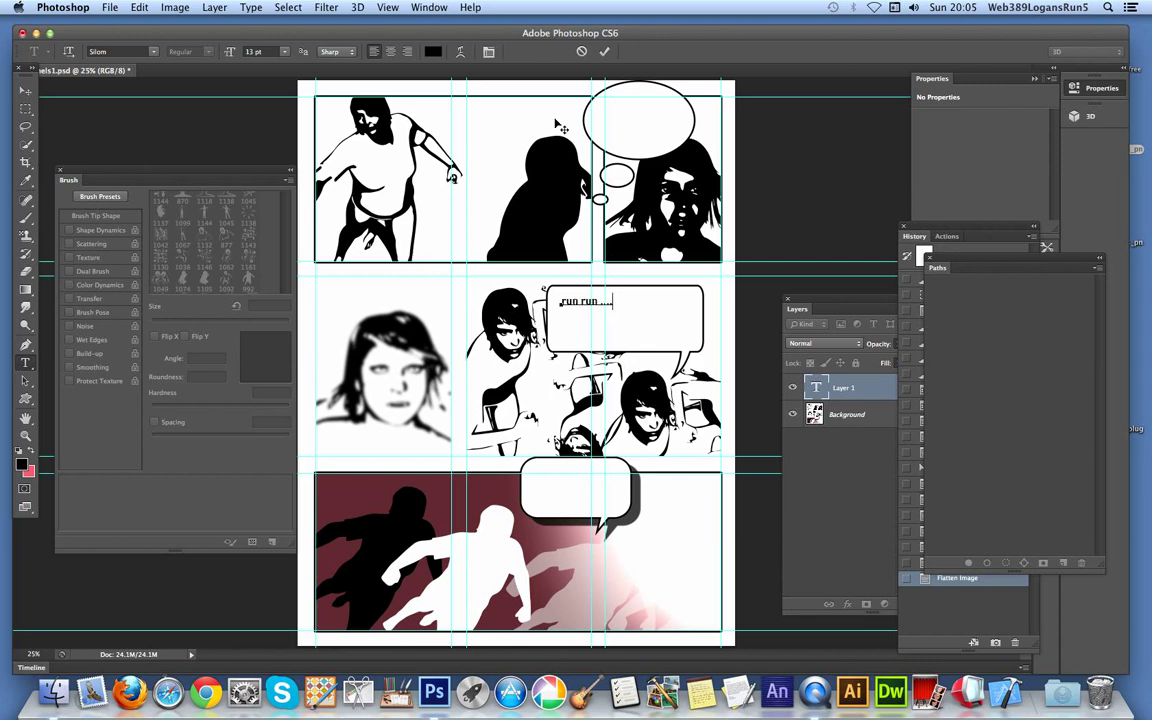
pyautogui.click(603, 51)
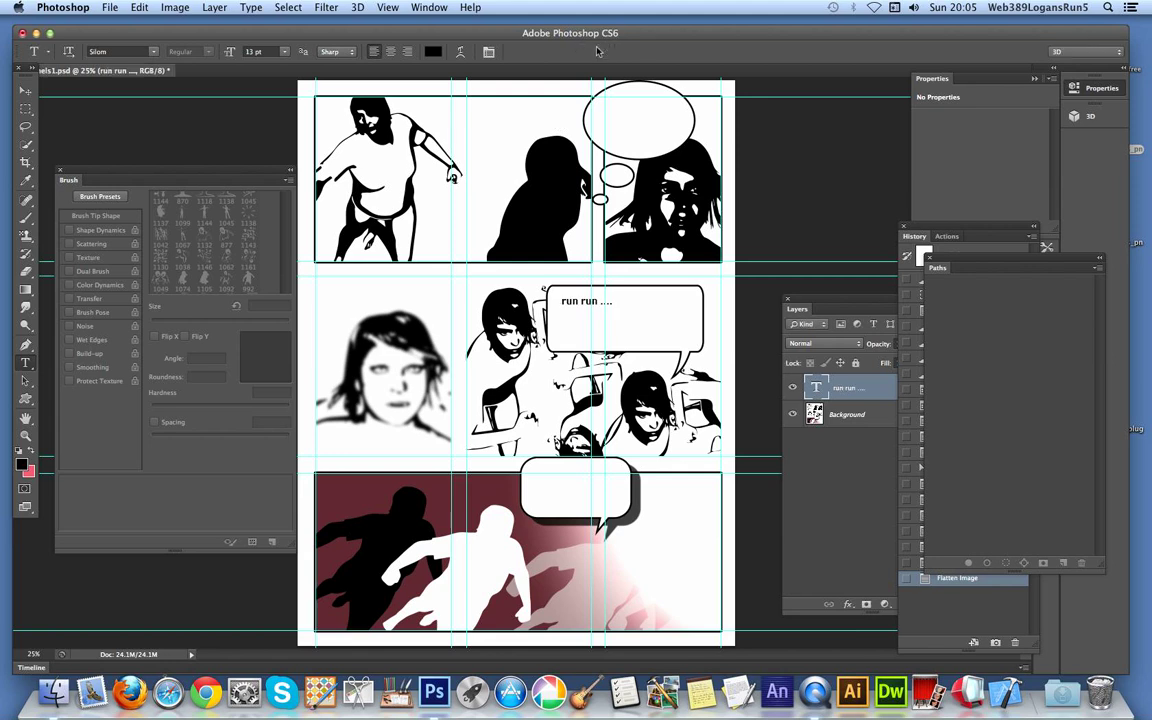
pyautogui.click(178, 8)
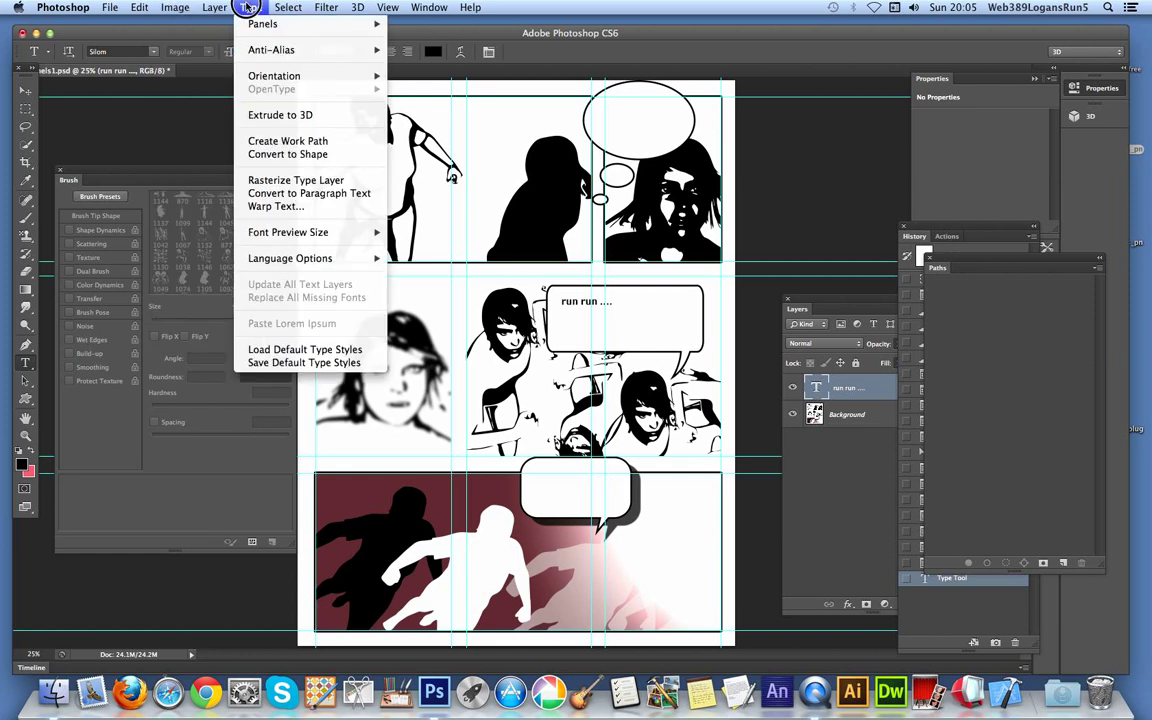
pyautogui.moveTo(212, 12)
pyautogui.click(241, 544)
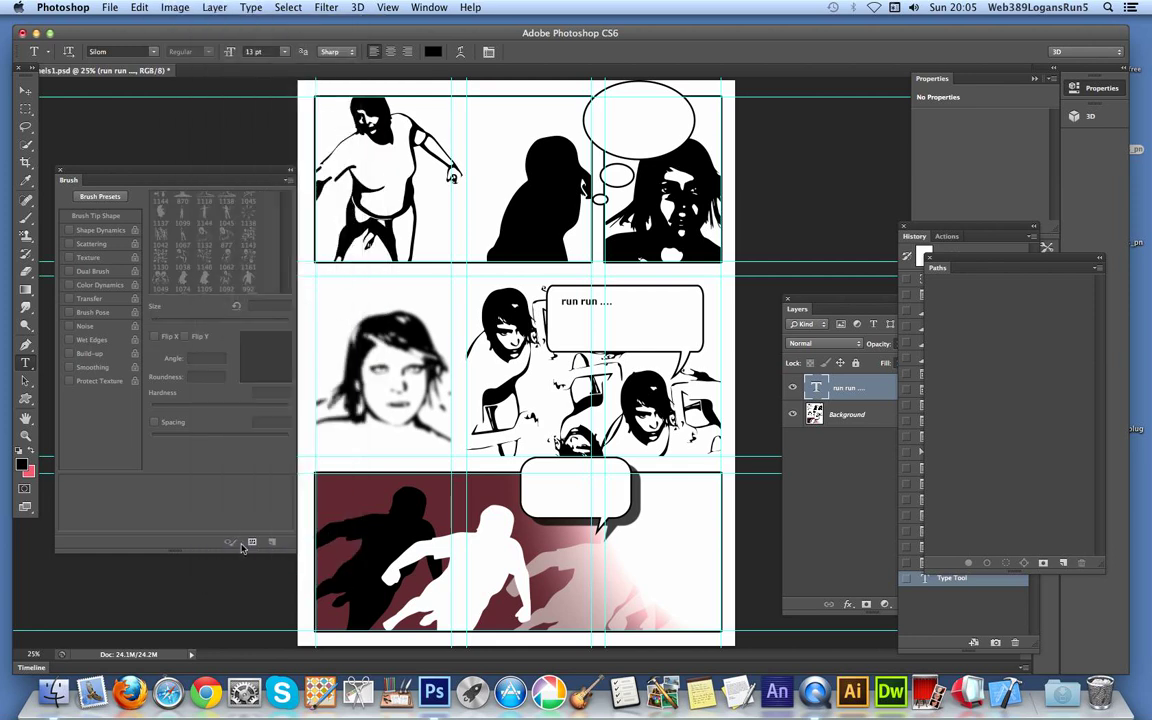
pyautogui.click(175, 8)
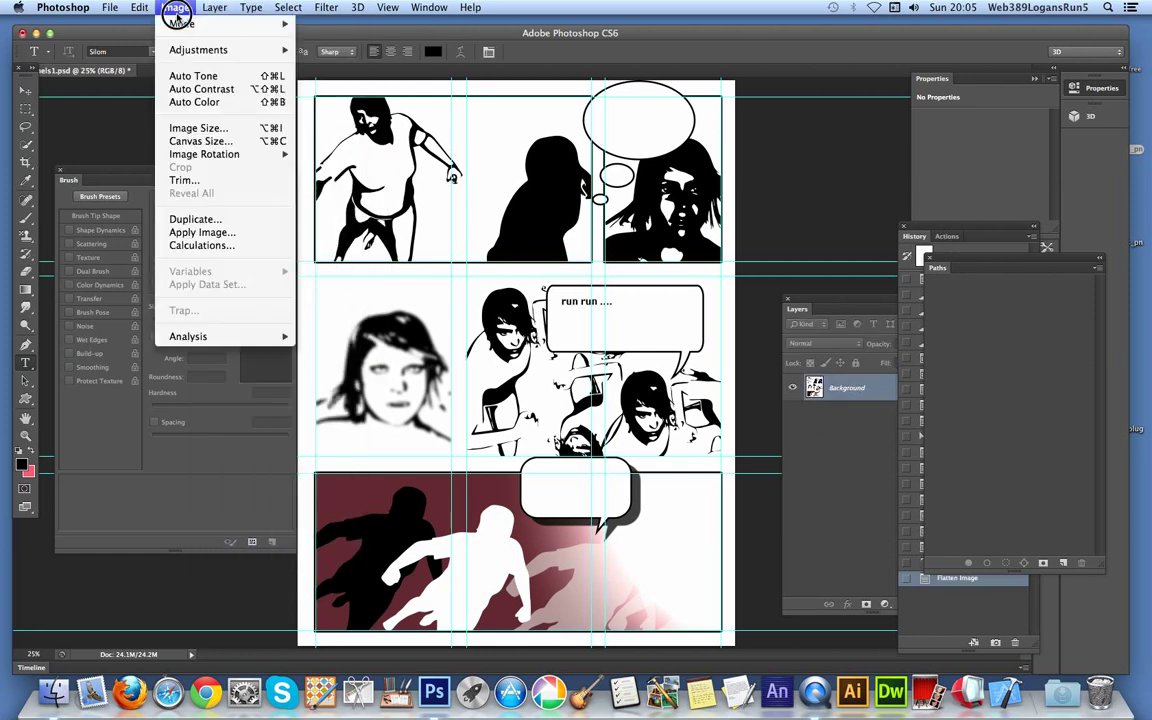
pyautogui.moveTo(198, 50)
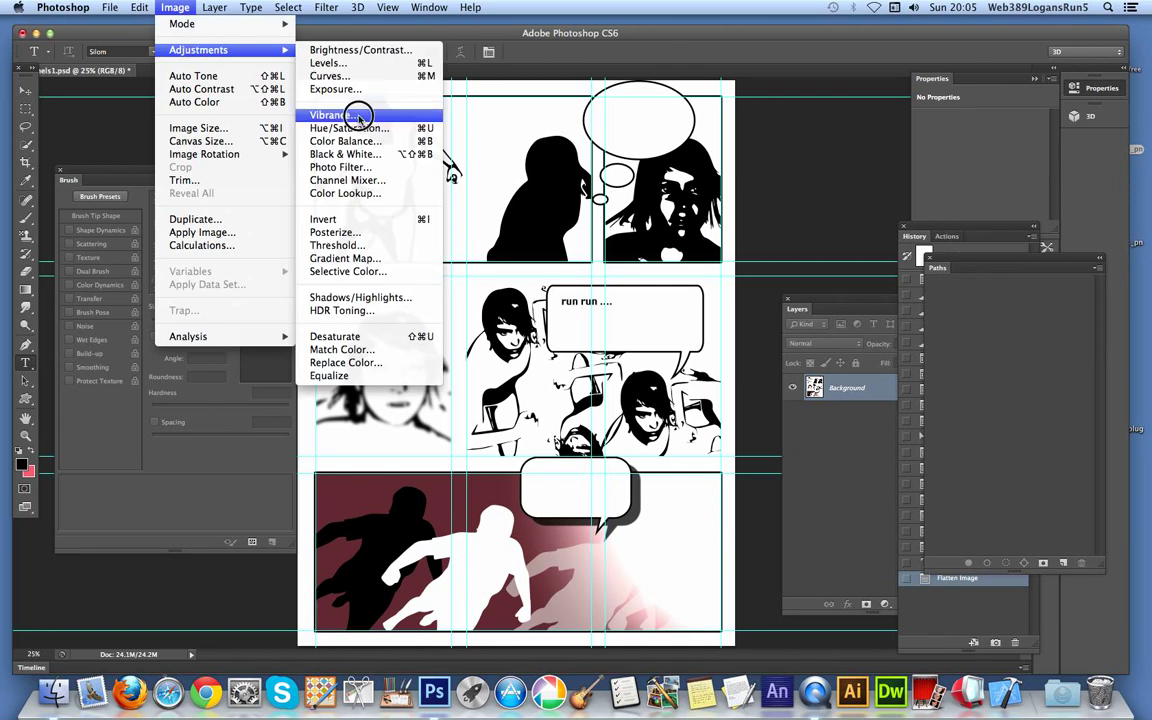
pyautogui.click(350, 192)
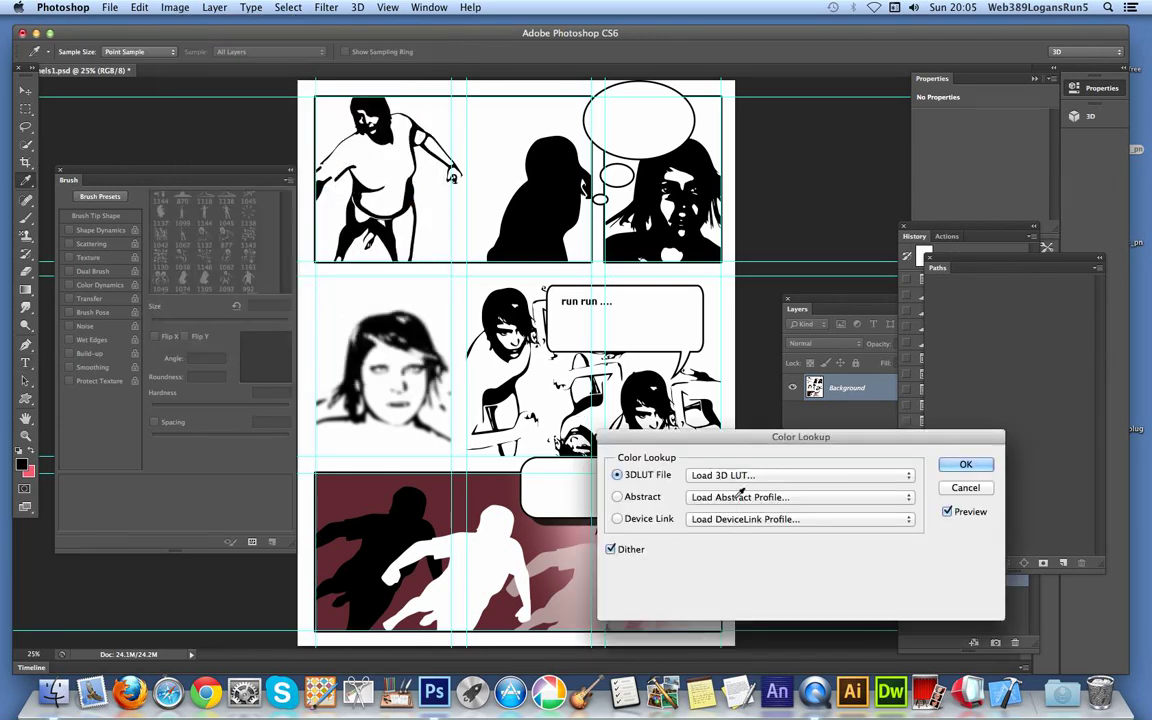
pyautogui.click(700, 475)
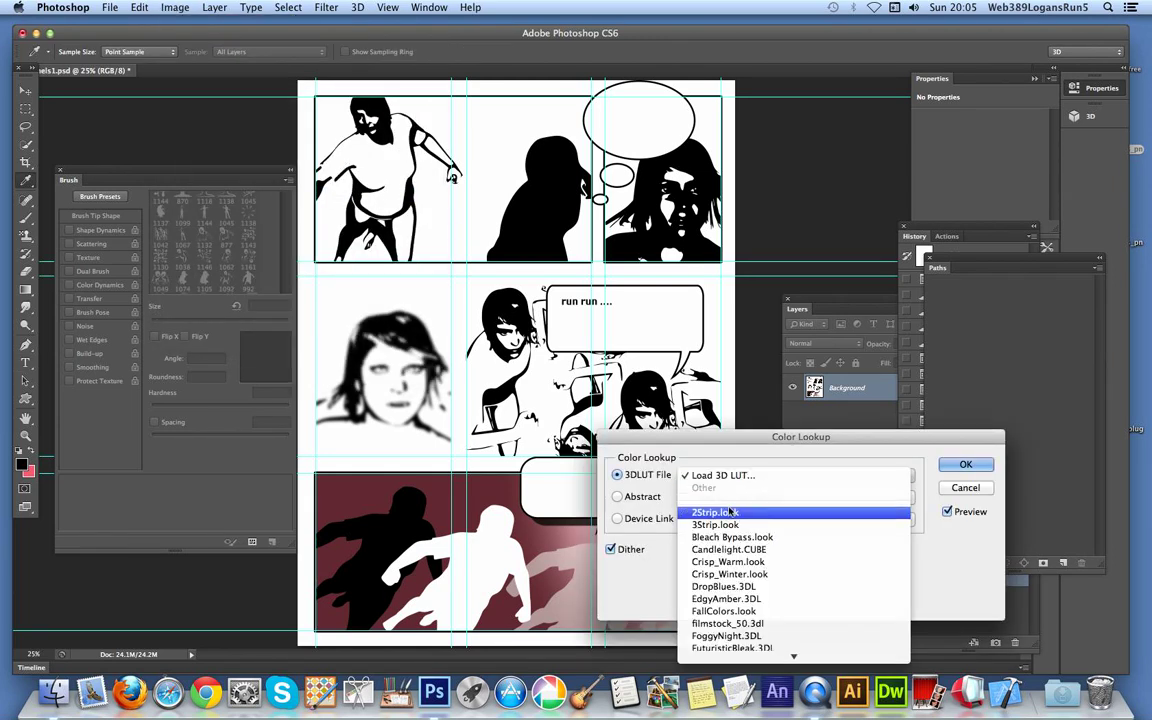
pyautogui.click(729, 562)
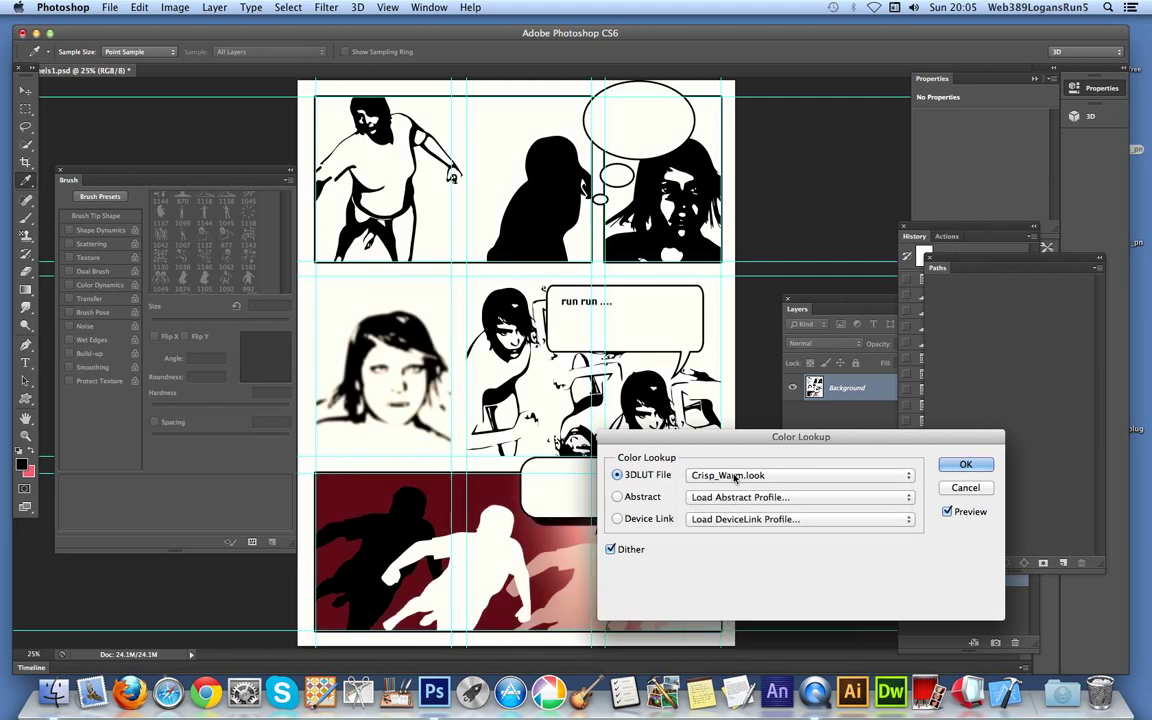
pyautogui.click(690, 476)
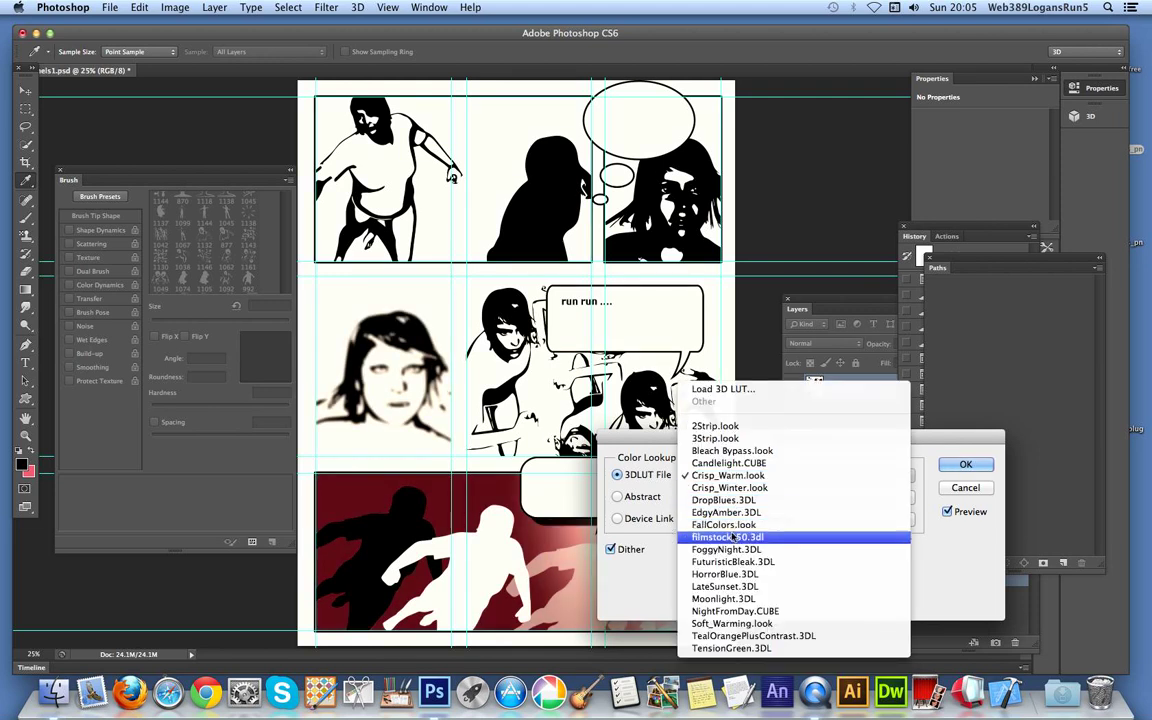
pyautogui.click(731, 537)
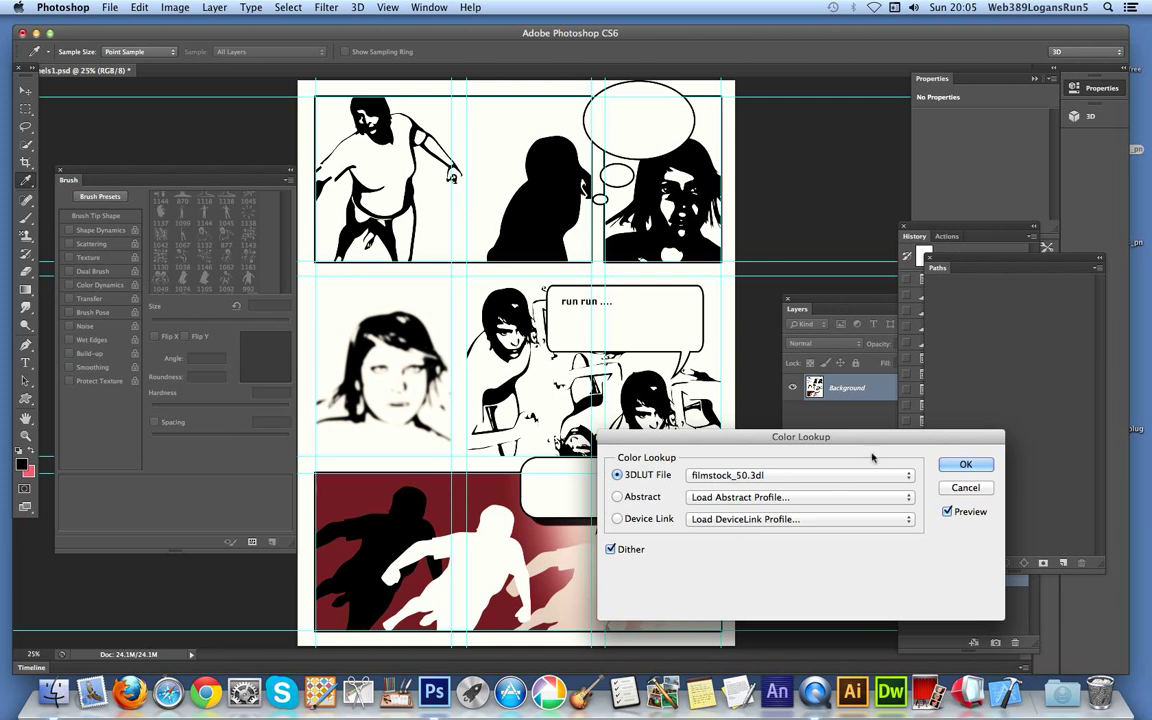
pyautogui.click(946, 488)
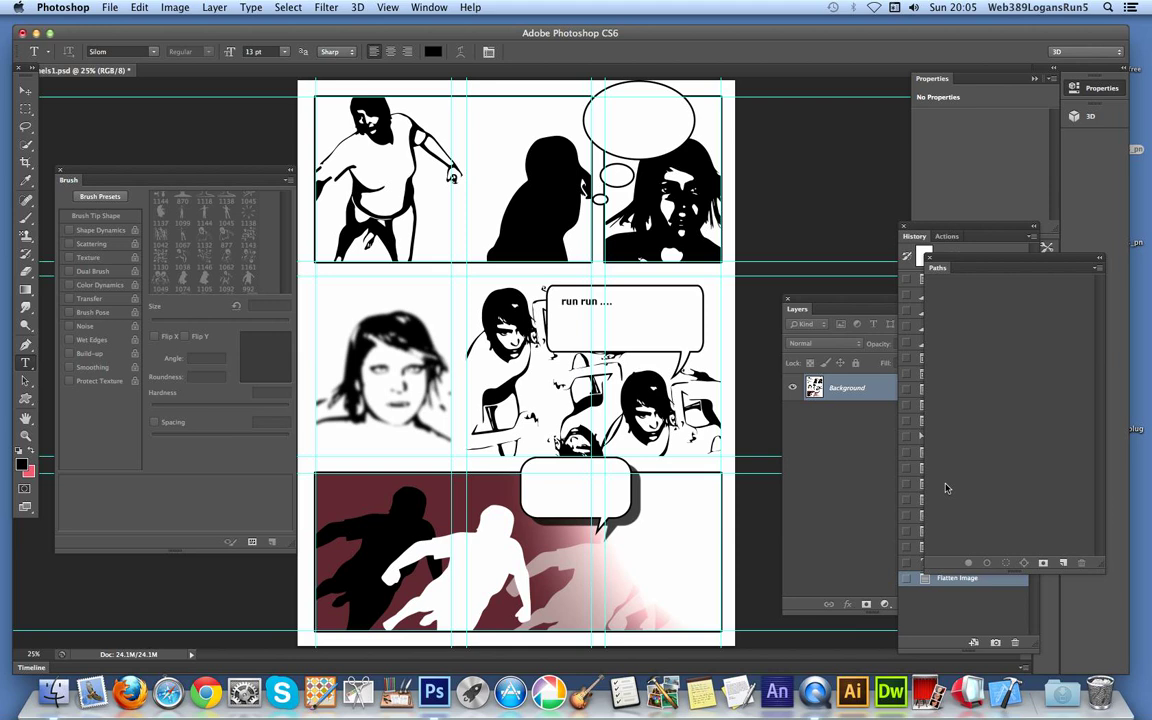
# Step: Show the Layer Comps panel from the Window menu
pyautogui.click(424, 8)
pyautogui.click(466, 272)
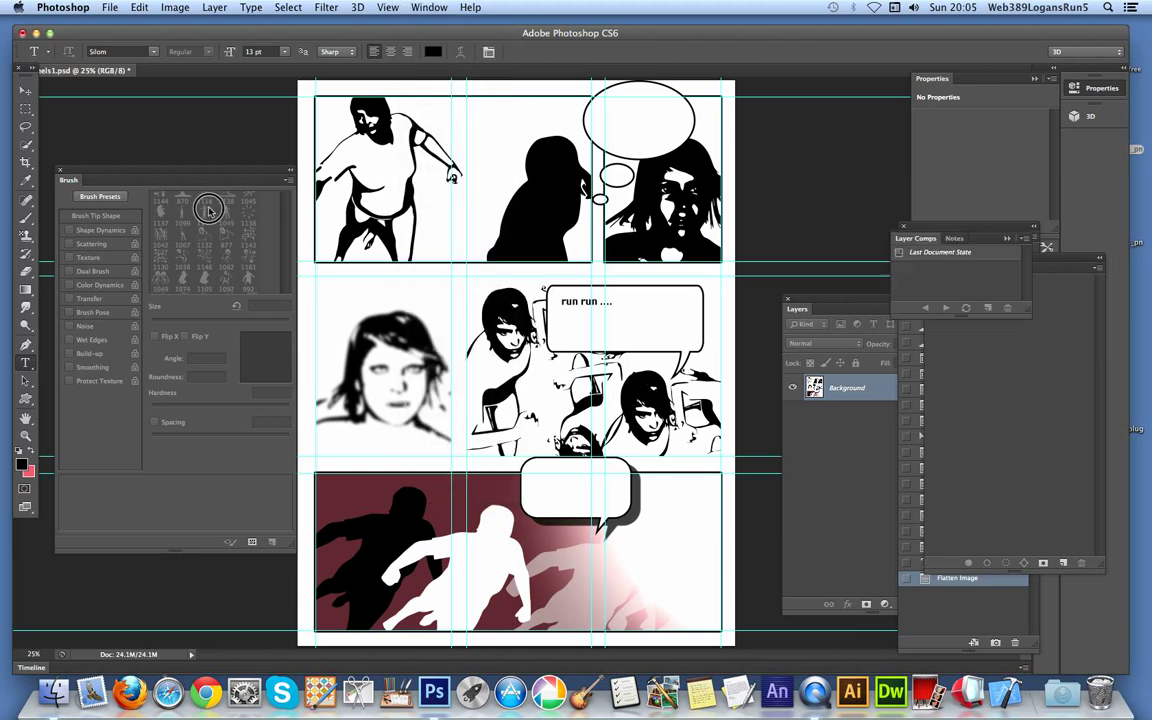